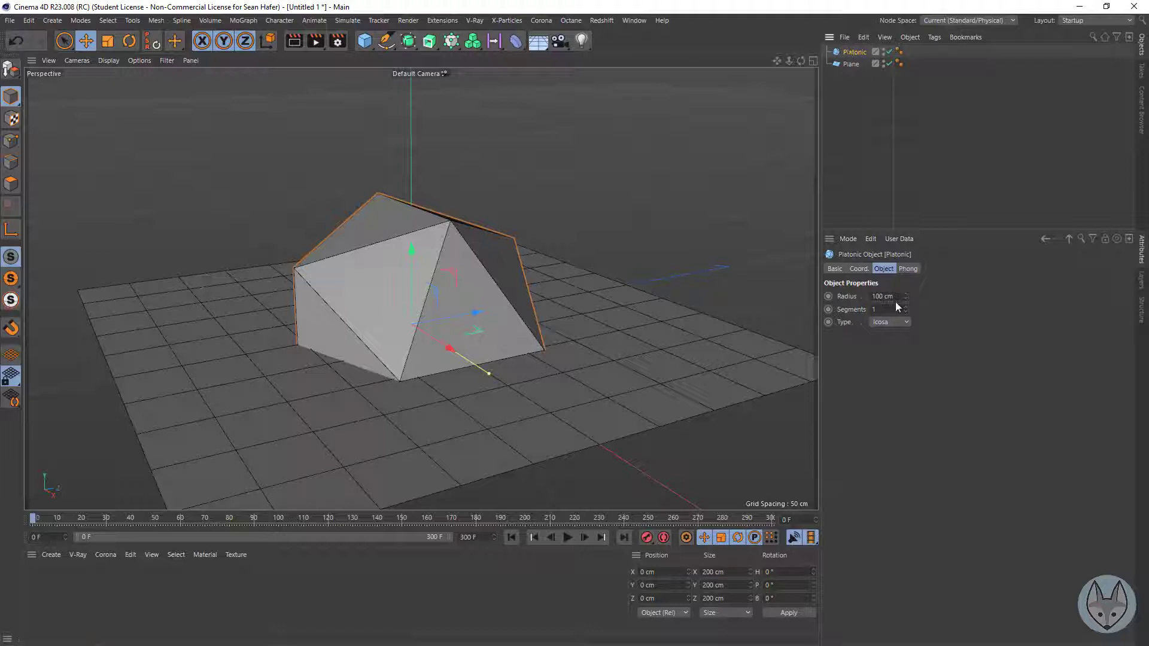
Set the platonic's radius to 20 cm and raise it to about 147 cm above the plane.
double_click(885, 296)
type("20")
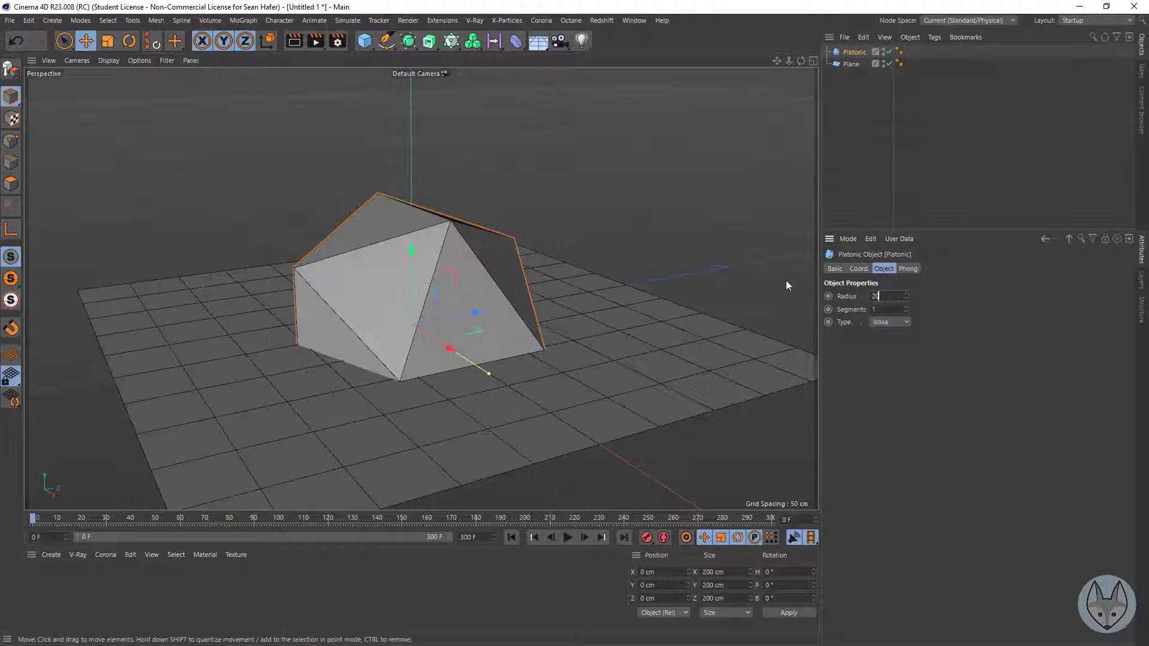
key("Return")
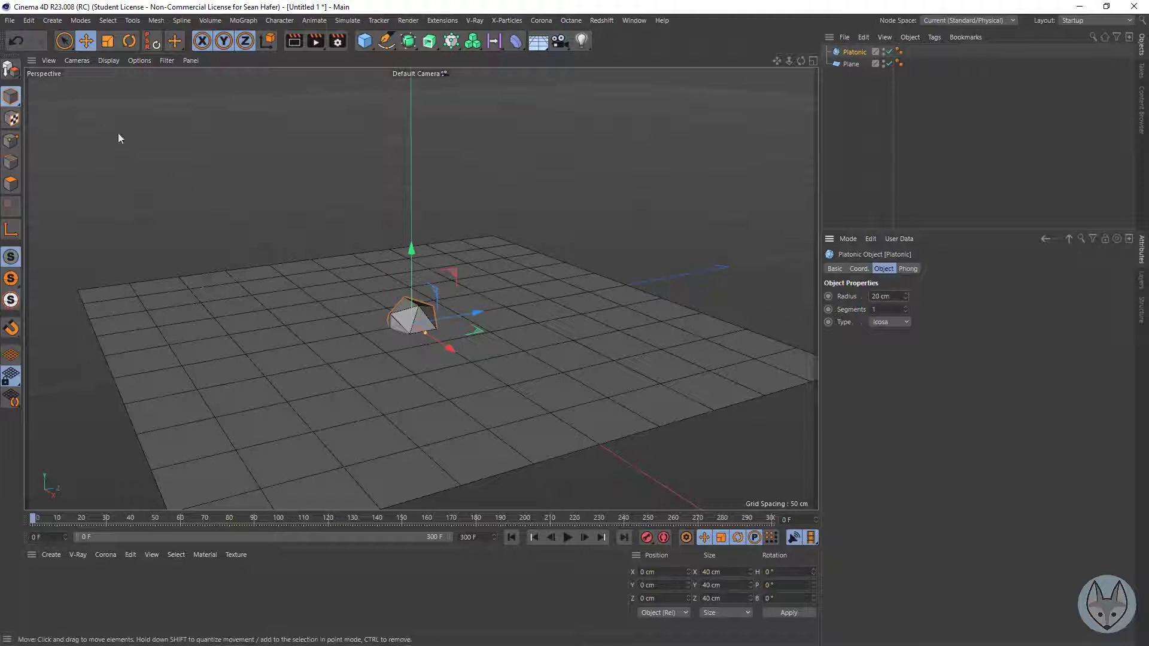
left_click_drag(411, 249, 411, 82)
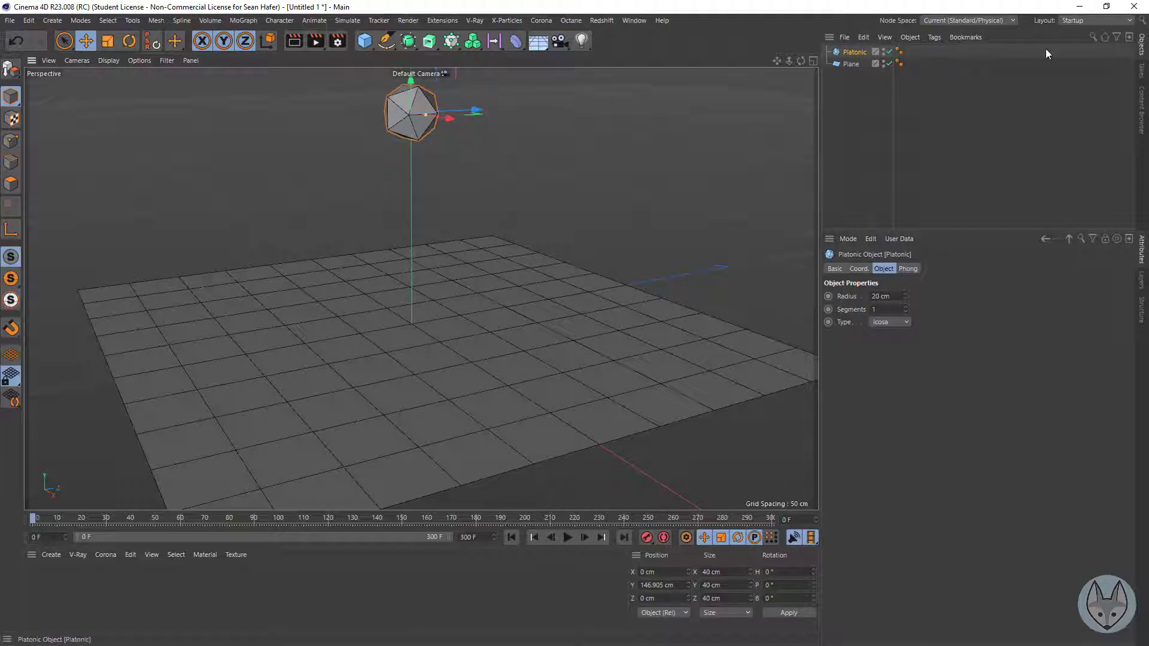
Add a Rigid Body simulation tag to the platonic.
right_click(852, 55)
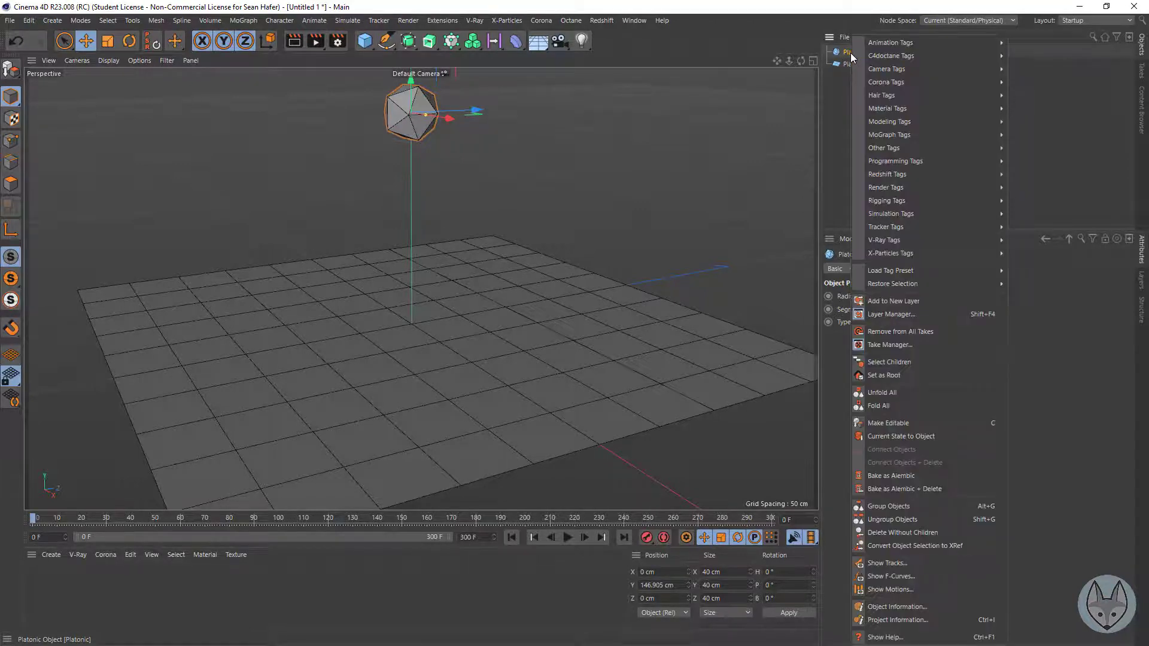
mouse_move(910, 214)
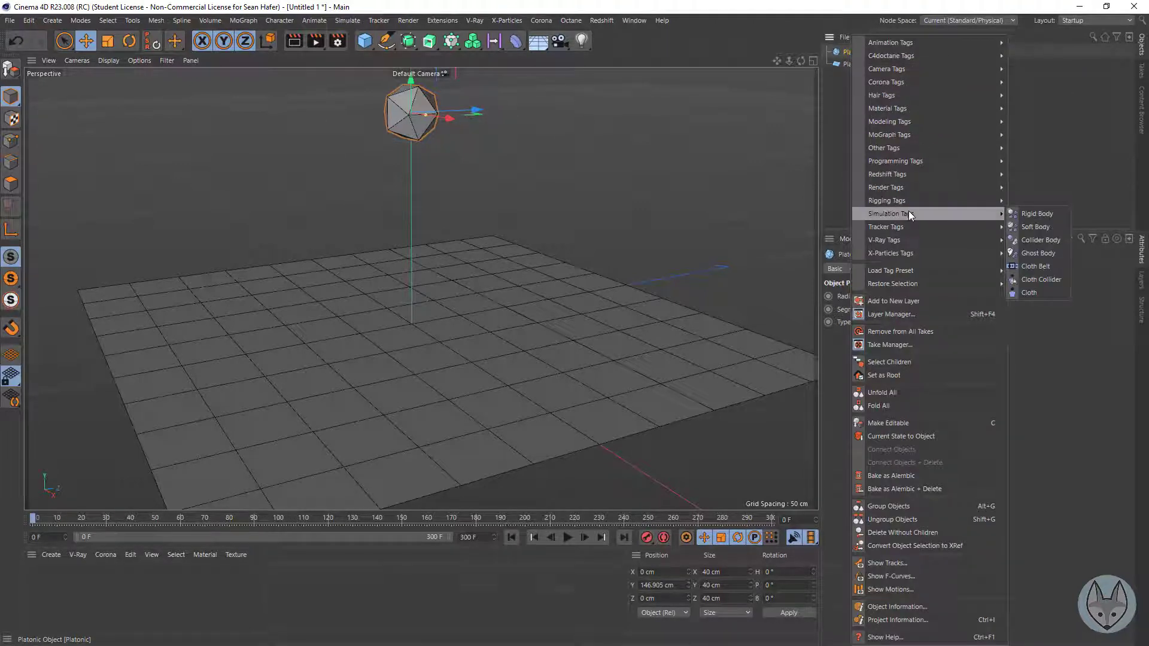
left_click(1036, 214)
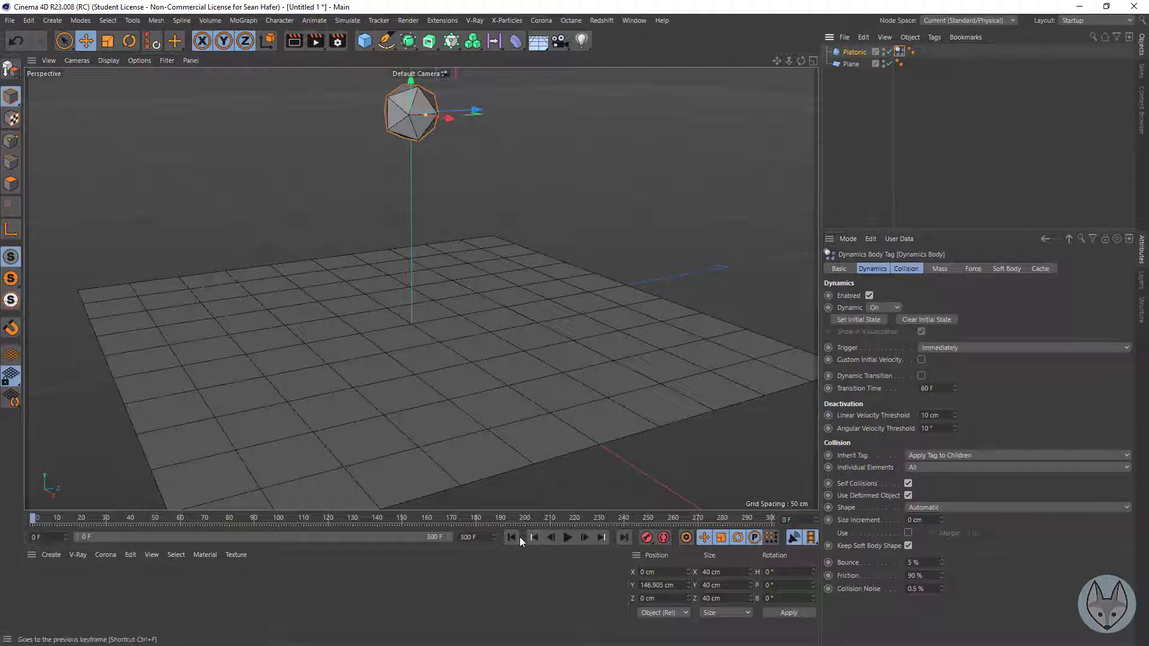
Play the simulation to preview the platonic's fall, rewind to frame 0 and switch to the four-view layout.
left_click(568, 537)
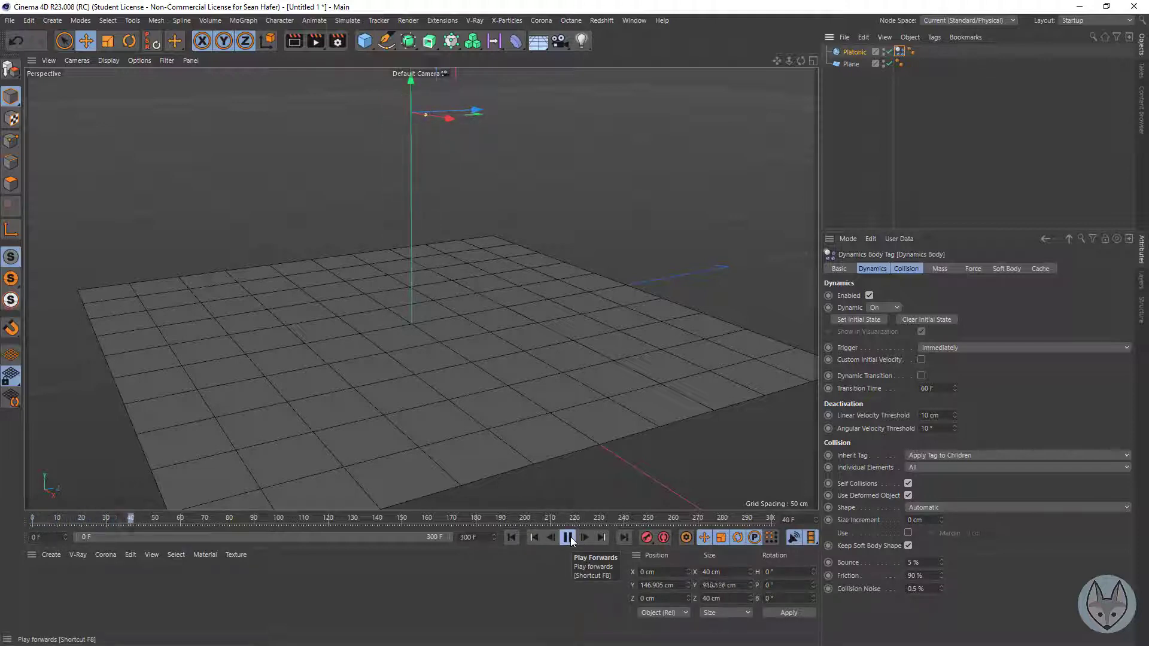
left_click(510, 537)
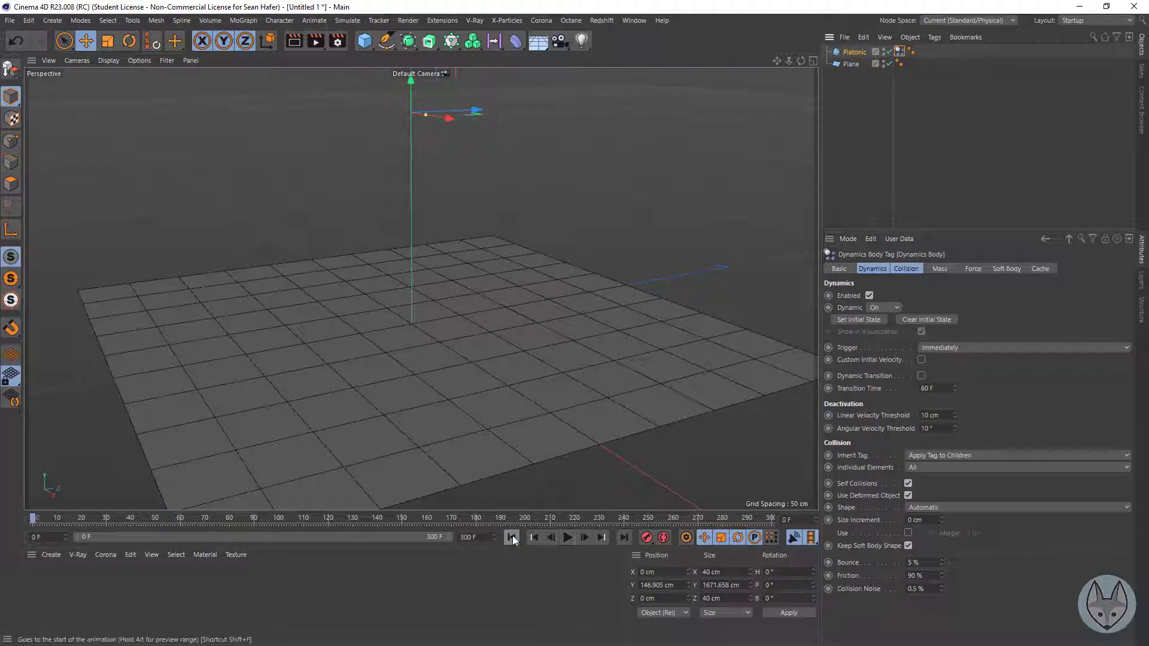
left_click_drag(777, 61, 420, 289)
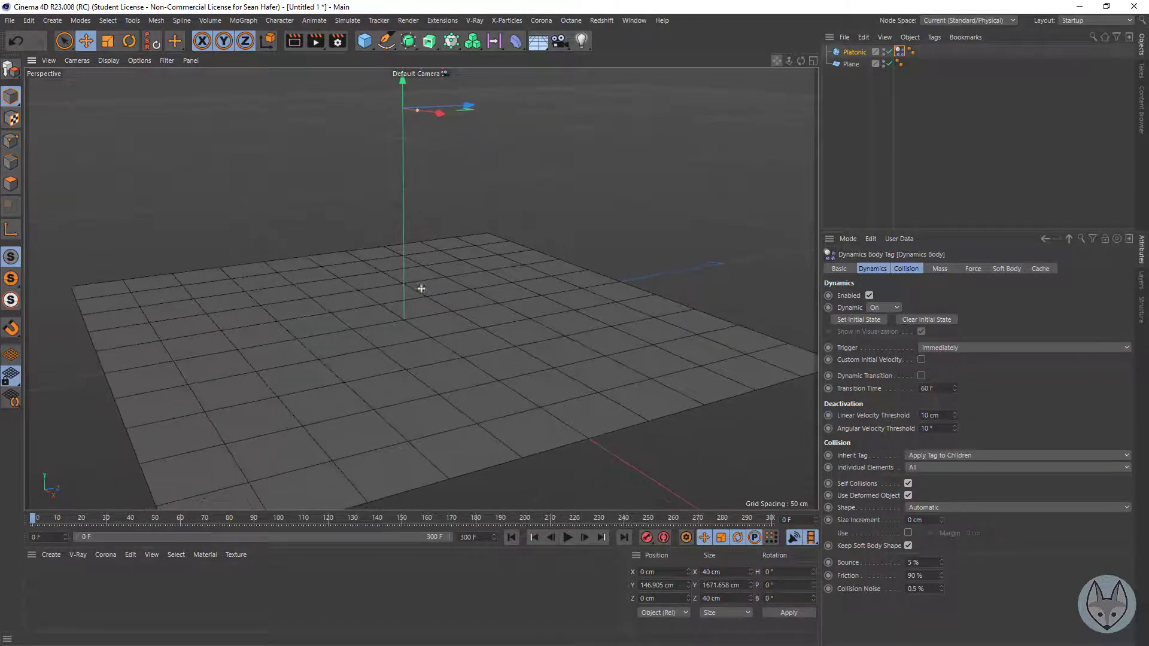
left_click(814, 61)
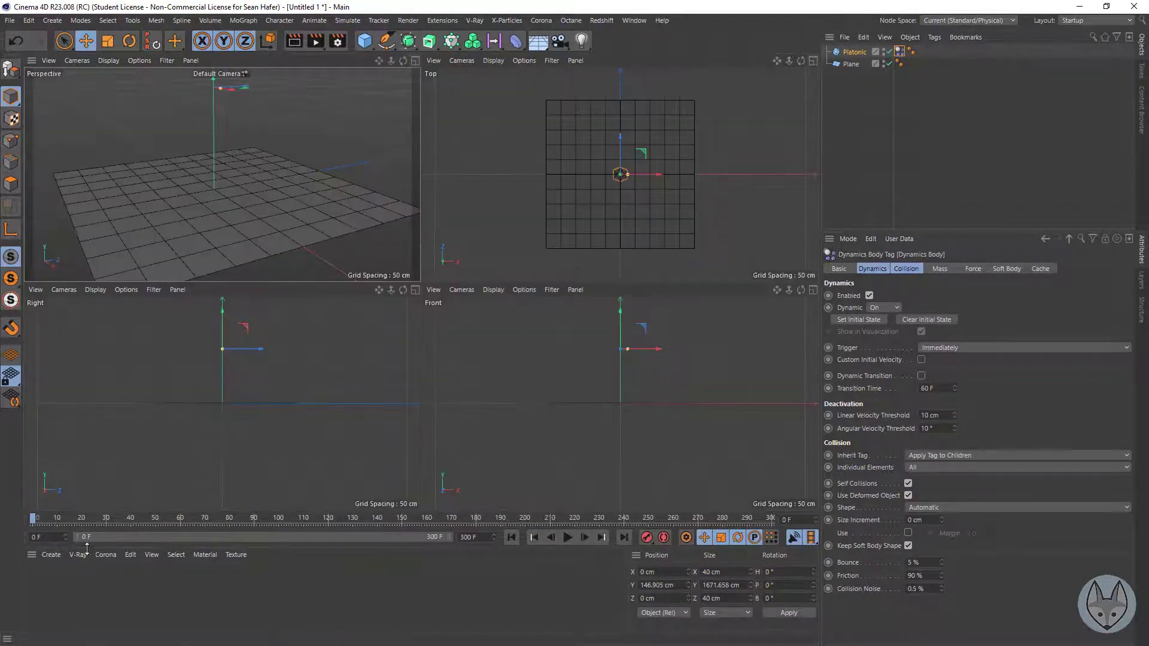
left_click_drag(38, 518, 2, 519)
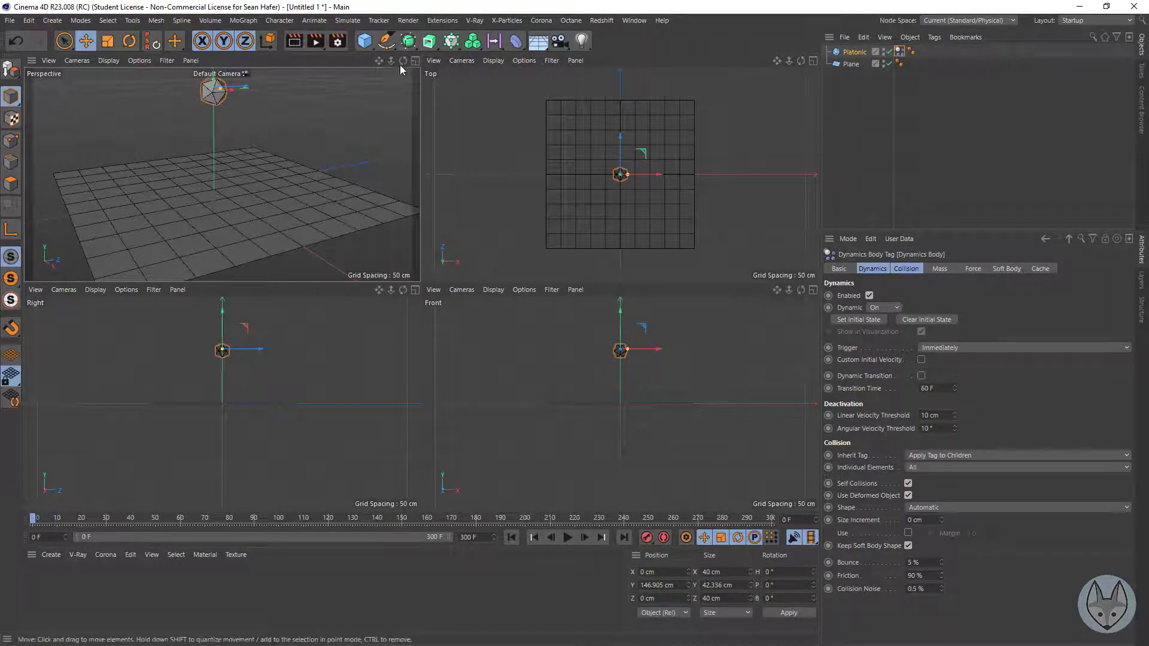
Replay the fall in the four-view layout, stop it, and reset to frame 0 in the full perspective view.
left_click_drag(380, 61, 384, 64)
mouse_move(380, 61)
right_mouse_down()
mouse_move(353, 61)
mouse_move(366, 60)
right_mouse_up()
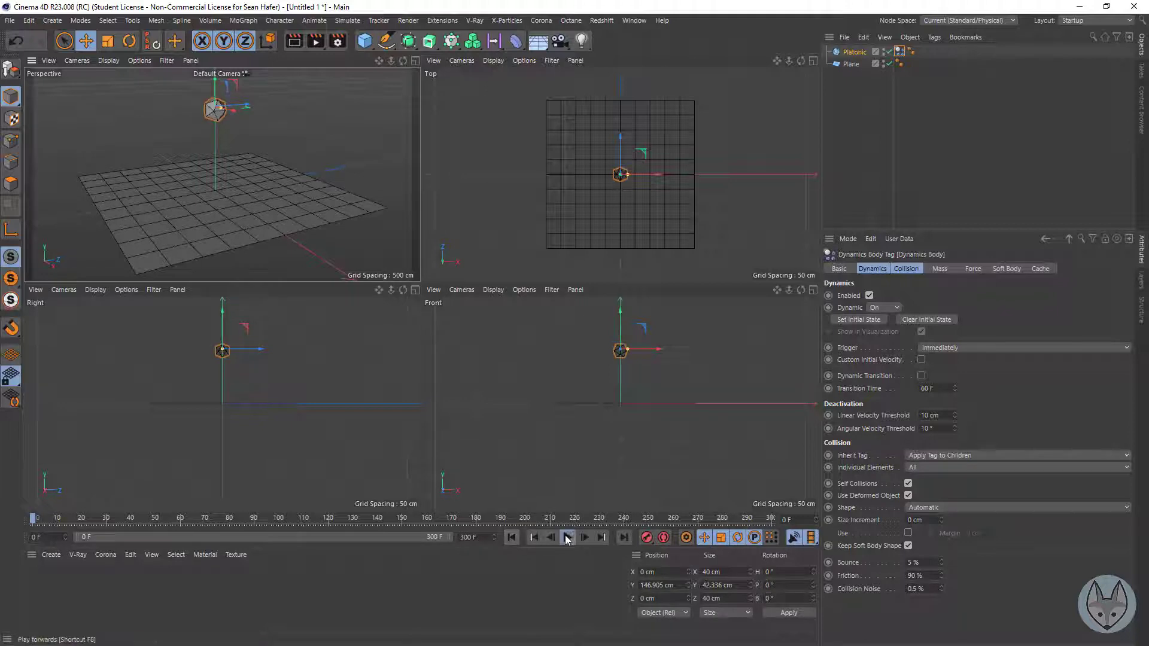
left_click(567, 538)
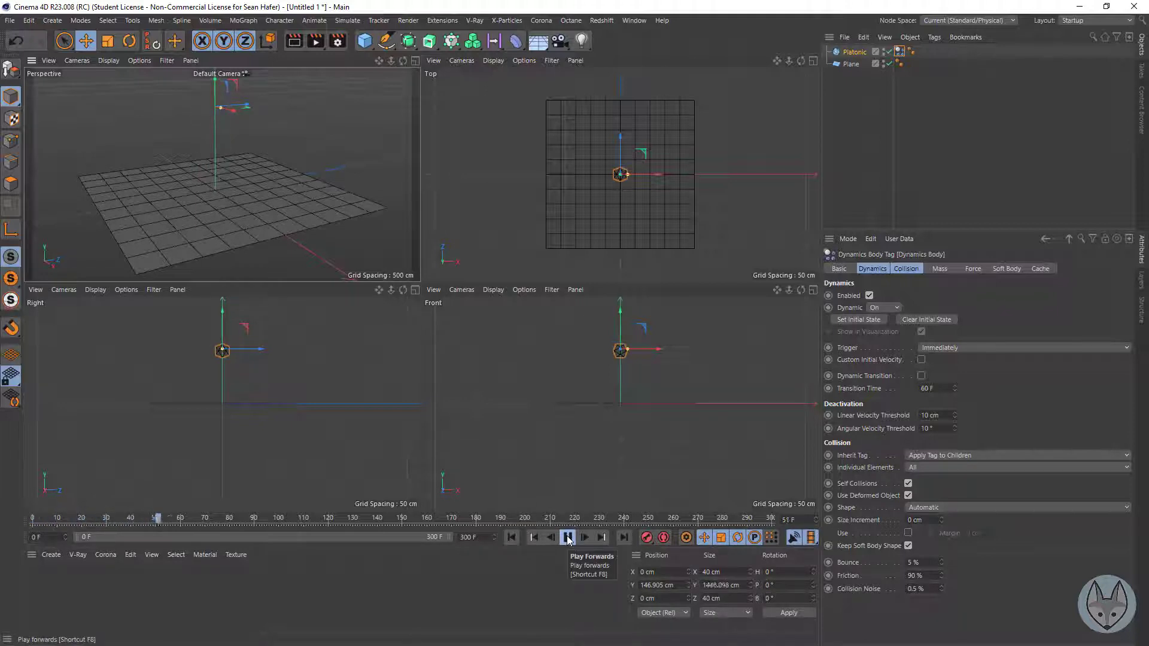
left_click(568, 538)
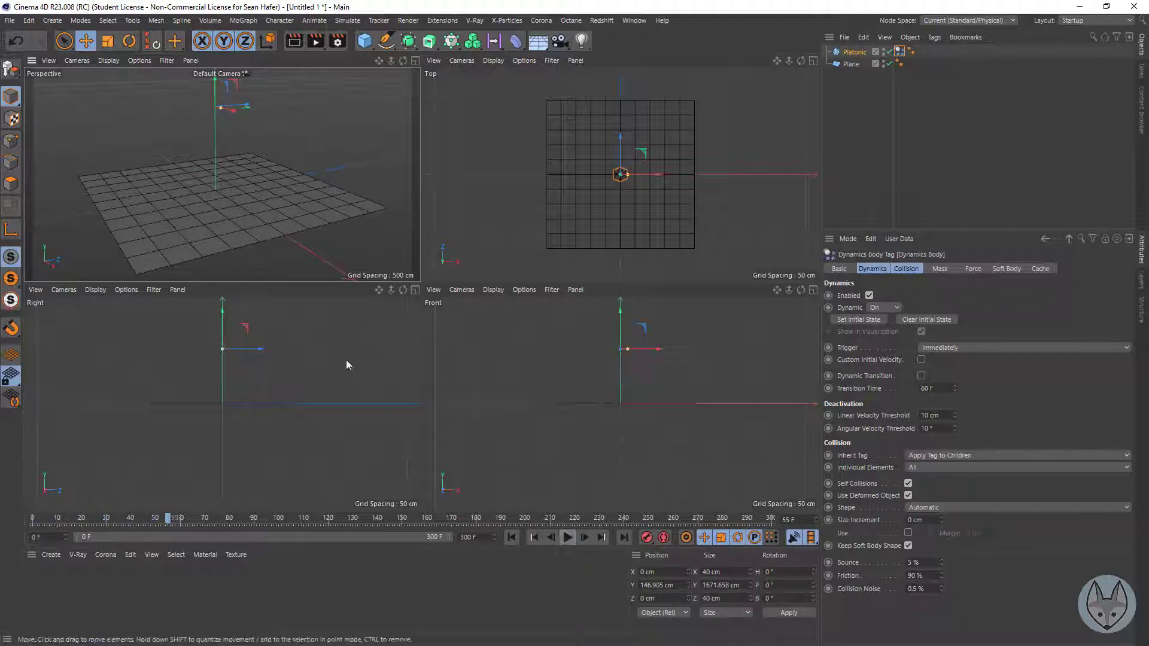
left_click(516, 532)
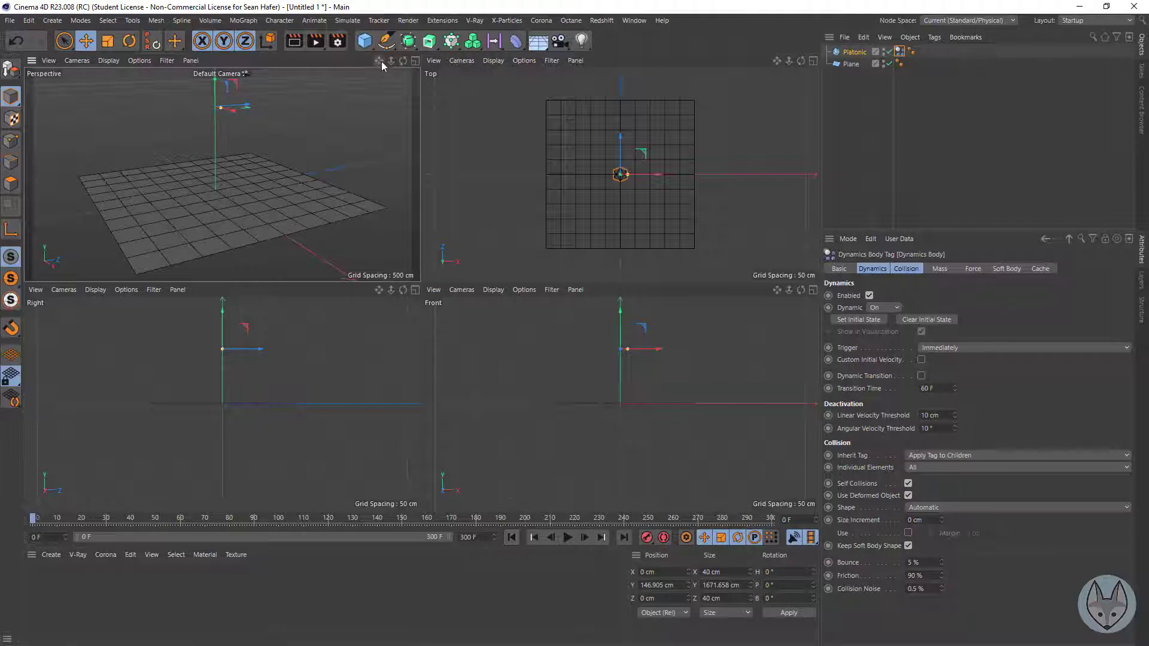
left_click(412, 60)
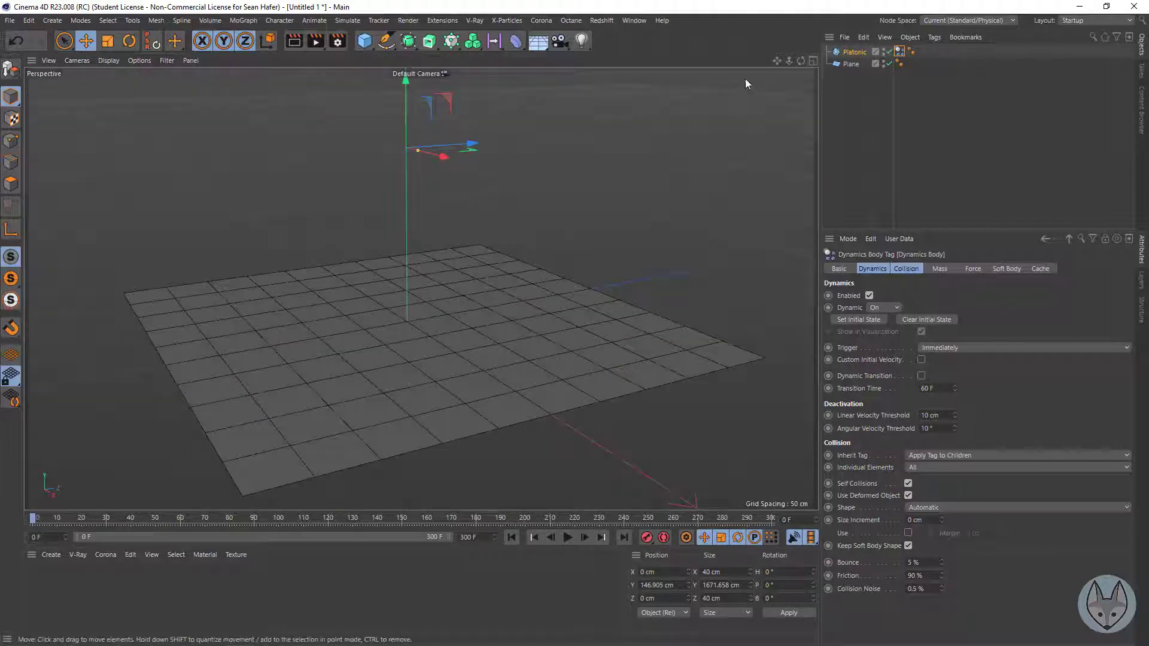
left_click_drag(45, 518, 2, 519)
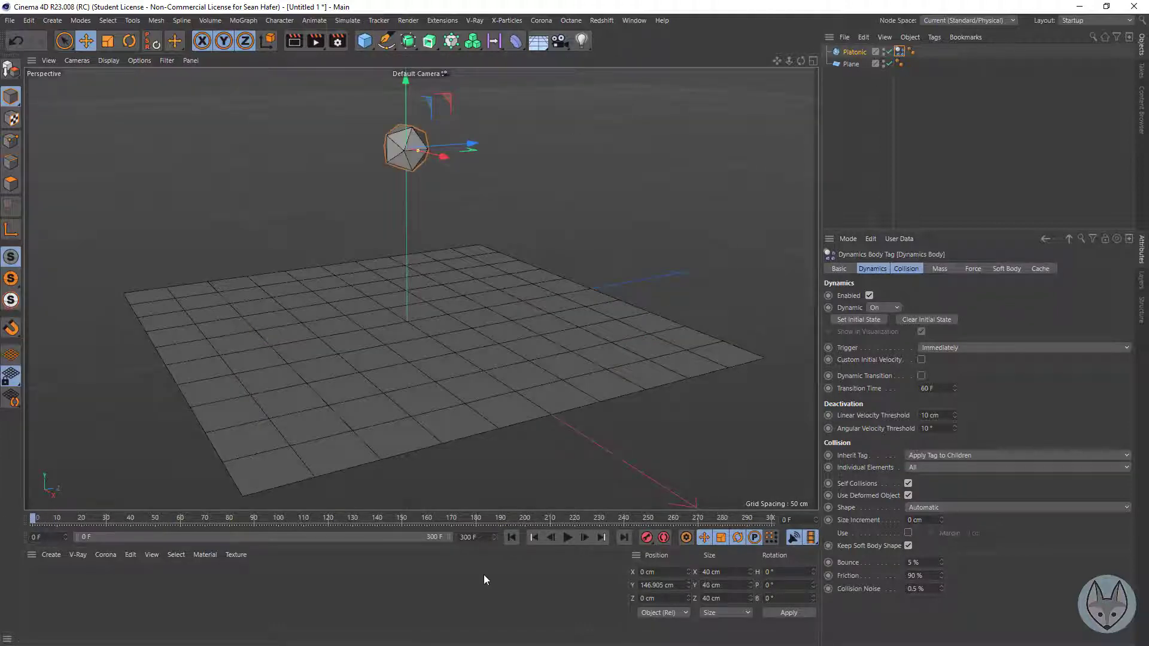
Add a Collider Body simulation tag to the plane.
left_click(848, 64)
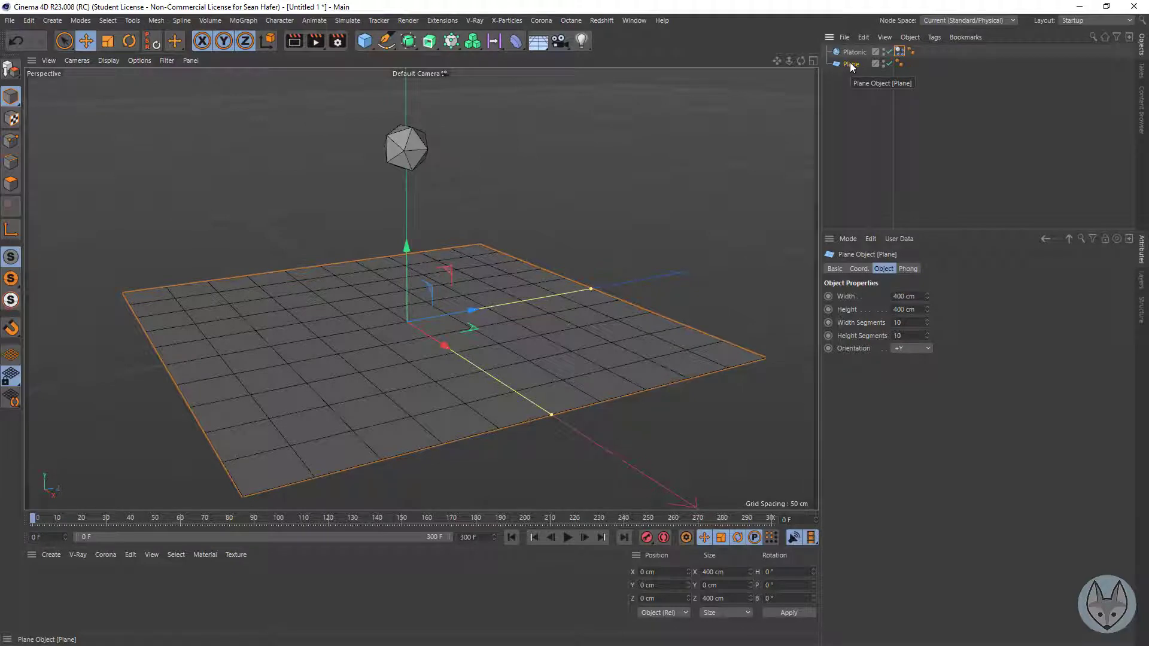
right_click(851, 66)
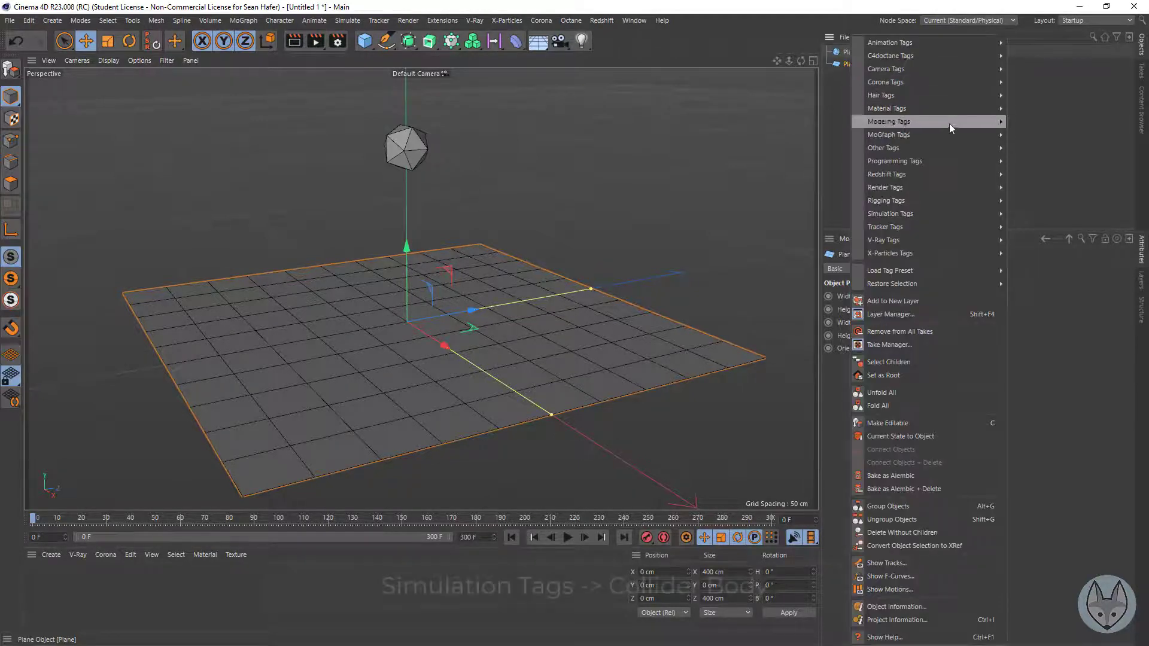
mouse_move(912, 212)
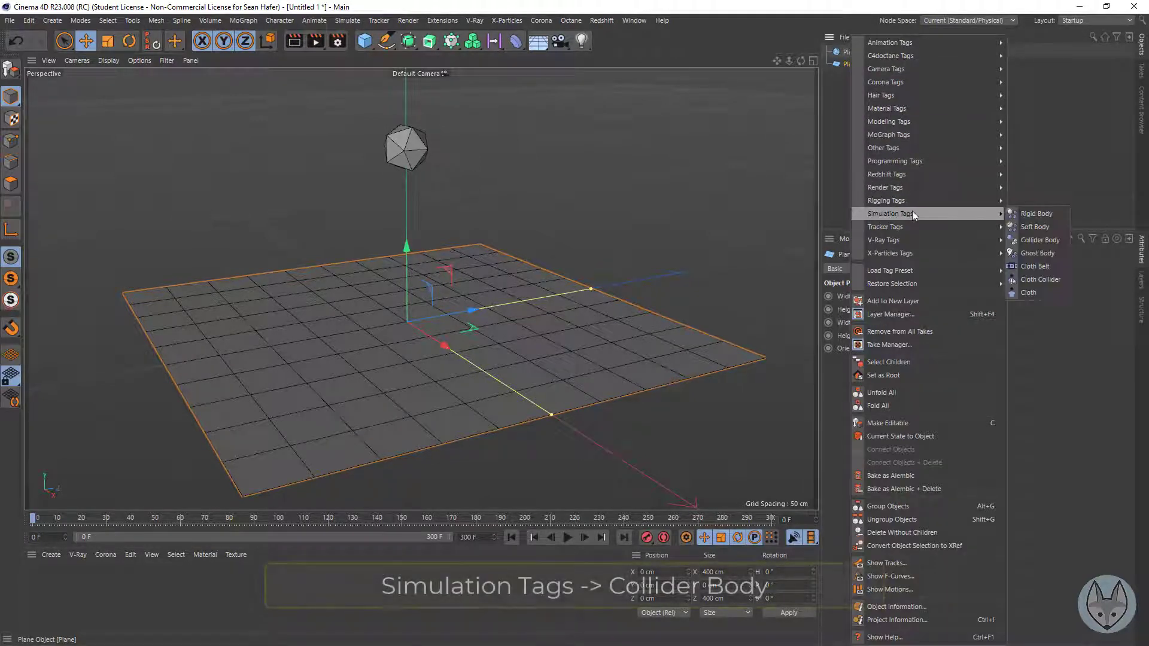
left_click(1044, 237)
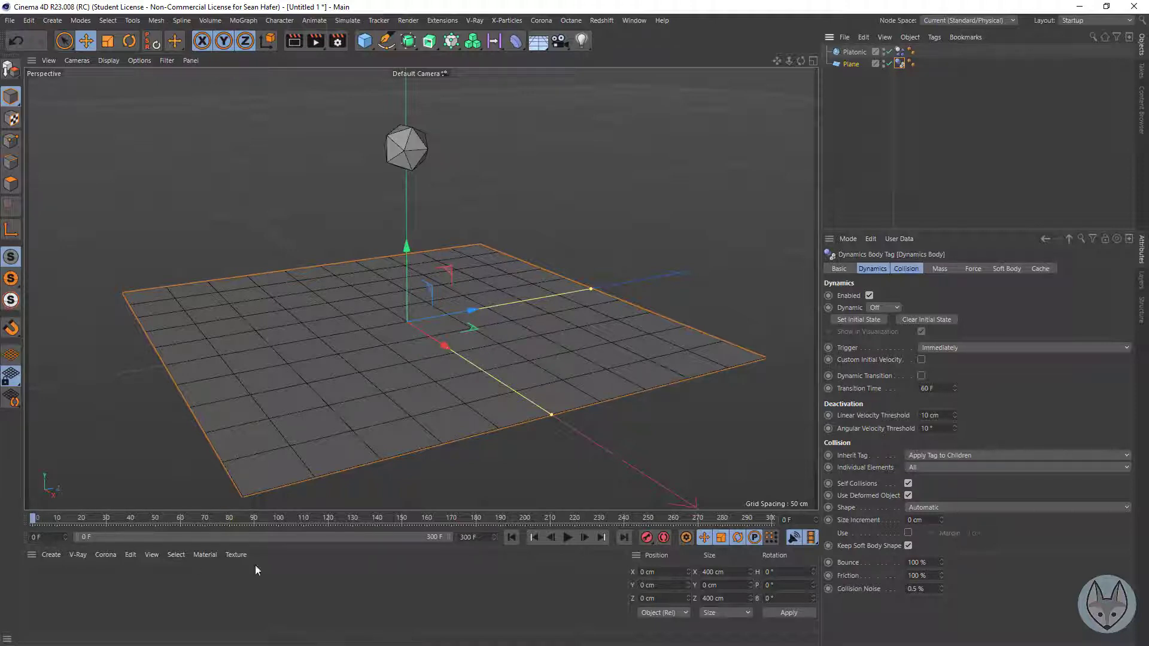
Play the simulation to check how the platonic collides with the plane, and pause the playback.
left_click(568, 537)
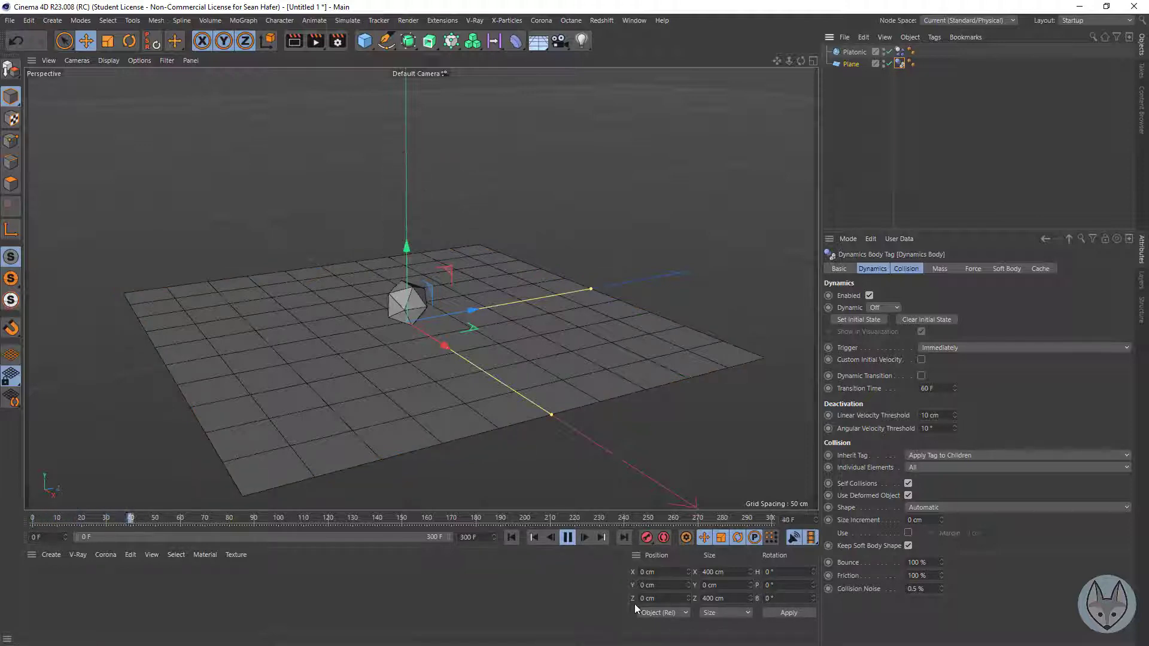
left_click(512, 537)
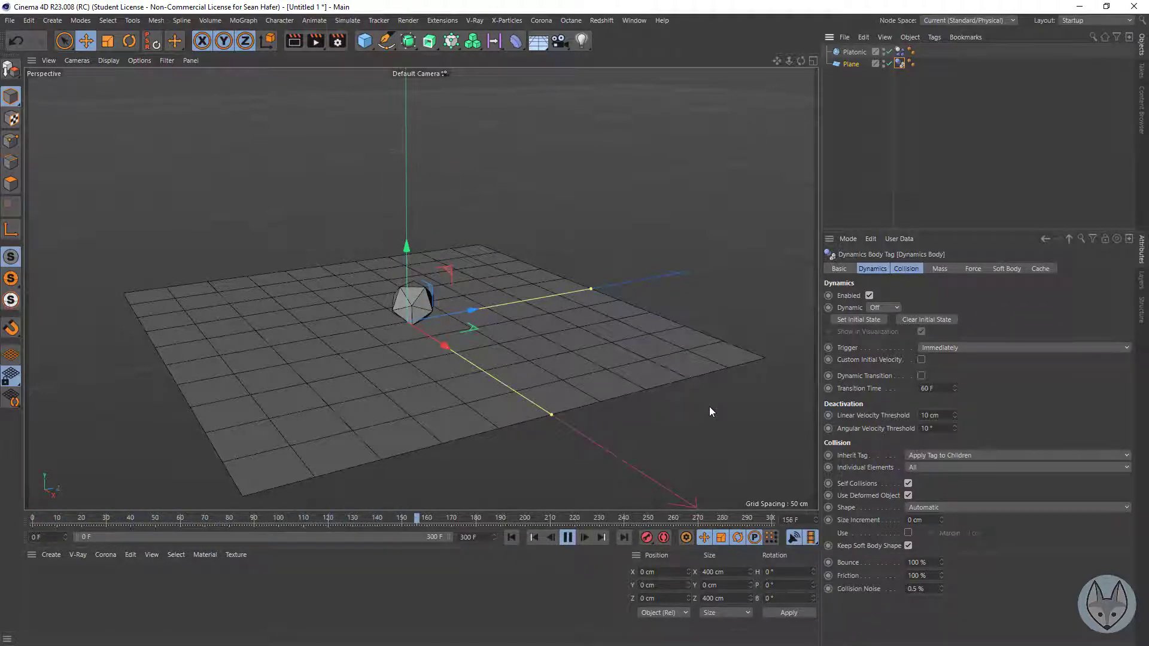
left_click(568, 536)
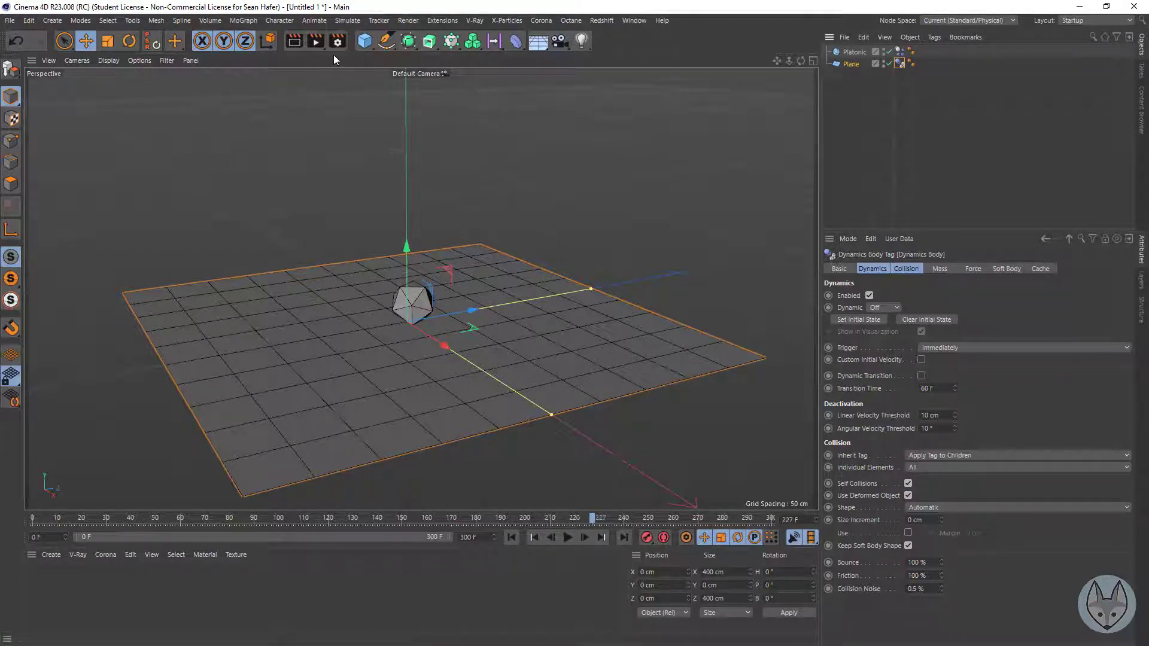
Add a cube primitive and set its X, Y and Z sizes to 150 cm.
left_click(365, 42)
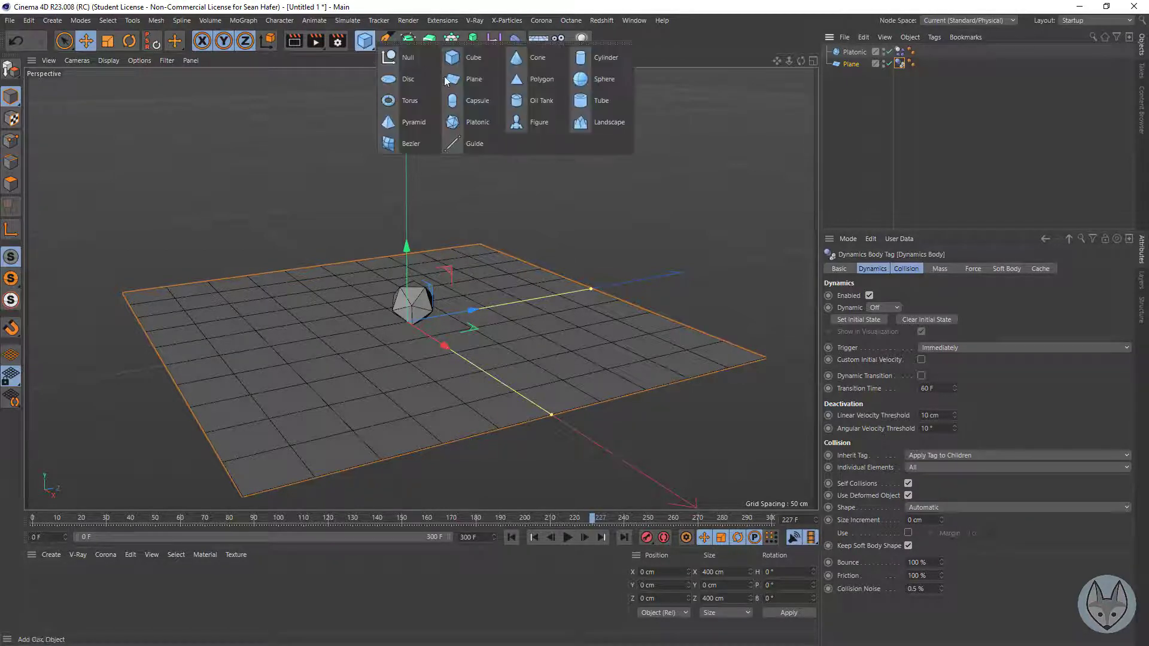
left_click(476, 60)
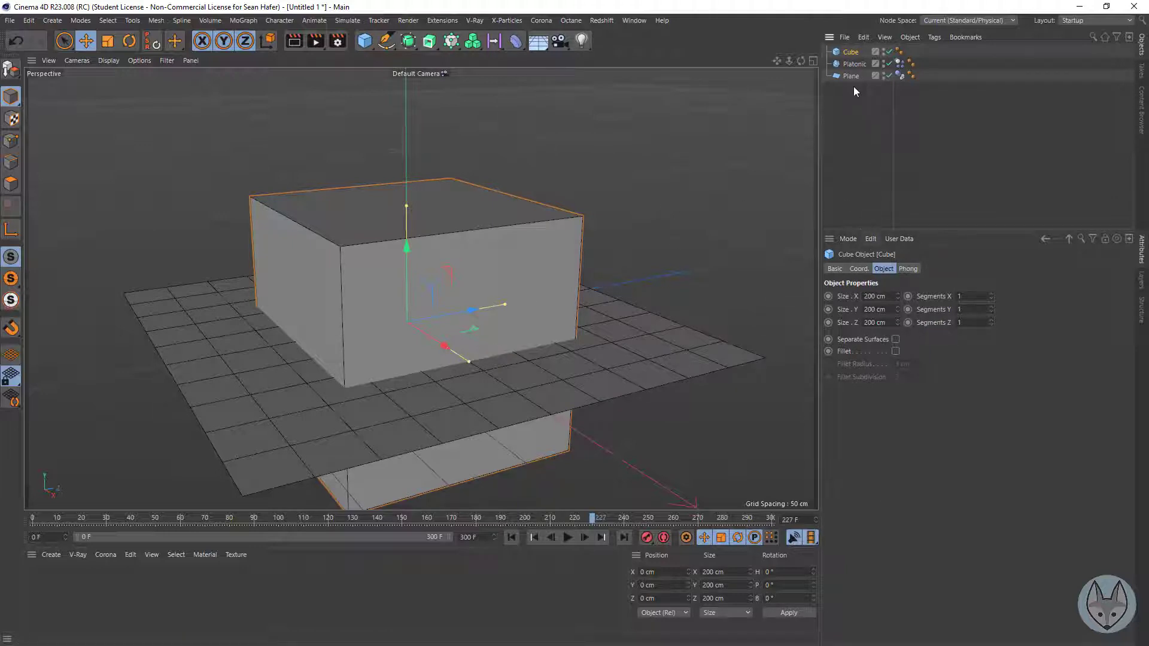
left_click(875, 296)
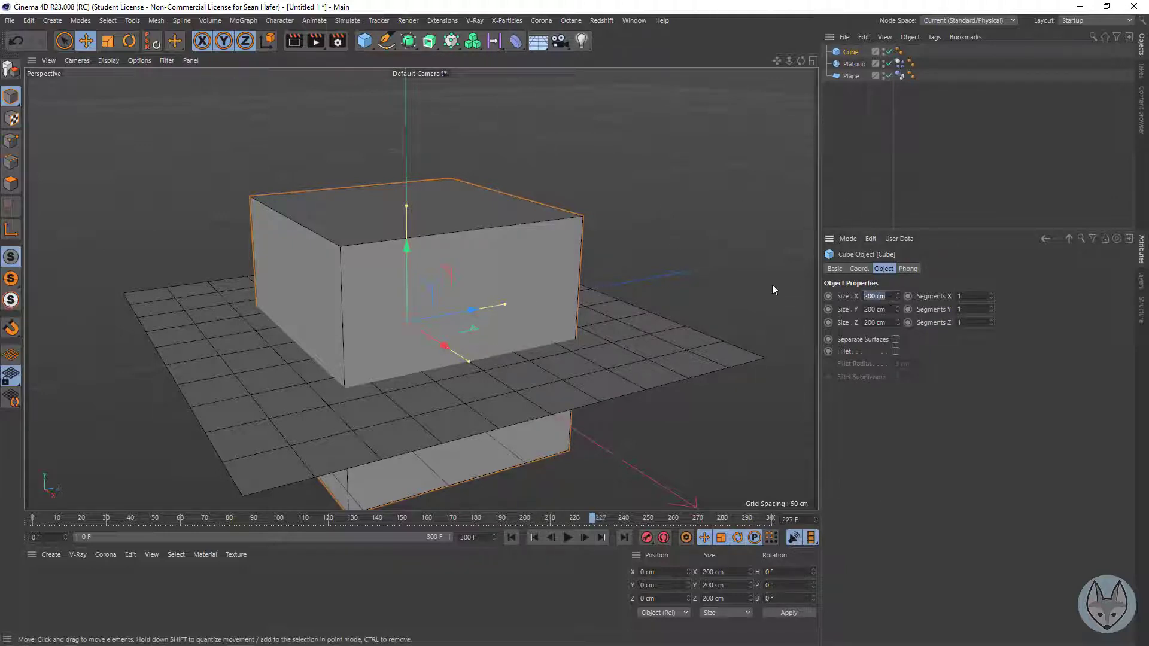
type("150")
key("Tab")
type("150")
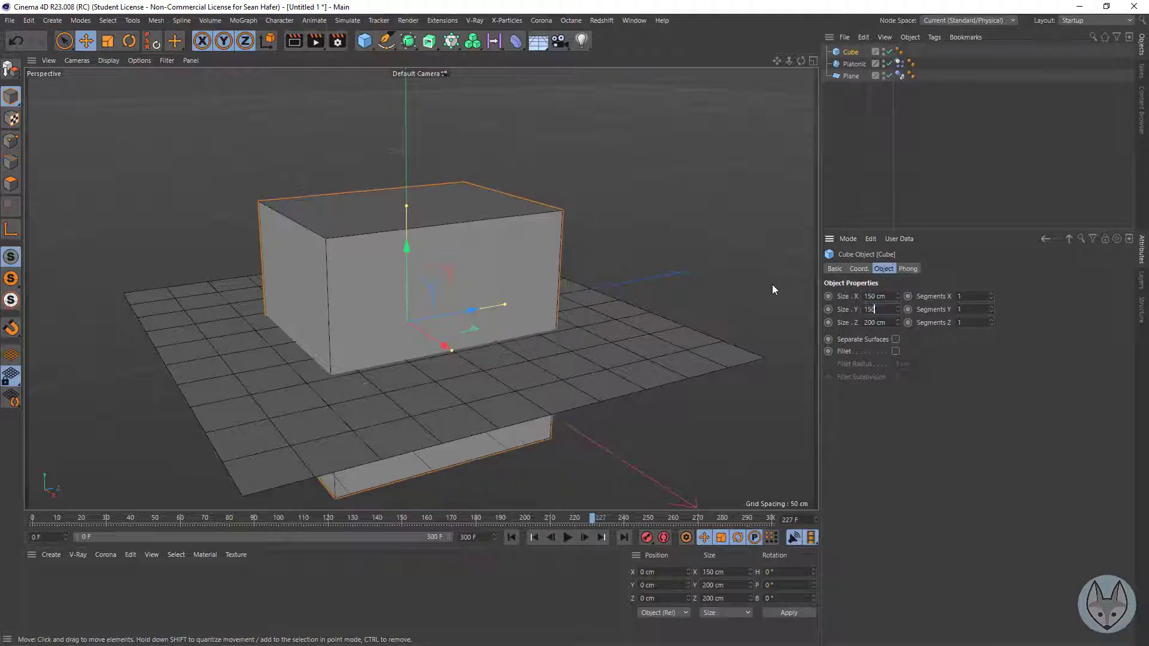
key("Tab")
type("150")
key("Tab")
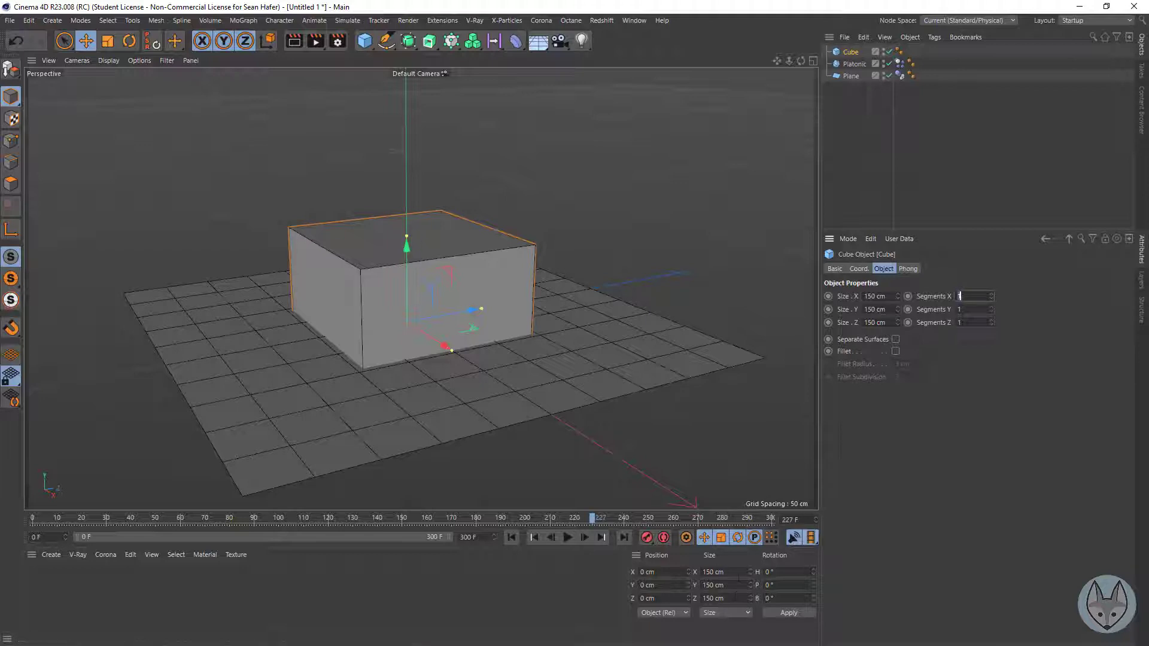
left_click_drag(729, 586, 630, 579)
type("75")
key("Return")
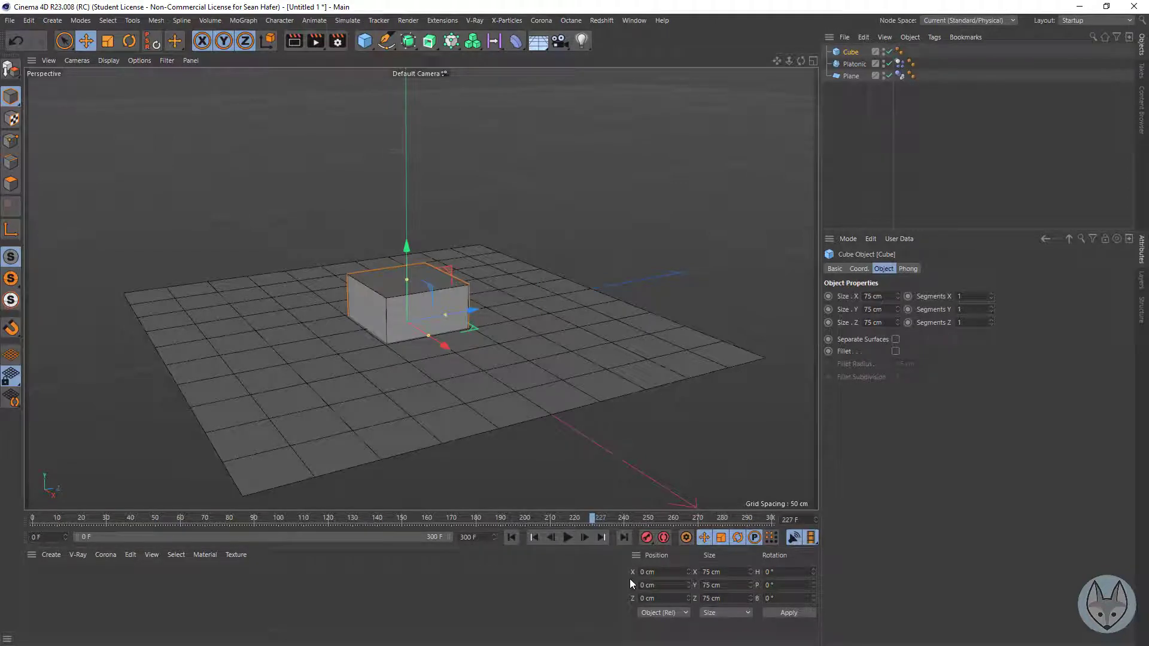
key("ctrl+z")
Set the cube's Y position to 75 cm so it rests on the plane.
left_click_drag(628, 581, 566, 581)
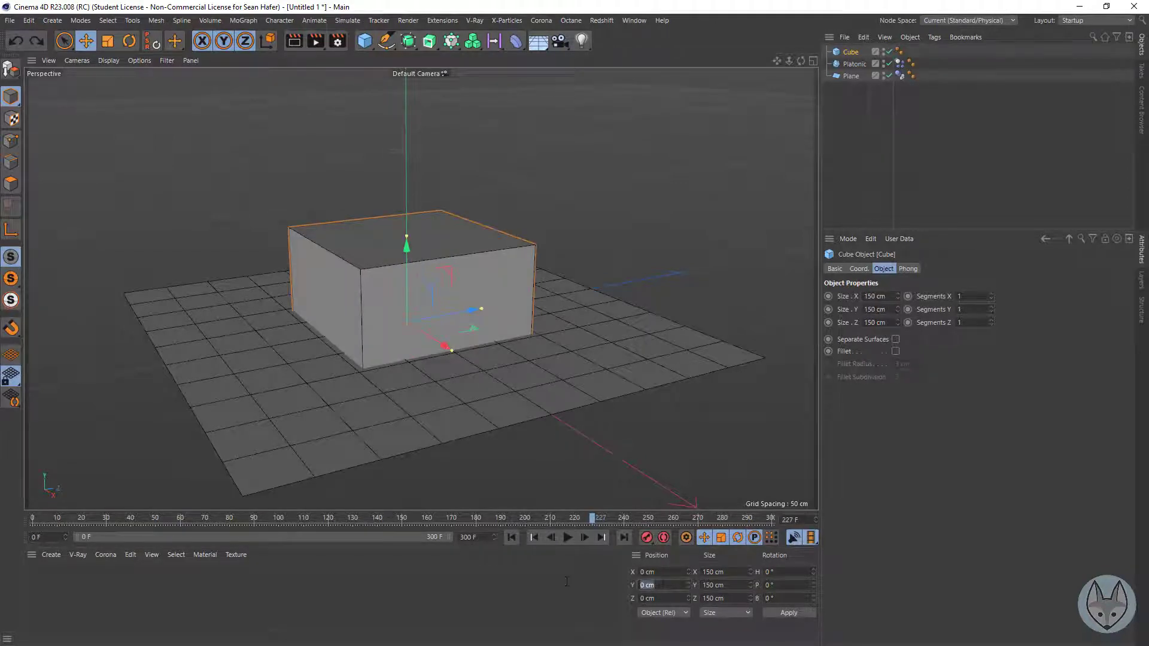
type("75")
key("Return")
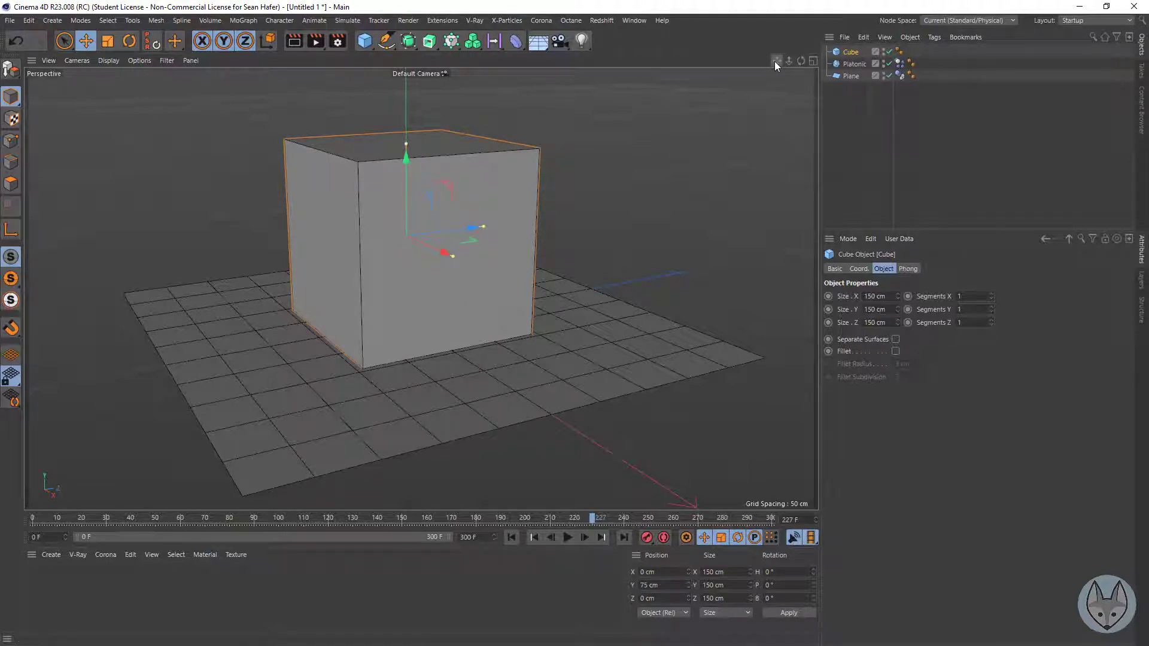
Raise the platonic to a height of about 391 cm above the cube and deselect it.
mouse_move(775, 61)
right_mouse_down()
mouse_move(421, 289)
mouse_move(777, 59)
right_mouse_up()
left_click_drag(777, 60, 424, 342)
left_click(855, 63)
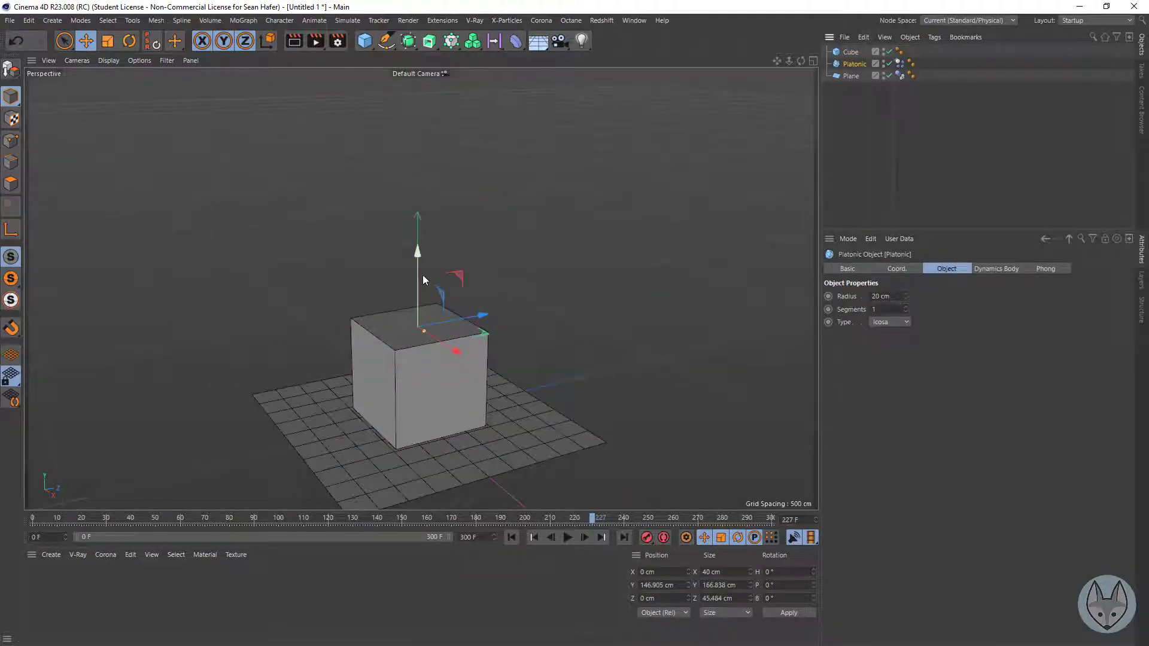
left_click_drag(419, 253, 407, 108)
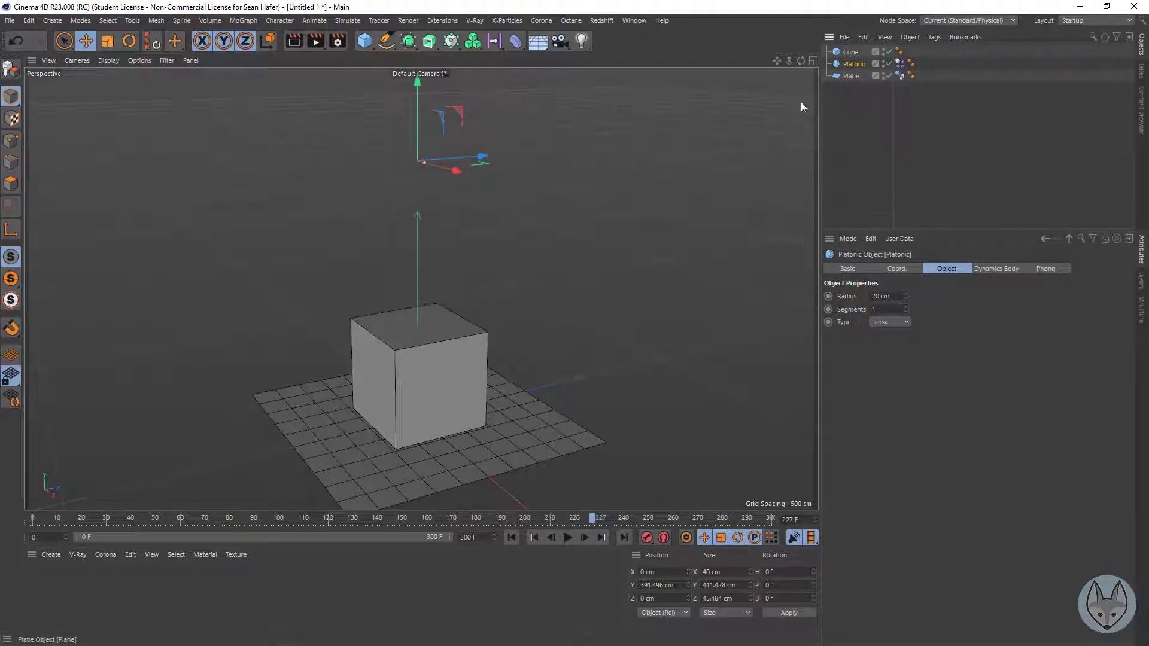
left_click(612, 280)
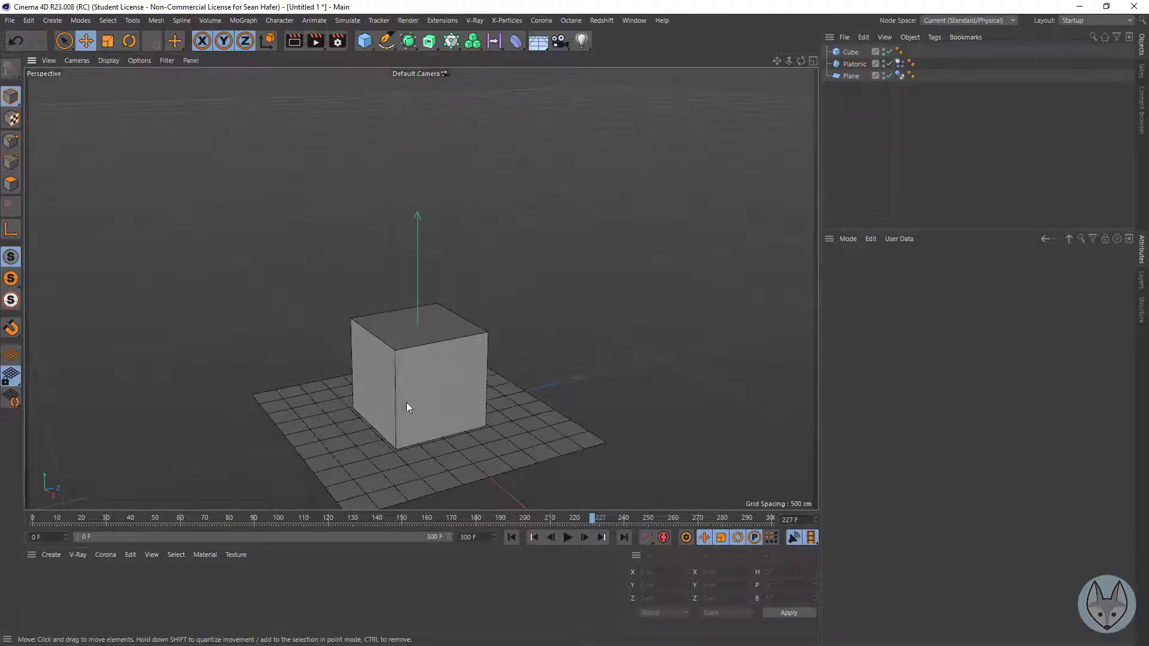
Make the cube editable and inset its top polygon by 9 cm with Extrude Inner.
left_click(447, 372)
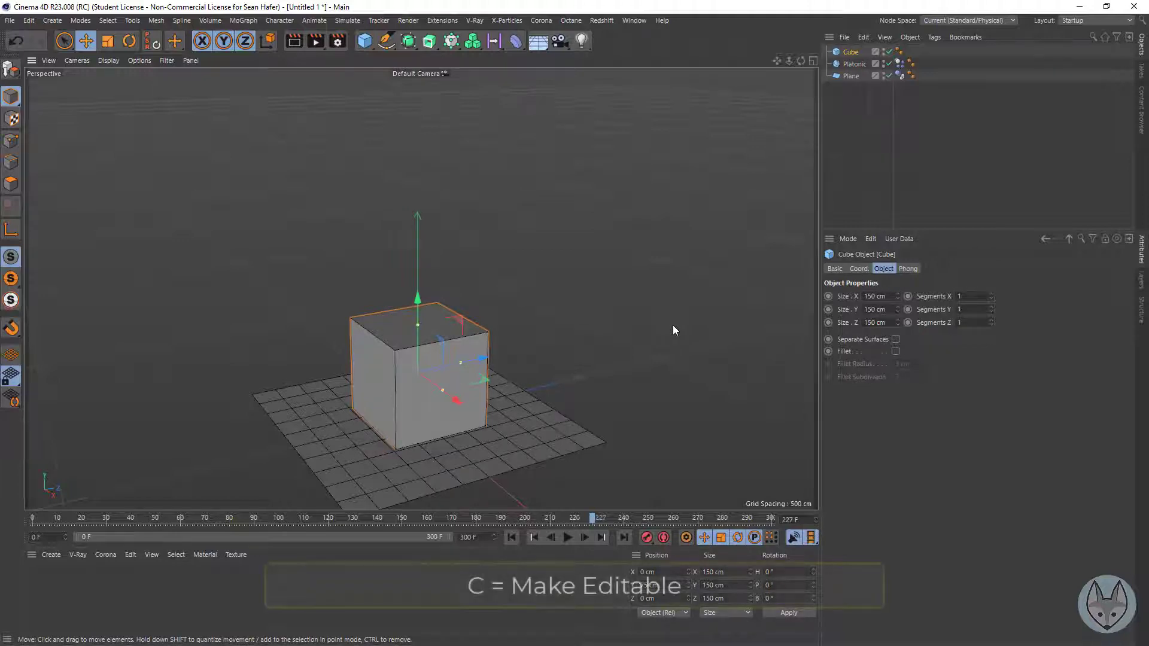
key("c")
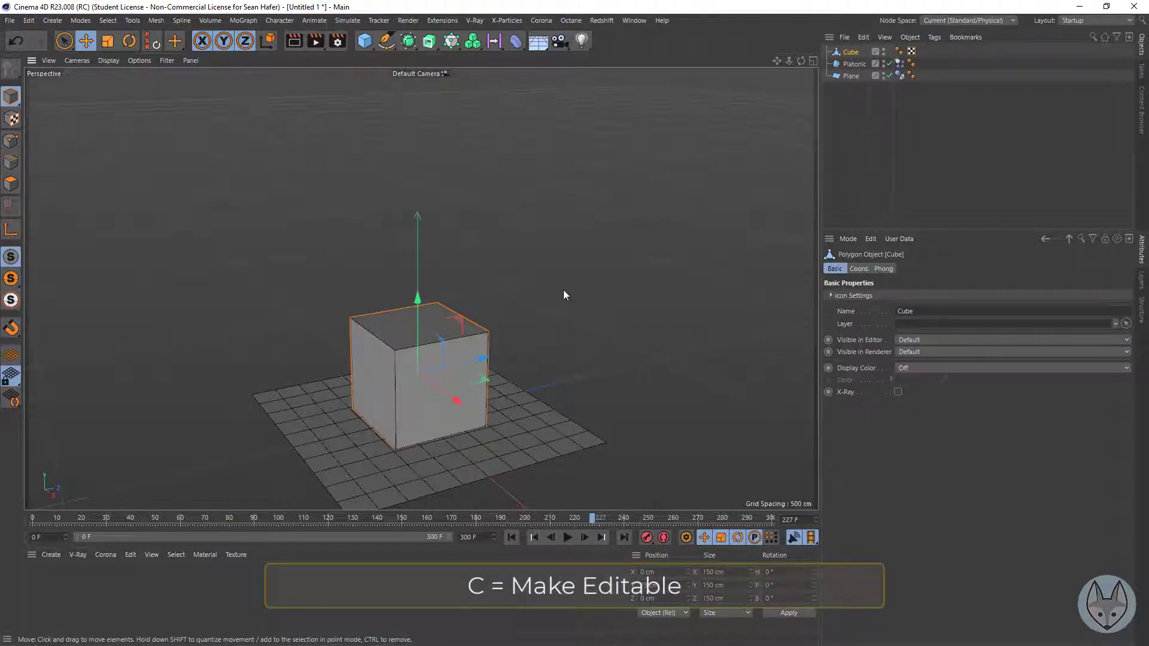
left_click(12, 187)
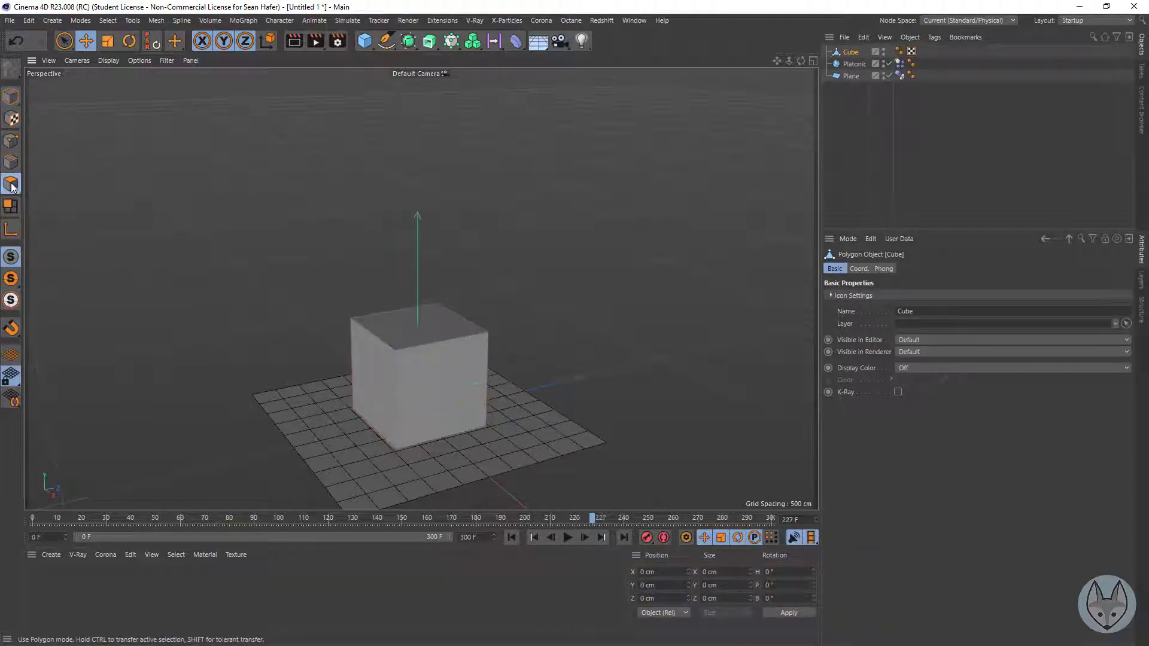
left_click(402, 331)
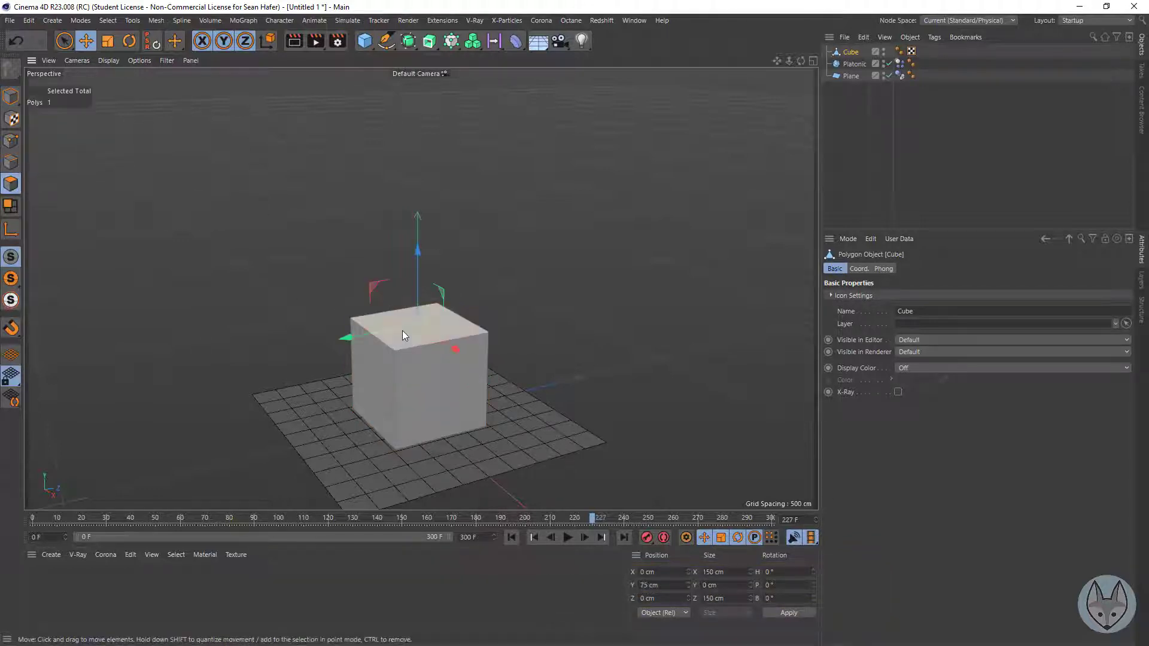
right_click(642, 292)
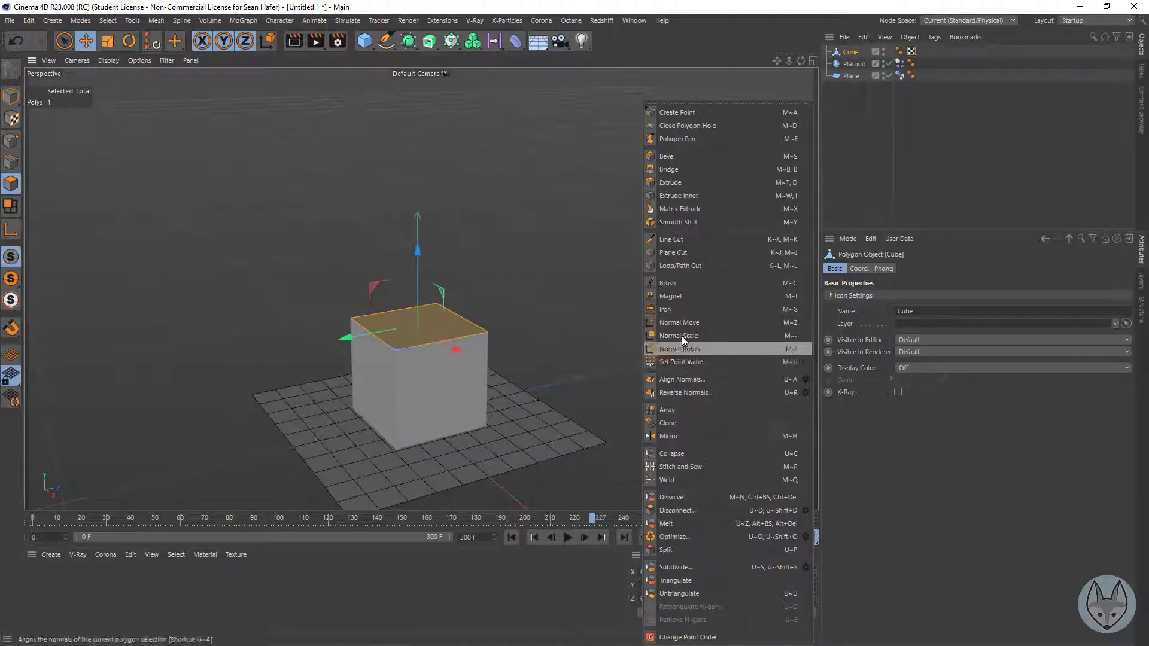
left_click(705, 198)
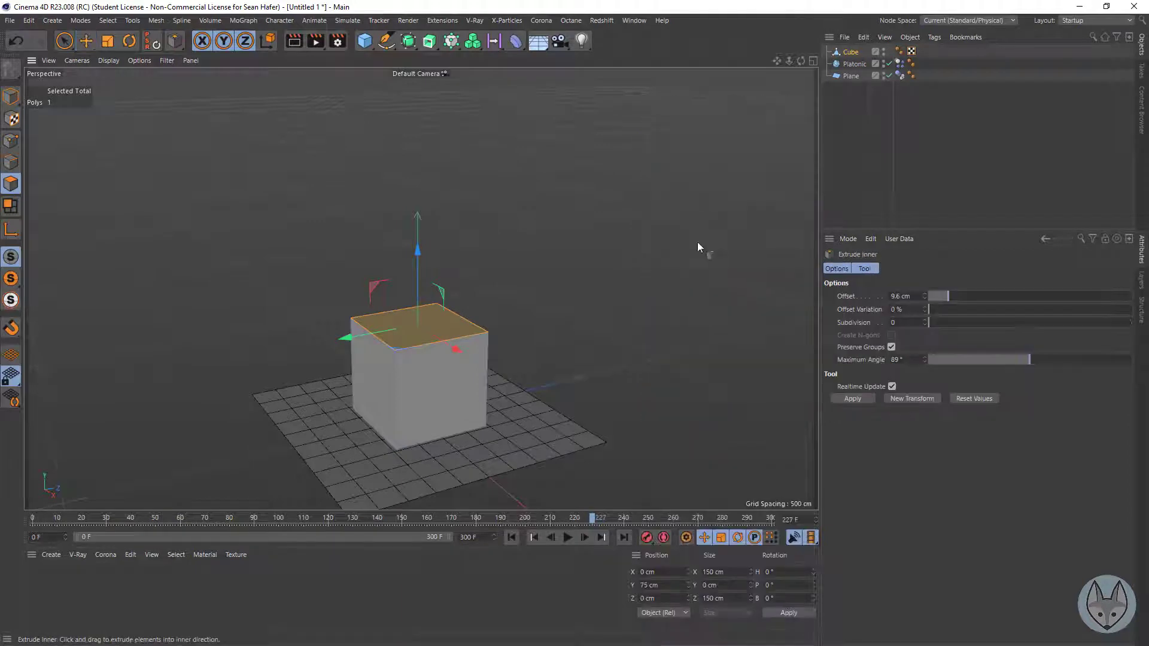
left_click_drag(678, 261, 686, 262)
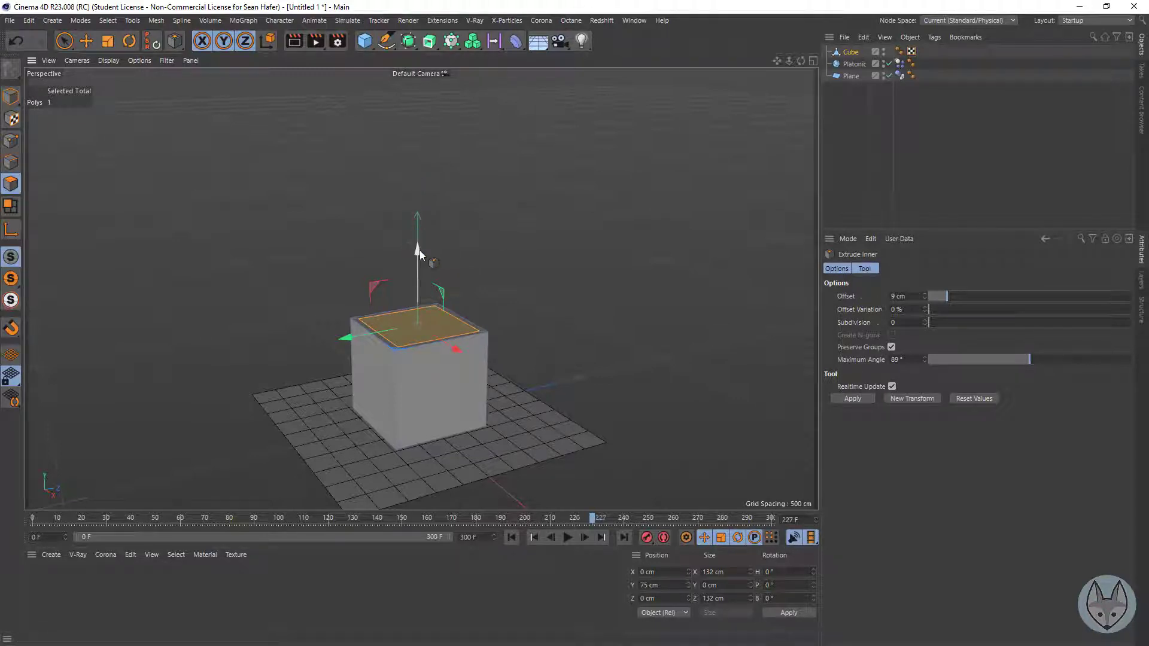
Lower the inset polygon to a Y position of about -65.6 cm to hollow out the cube, and return to object editing.
left_click_drag(419, 250, 436, 340)
mouse_move(801, 62)
left_mouse_down()
mouse_move(801, 107)
mouse_move(813, 111)
mouse_move(805, 66)
mouse_move(802, 102)
mouse_move(801, 74)
left_mouse_up()
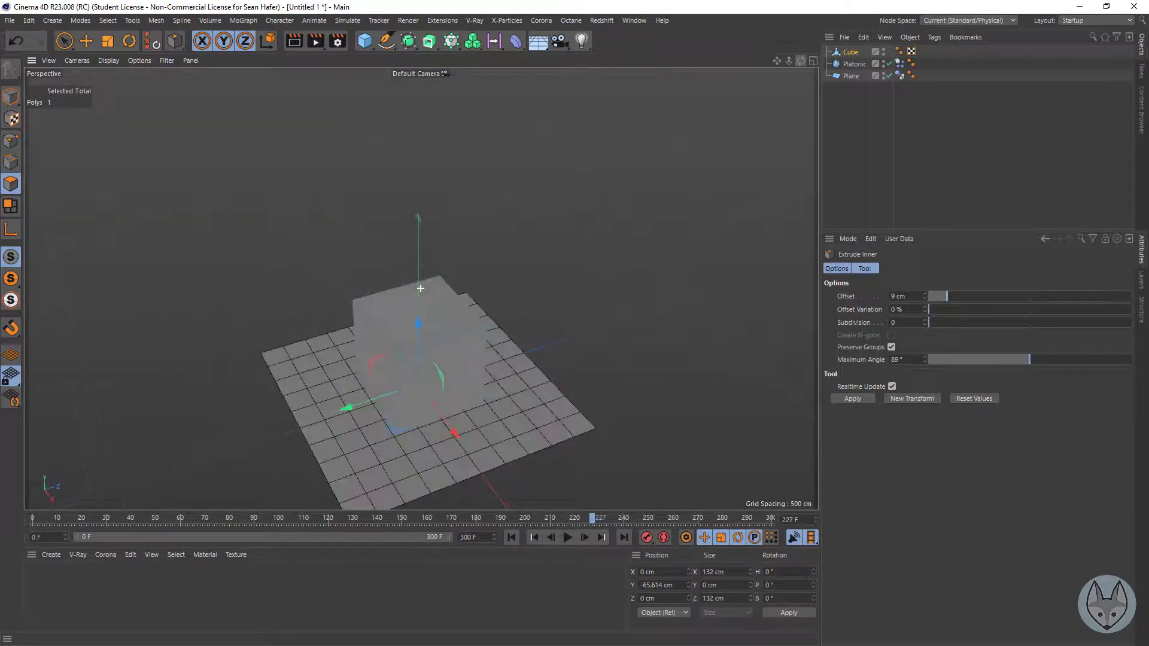
left_click(65, 41)
left_click(11, 97)
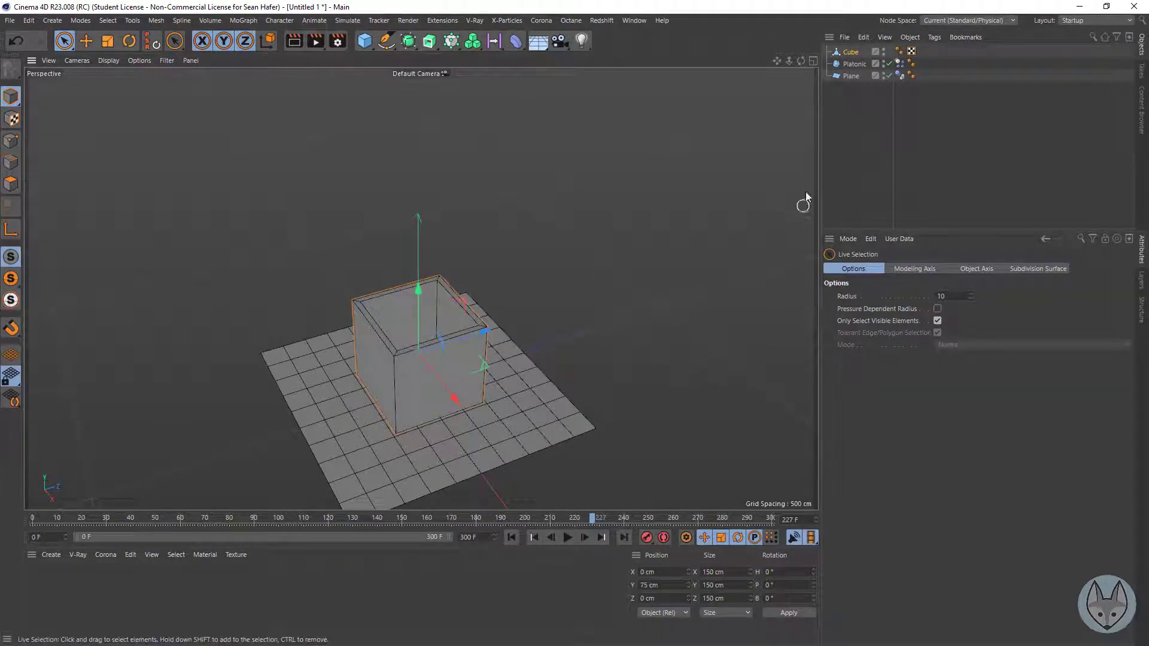
left_click(850, 53)
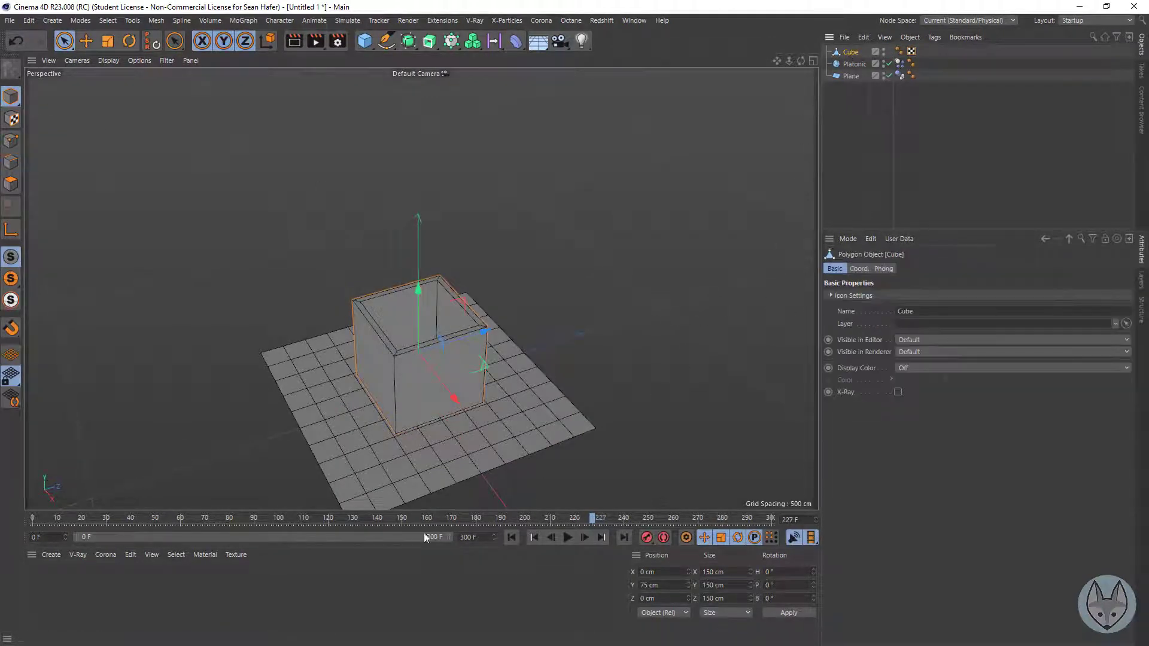
Return to frame 0 and move the Dynamics Body tag from the plane to the cube.
left_click(511, 537)
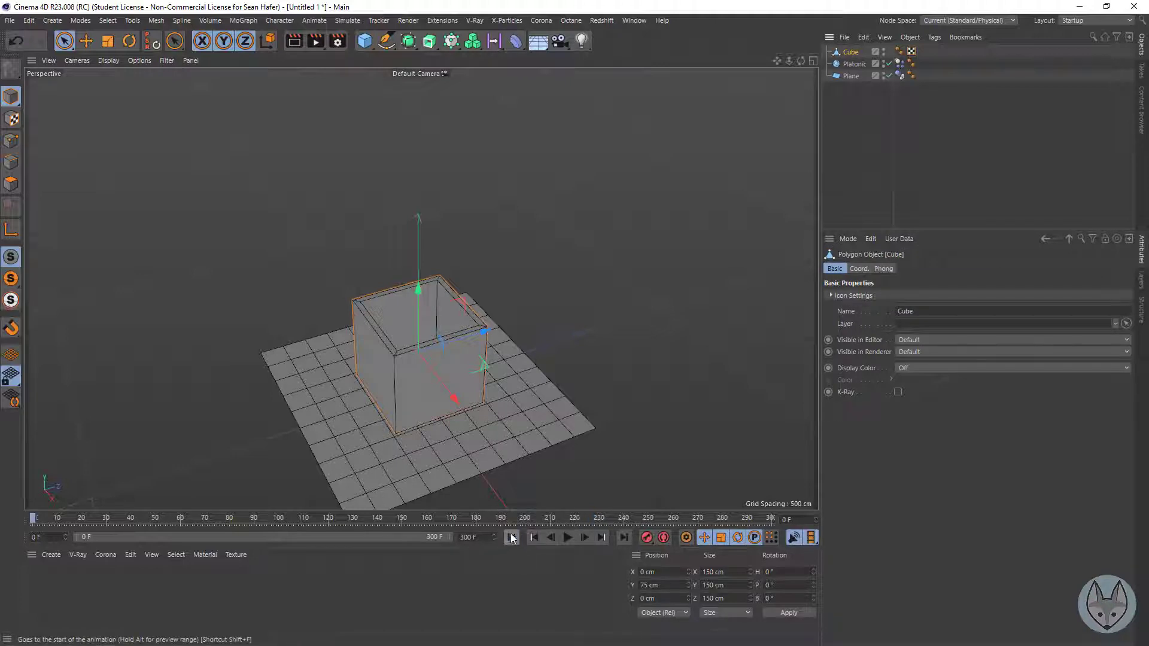
left_click(852, 64)
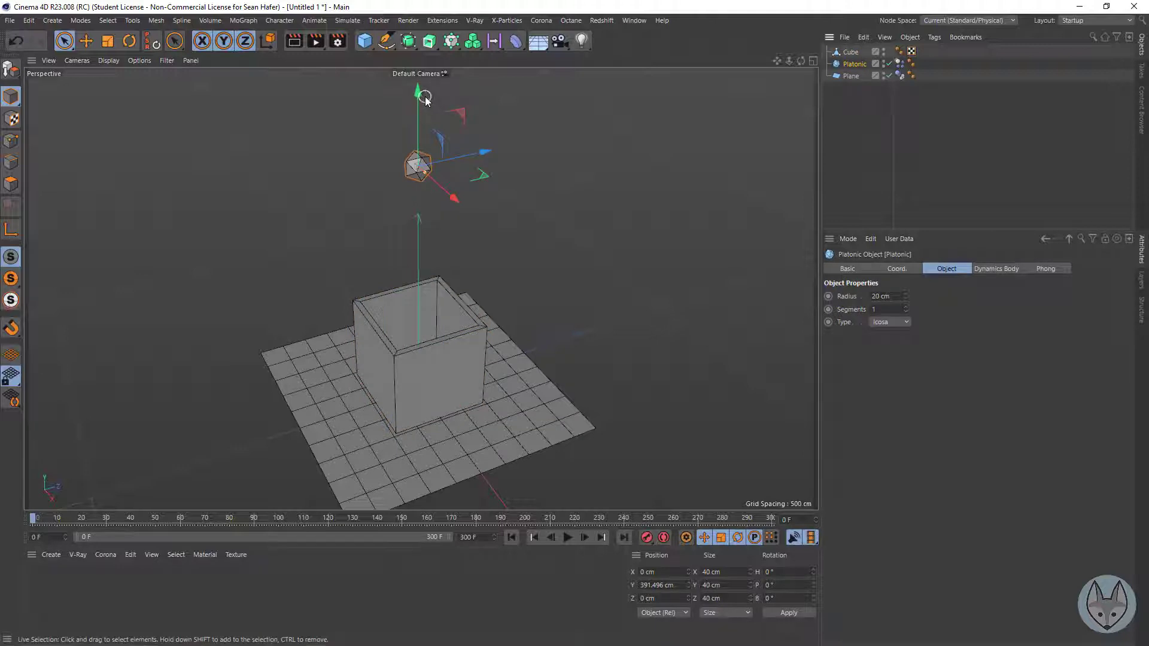
right_click_drag(777, 61, 785, 76)
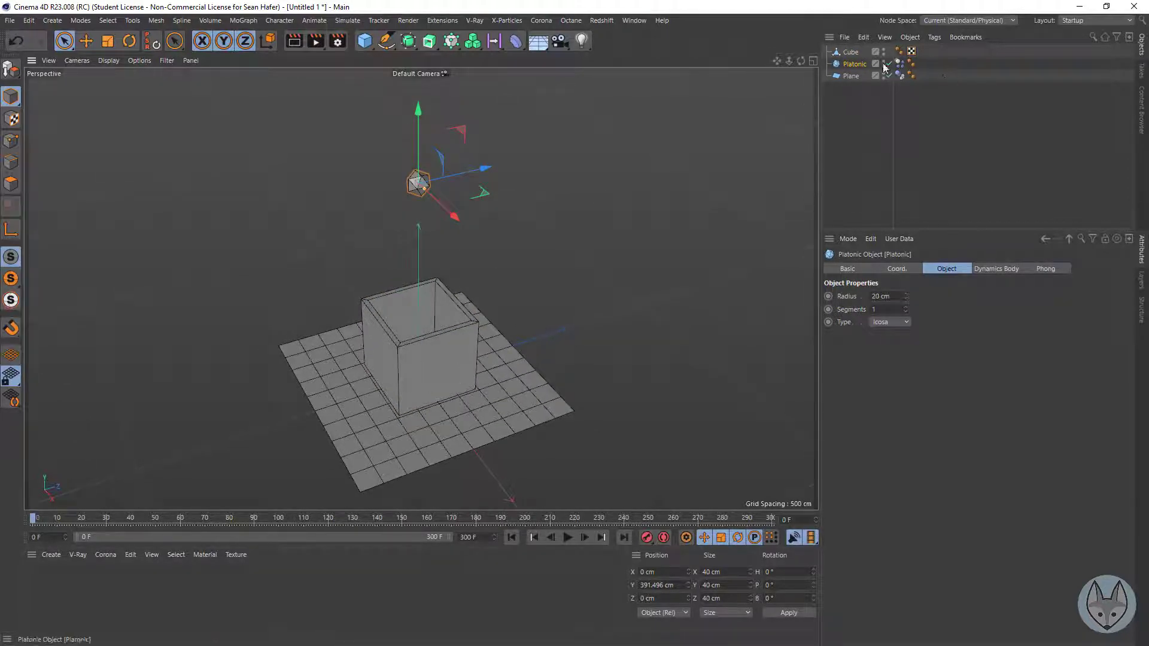
left_click(901, 76)
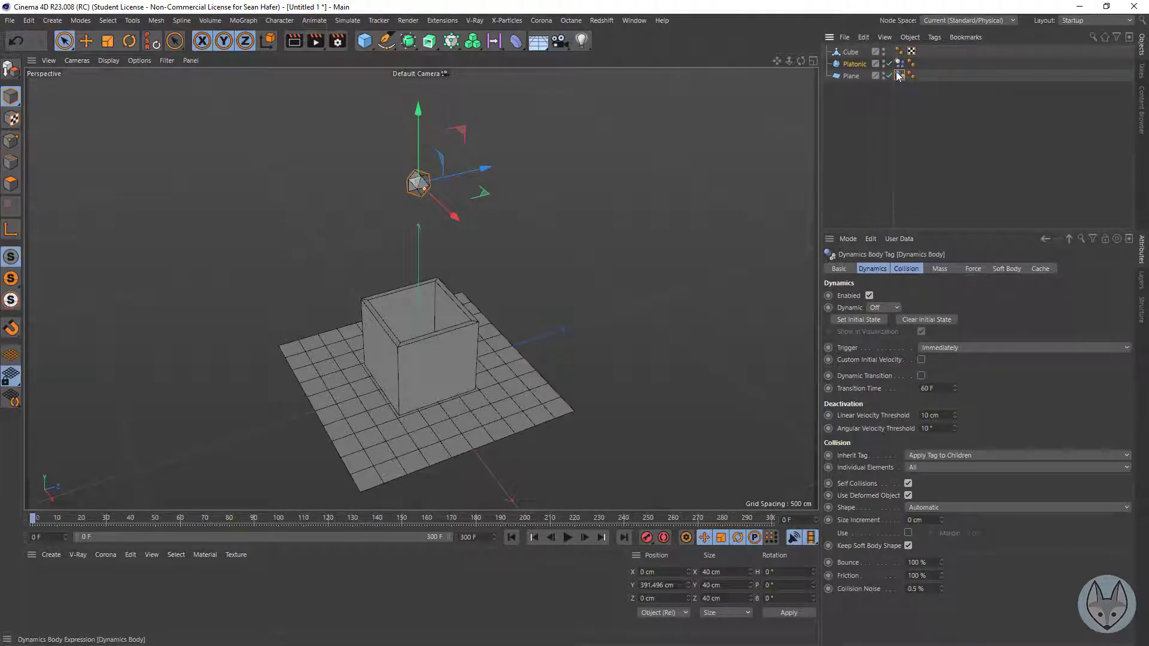
left_click_drag(897, 54, 899, 53, "ctrl")
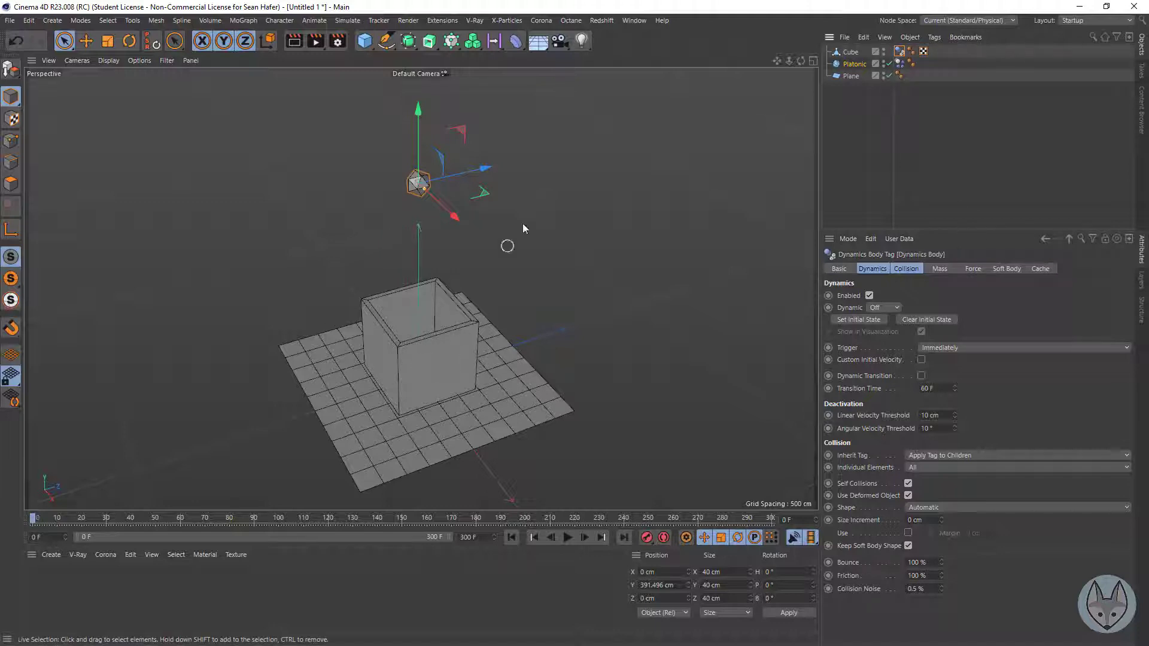
Play the simulation to check how the platonic collides with the hollow cube, and stop and rewind to frame 0.
left_click_drag(802, 60, 782, 90)
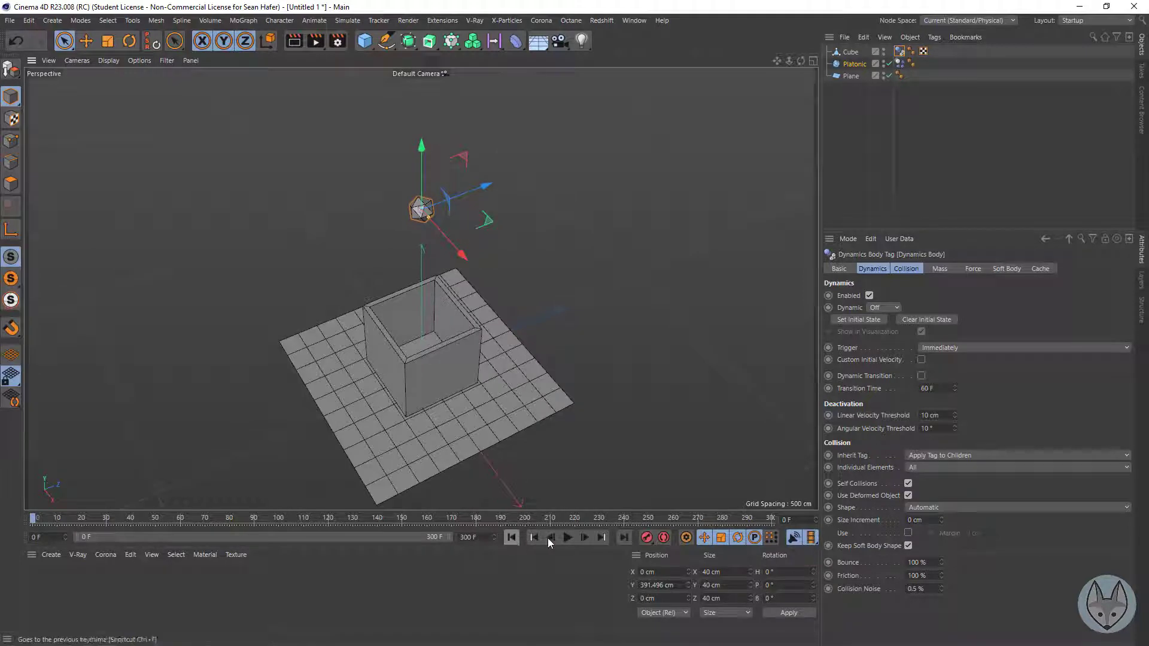
left_click(567, 537)
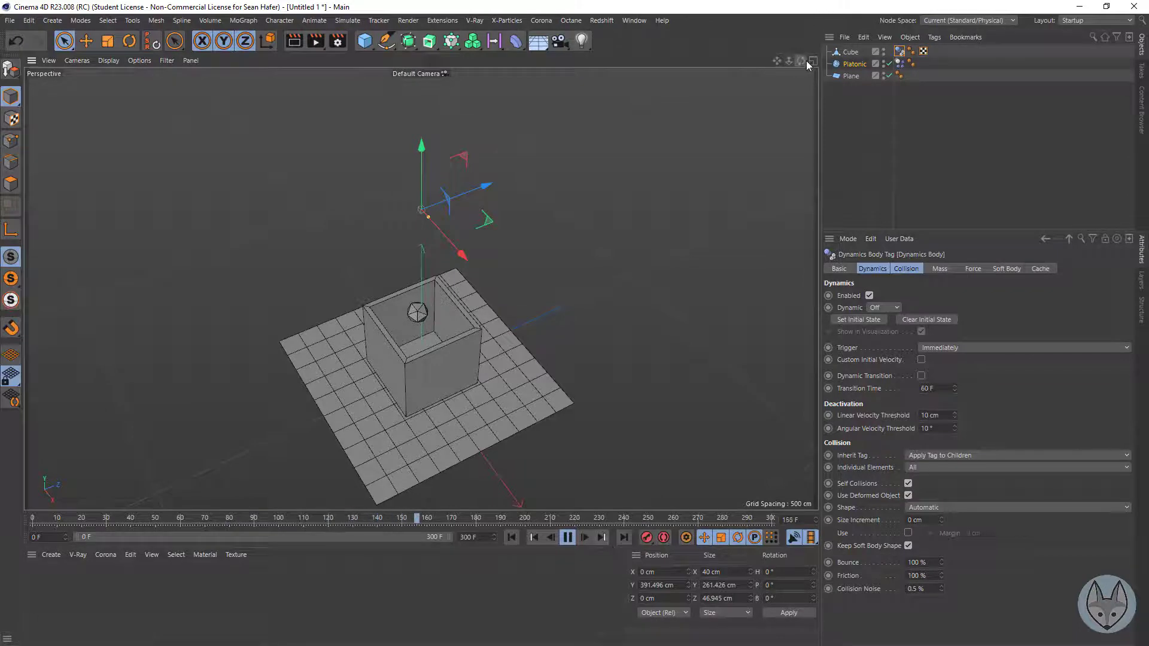
mouse_move(804, 61)
left_mouse_down()
mouse_move(808, 36)
mouse_move(802, 63)
left_mouse_up()
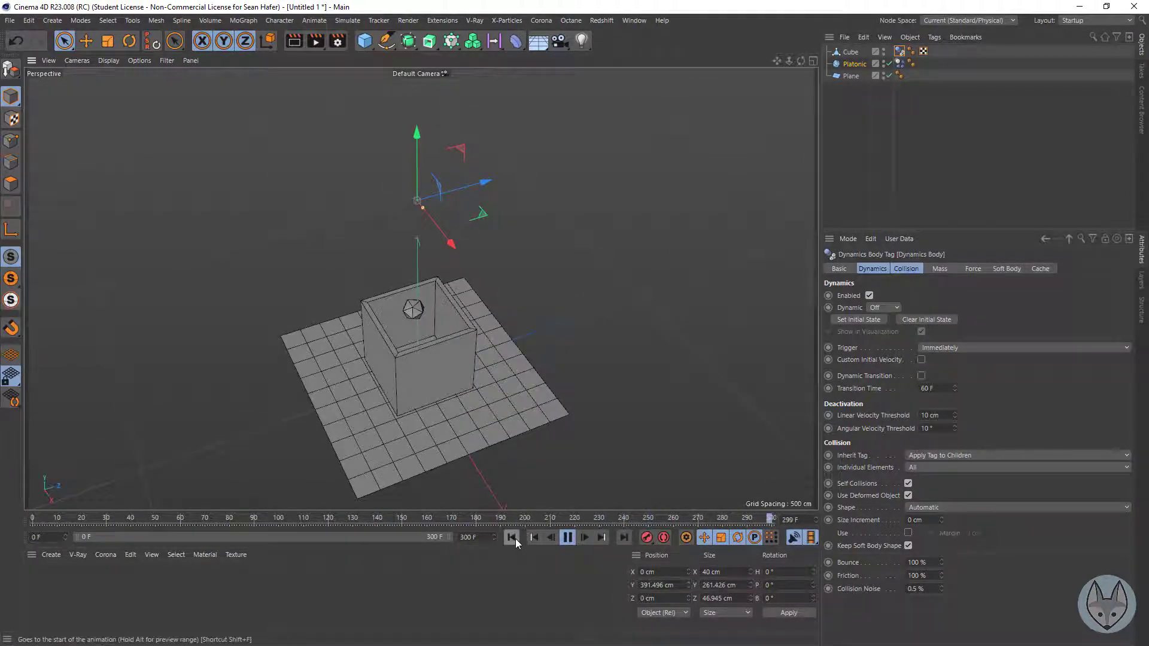
left_click(569, 538)
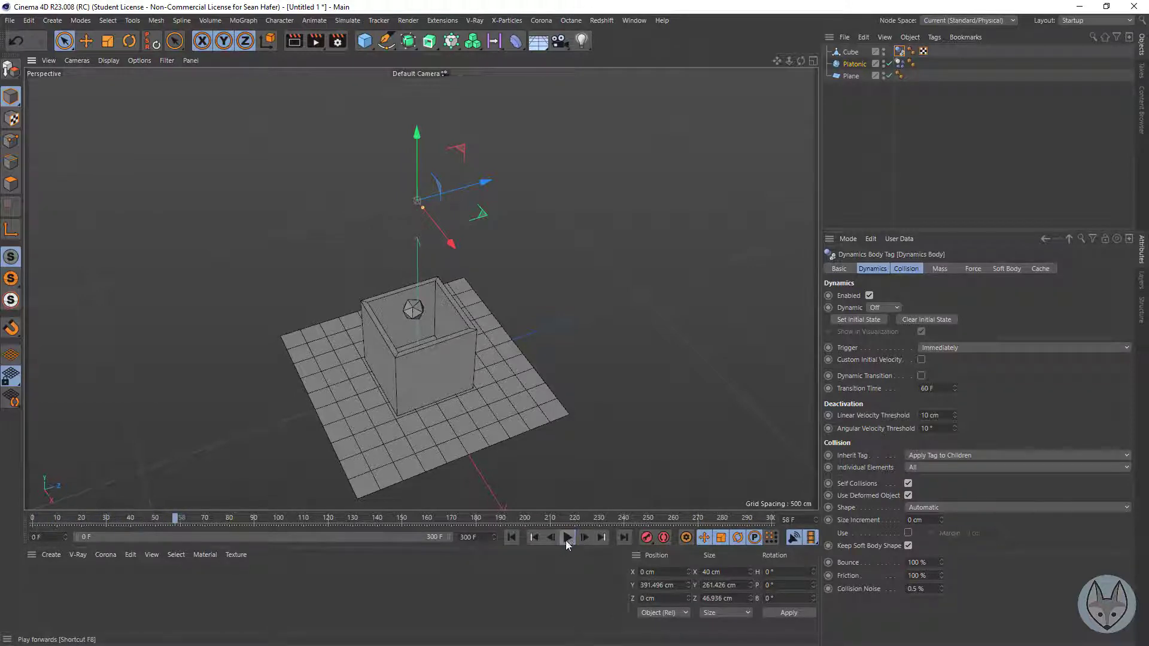
left_click(511, 537)
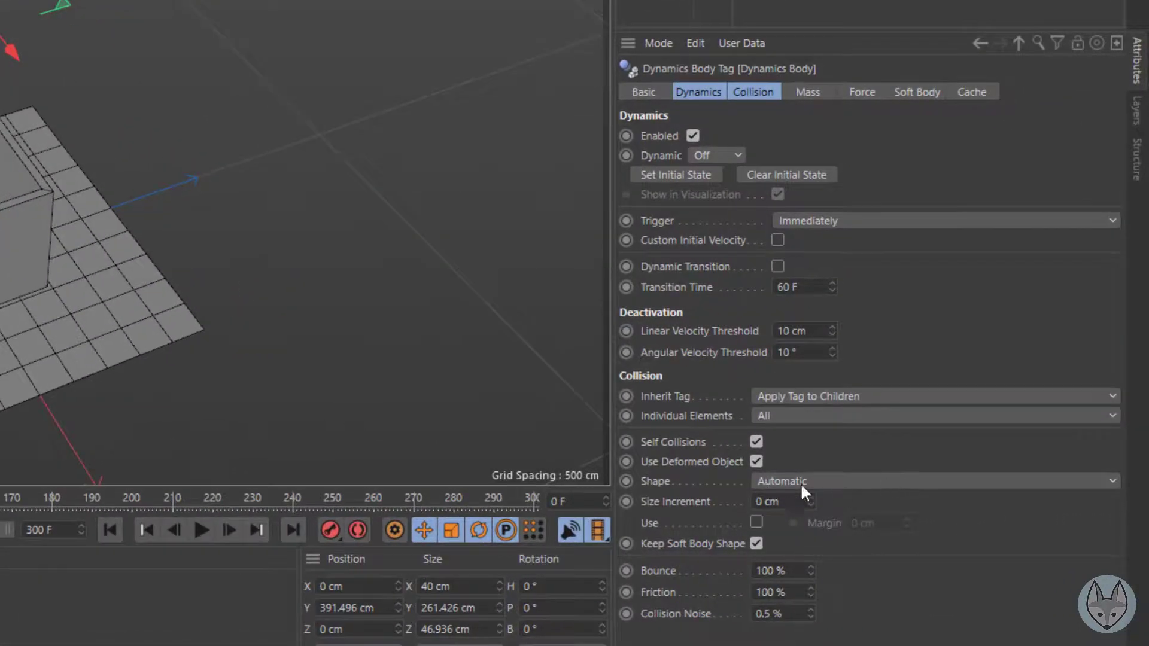
Set the cube's collision Shape to Static Mesh, replay the simulation to check the platonic's fall, and rewind to frame 0.
left_click(829, 482)
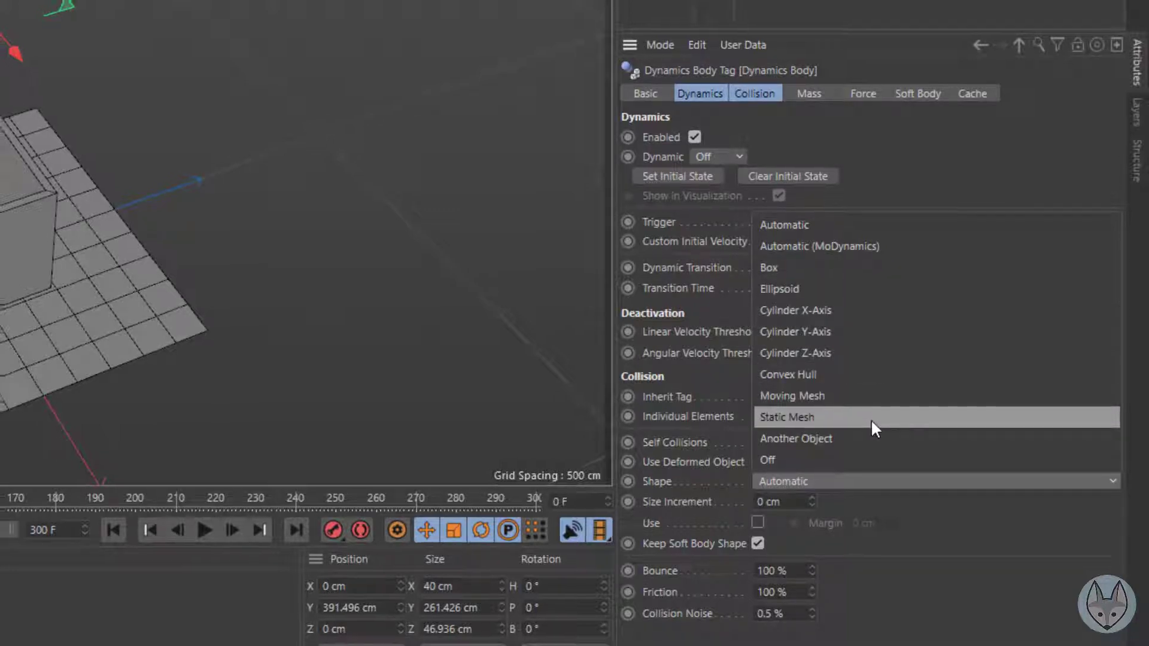
left_click(870, 418)
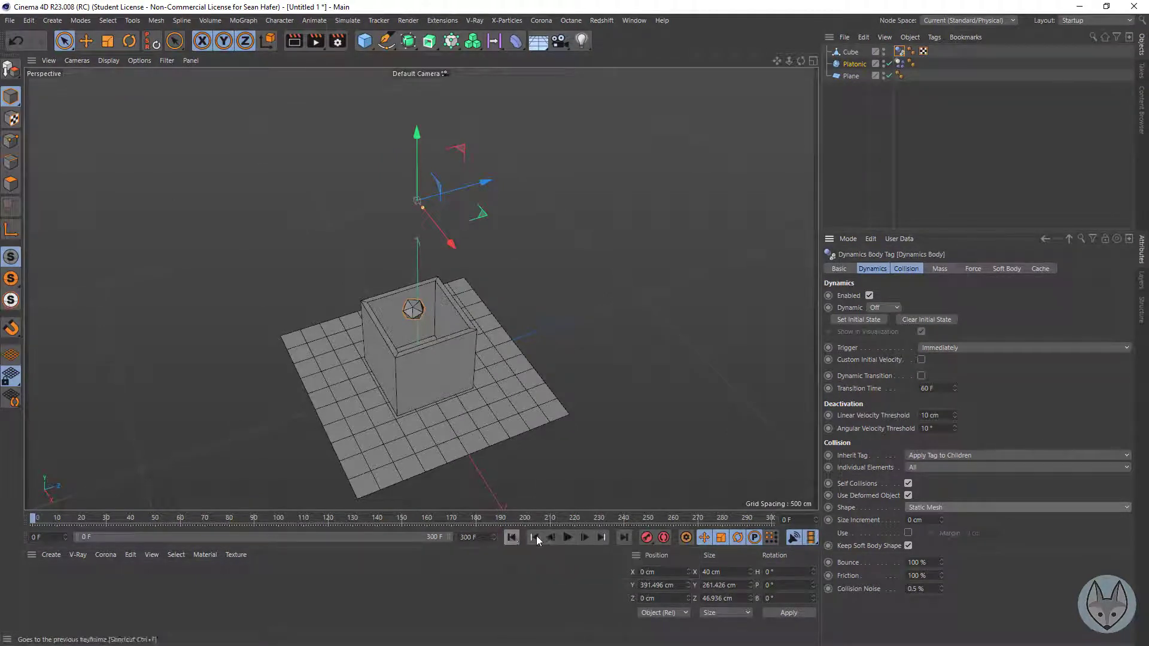
left_click(568, 538)
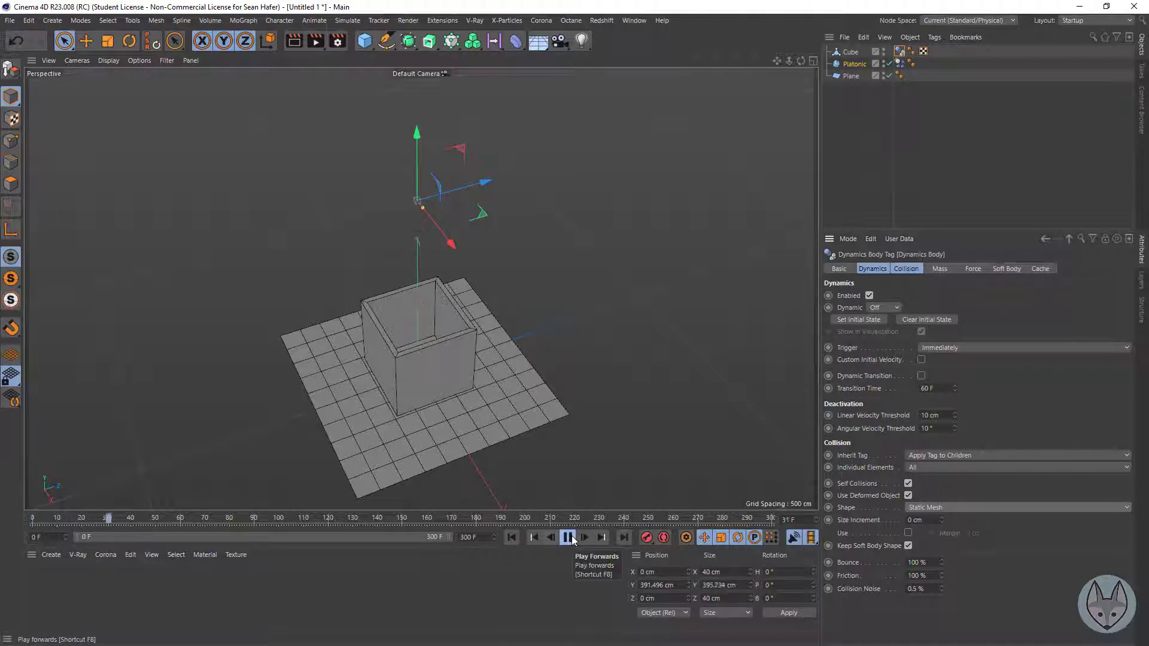
left_click_drag(801, 62, 802, 88)
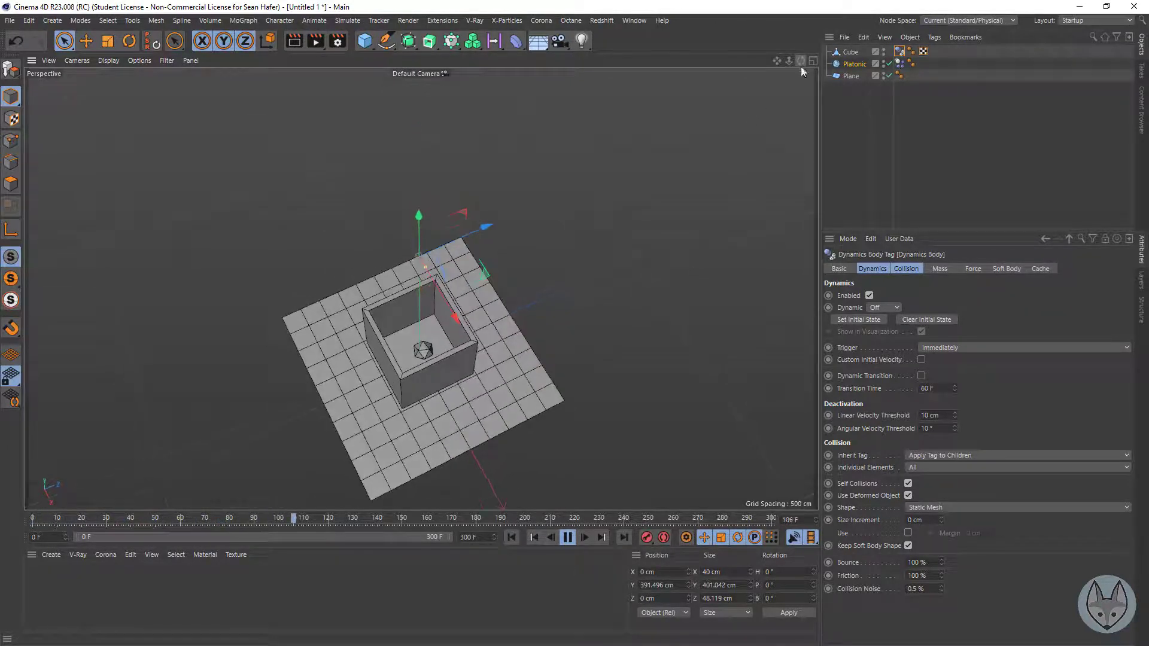
left_click(511, 538)
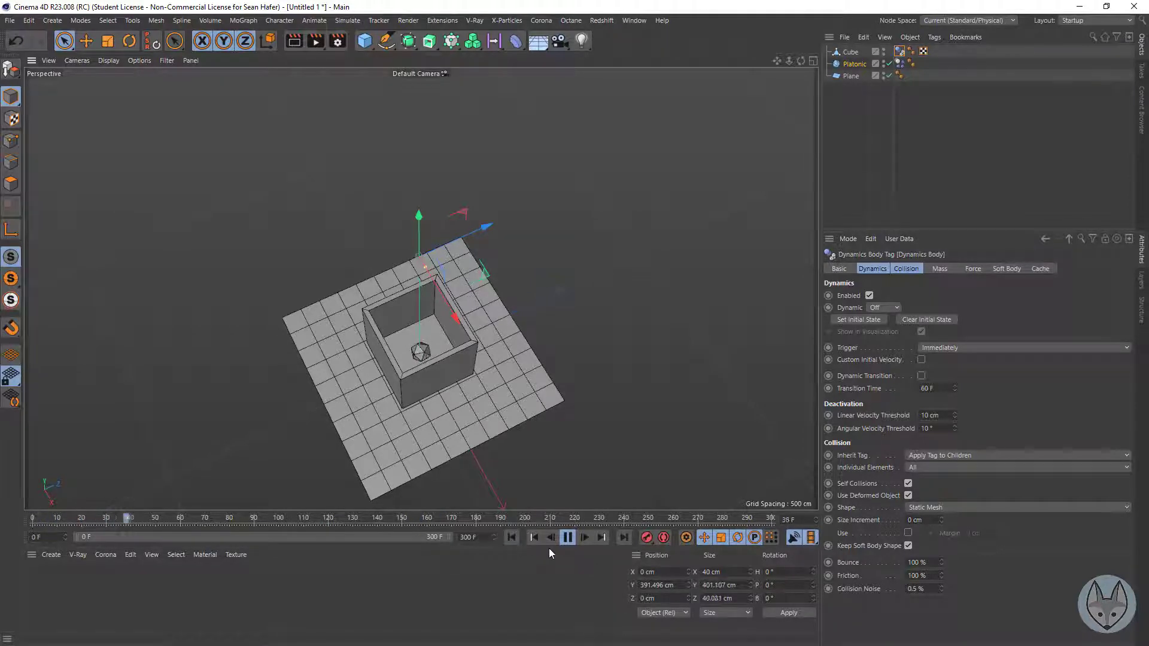
left_click(512, 539)
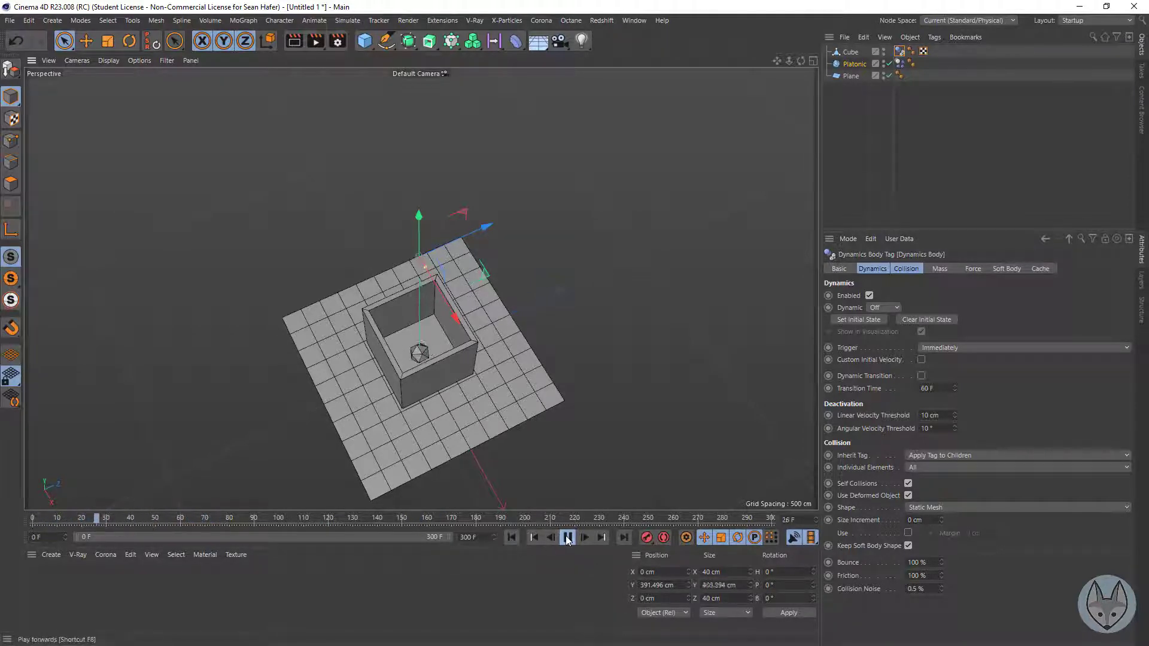
left_click(568, 539)
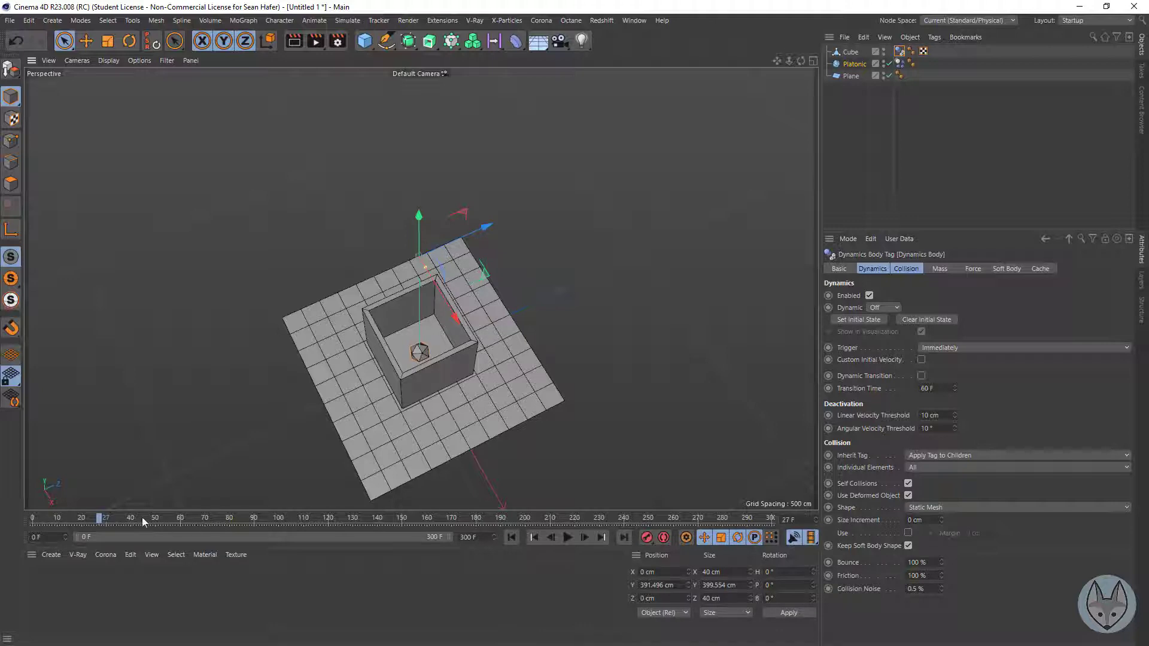
left_click_drag(100, 522, 33, 523)
Add a particle Emitter and raise it to a Y position of about 360 cm above the cube.
mouse_move(795, 59)
left_mouse_down()
mouse_move(797, 86)
mouse_move(801, 66)
left_mouse_up()
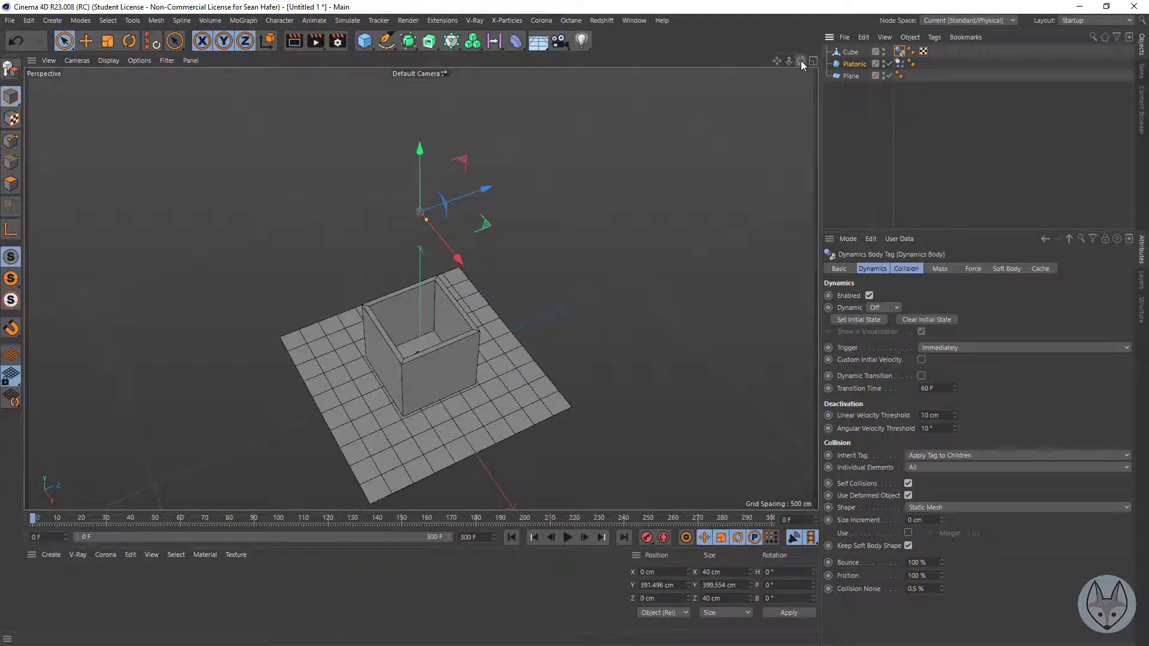
mouse_move(801, 60)
left_mouse_down()
mouse_move(802, 47)
mouse_move(807, 75)
mouse_move(815, 64)
left_mouse_up()
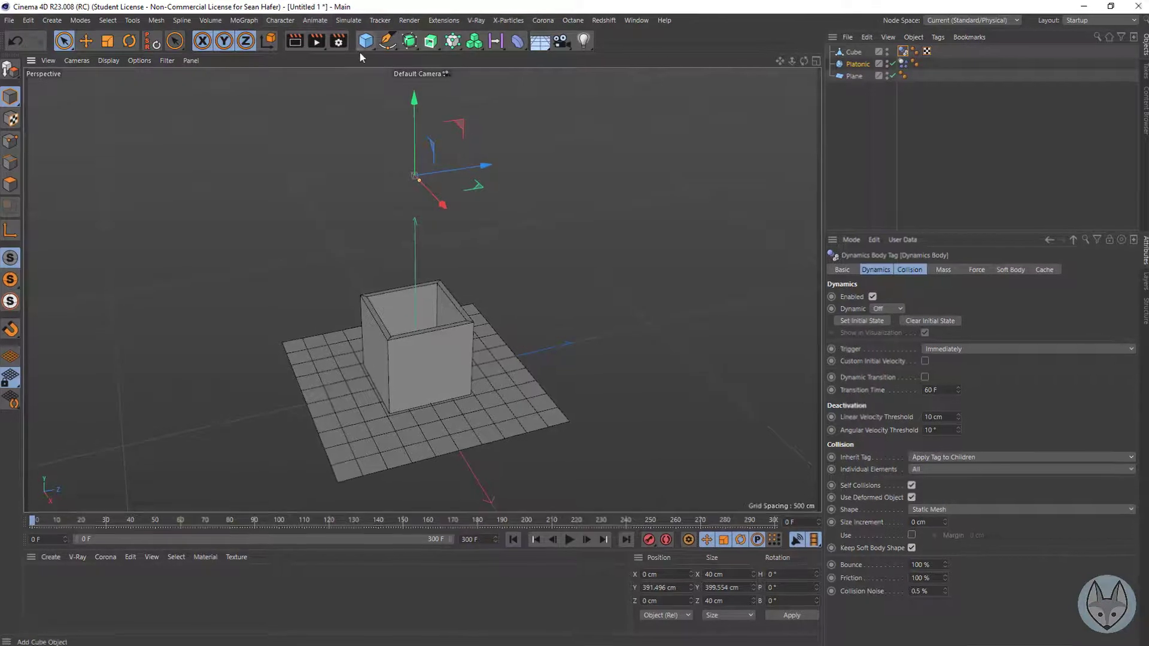
left_click(416, 15)
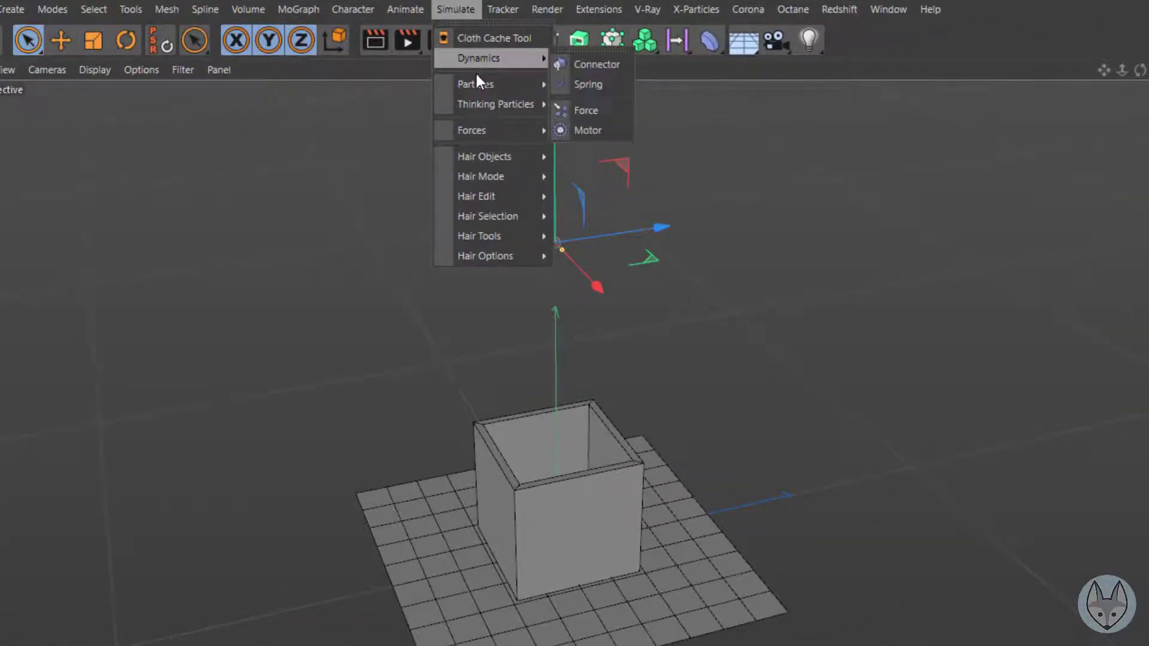
mouse_move(476, 85)
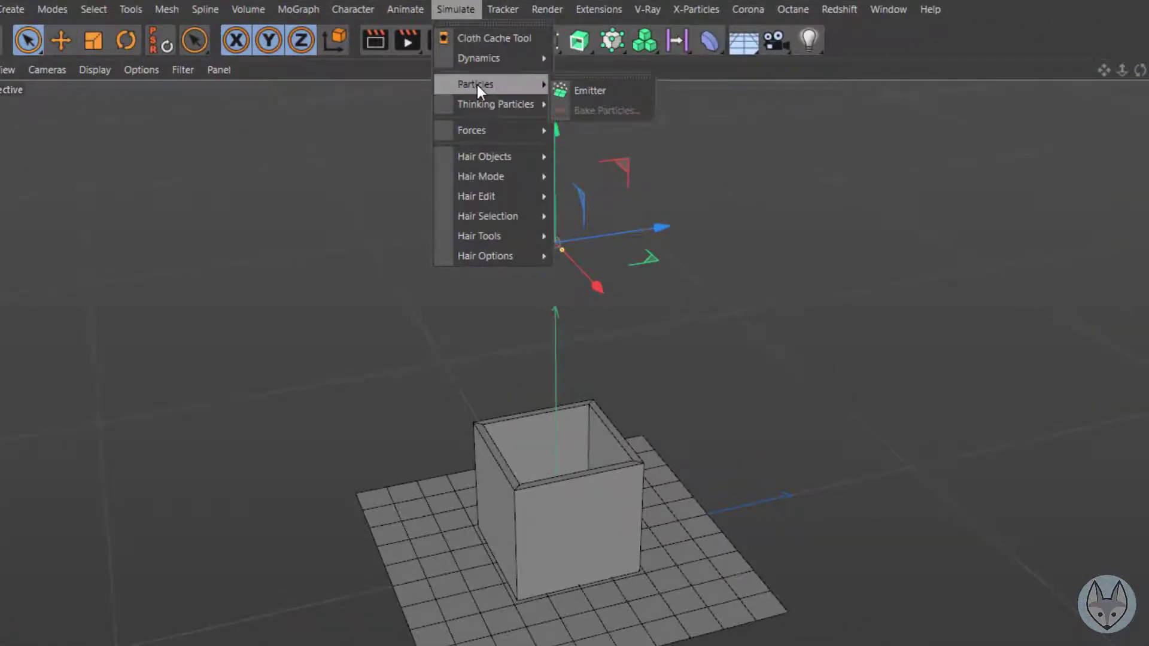
left_click(580, 87)
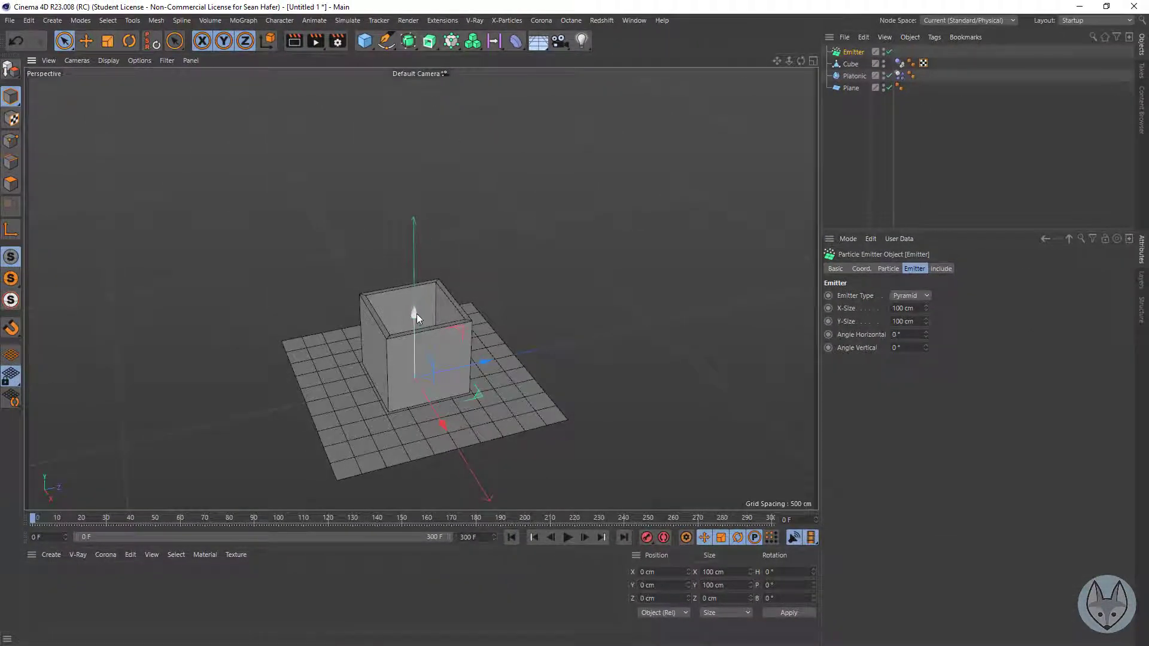
left_click_drag(417, 313, 413, 119)
Play the animation to check in which direction the emitter sends its particles, and pause it.
left_click_drag(799, 61, 777, 87)
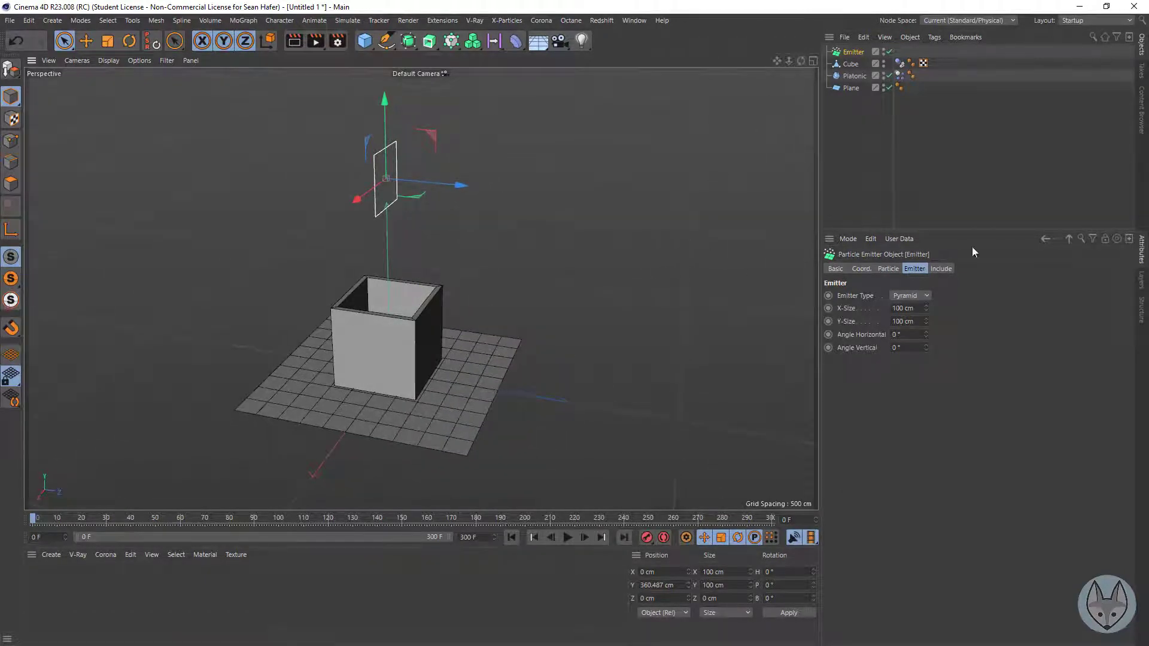
left_click(568, 537)
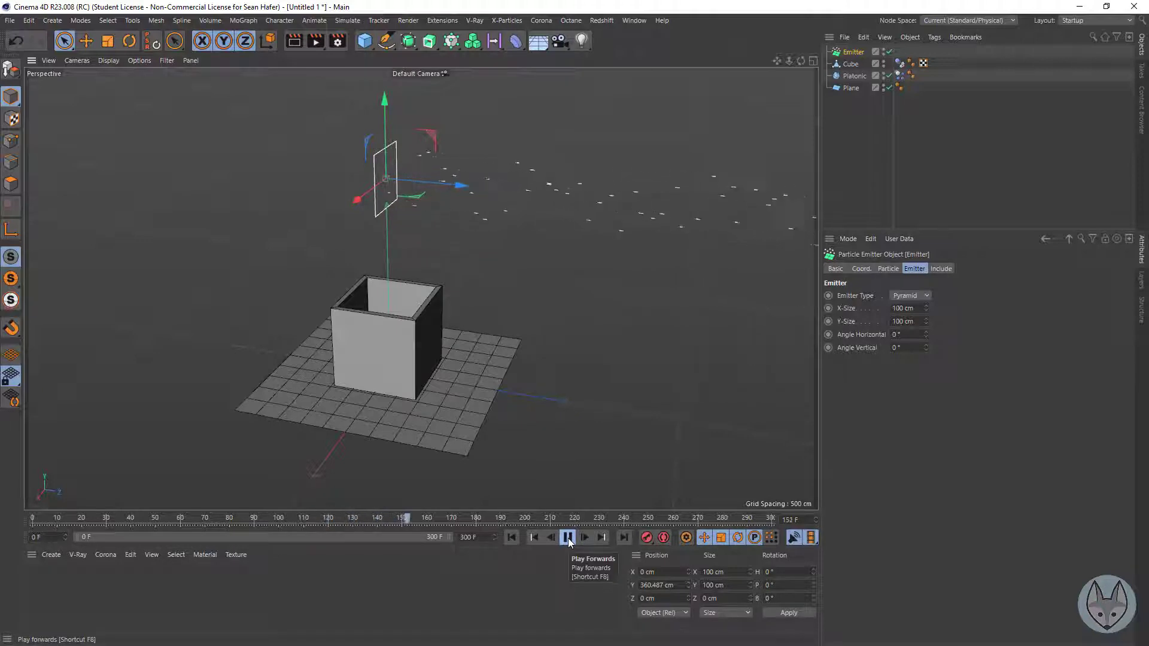
left_click(568, 539)
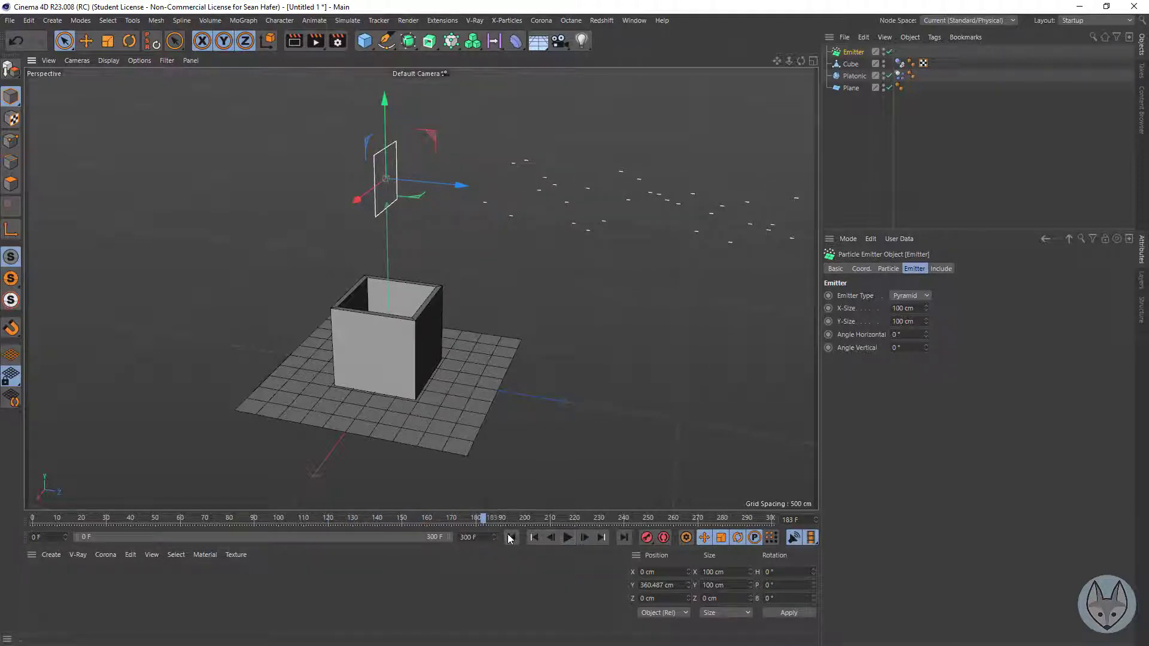
Replay the emitter animation from frame 0, pause it, and render the view to check whether the particles appear.
left_click(512, 538)
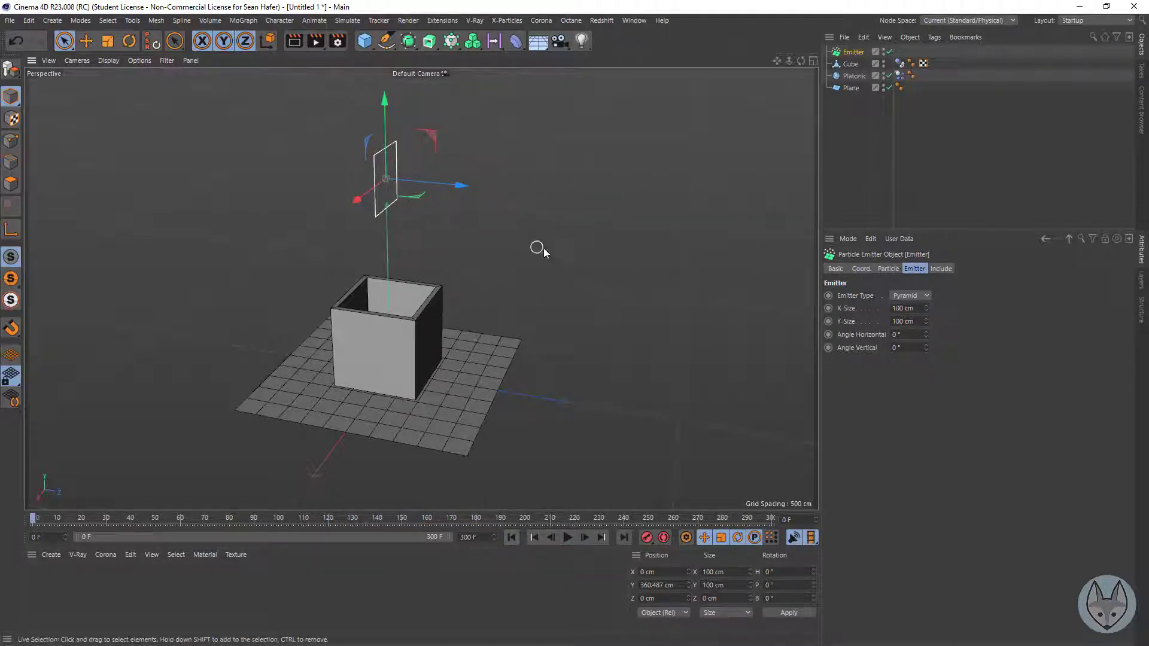
left_click(570, 540)
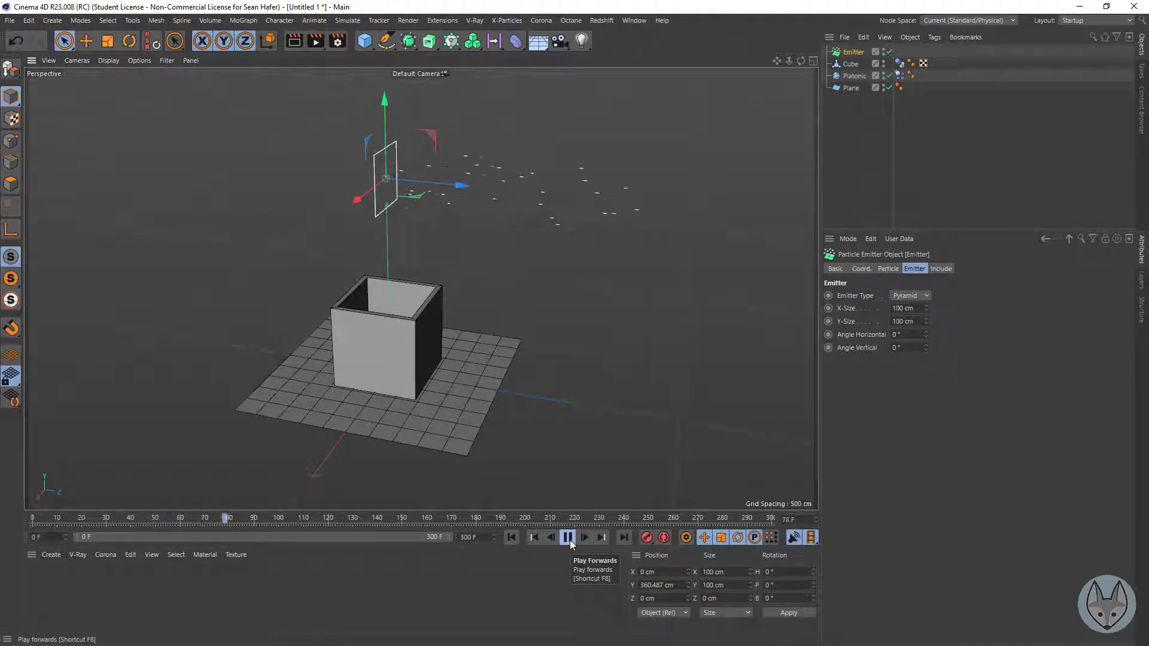
left_click(570, 540)
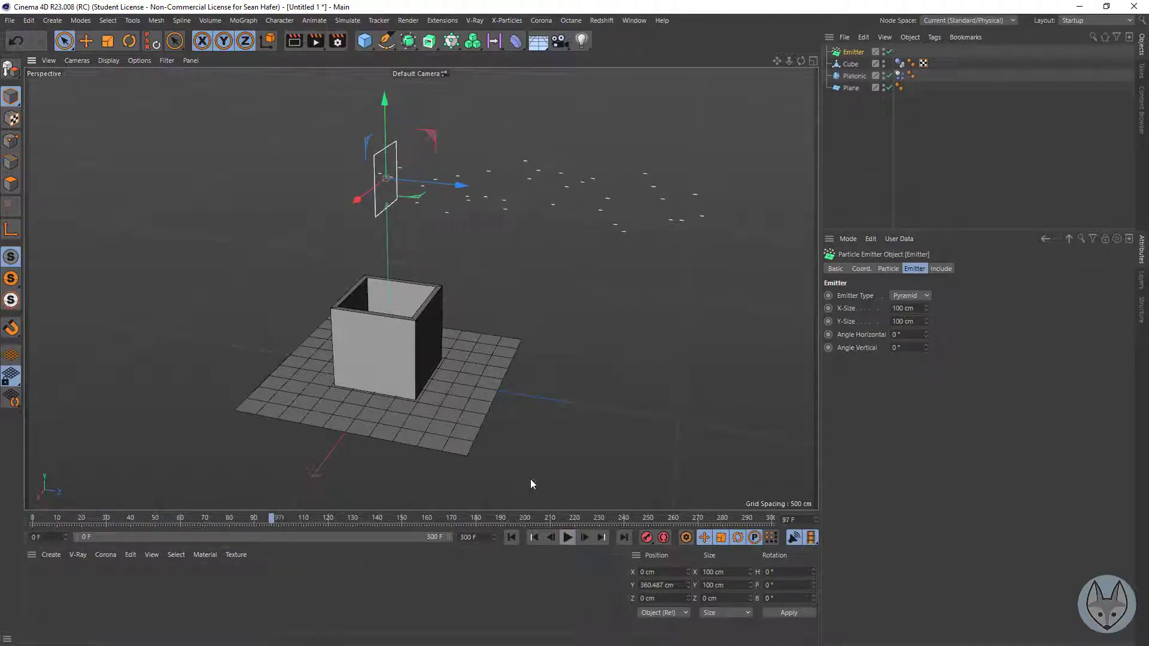
left_click(292, 43)
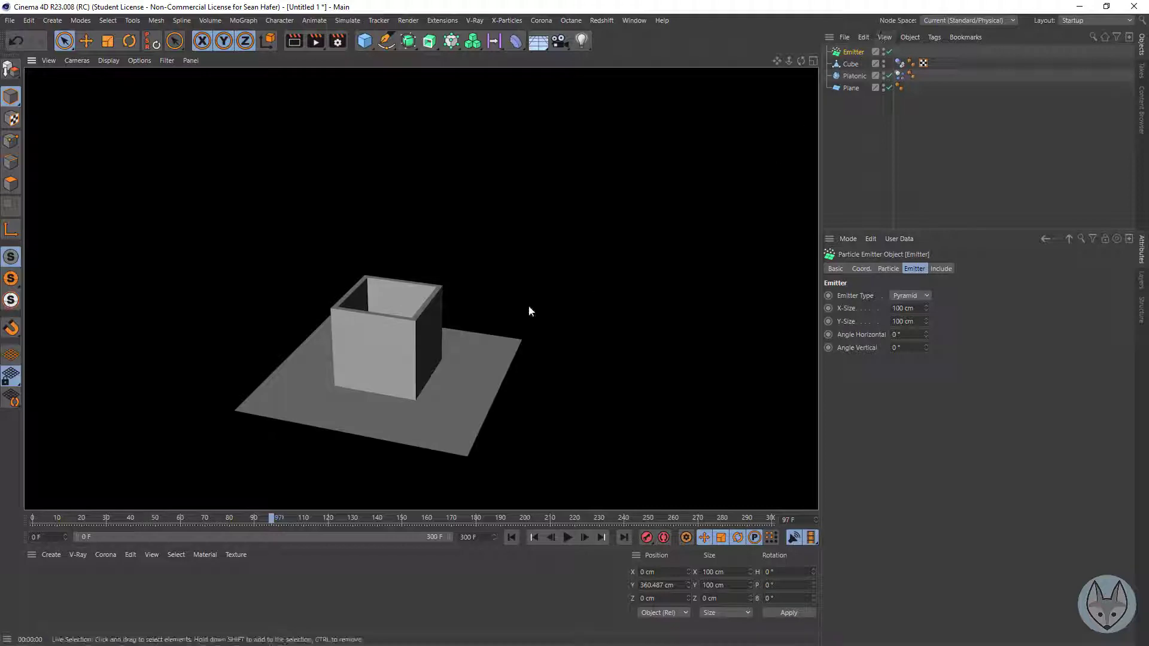
Make the Platonic a child of the Emitter and play the animation from frame 0 to check the emission.
left_click(853, 76)
left_click_drag(852, 77, 852, 53)
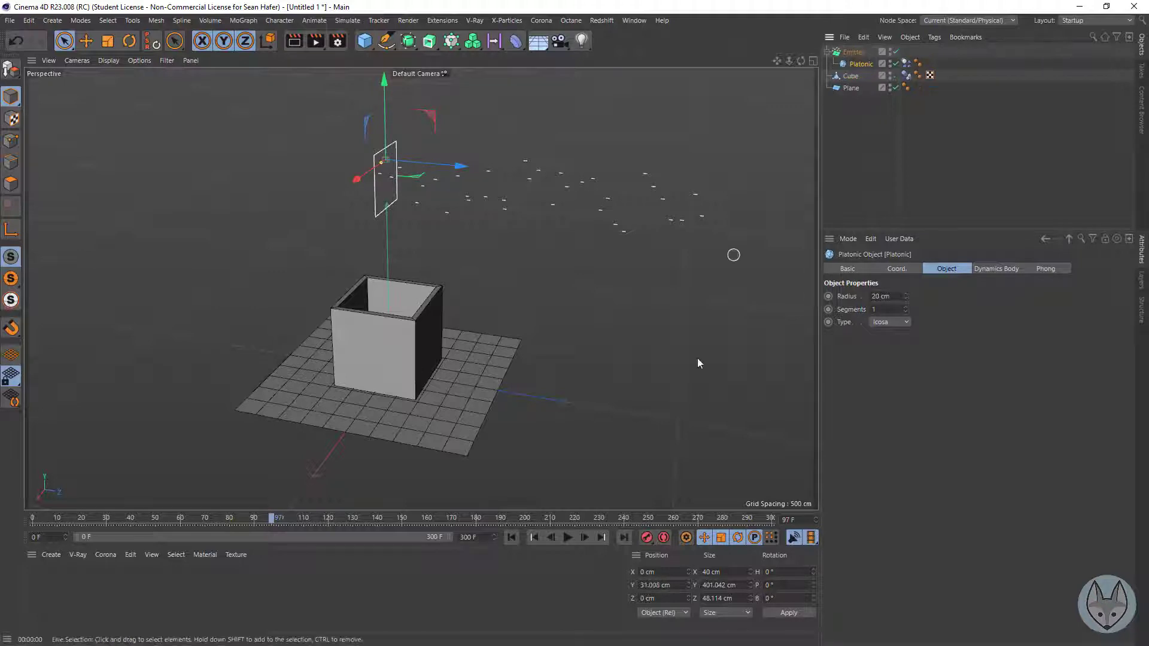
left_click(514, 540)
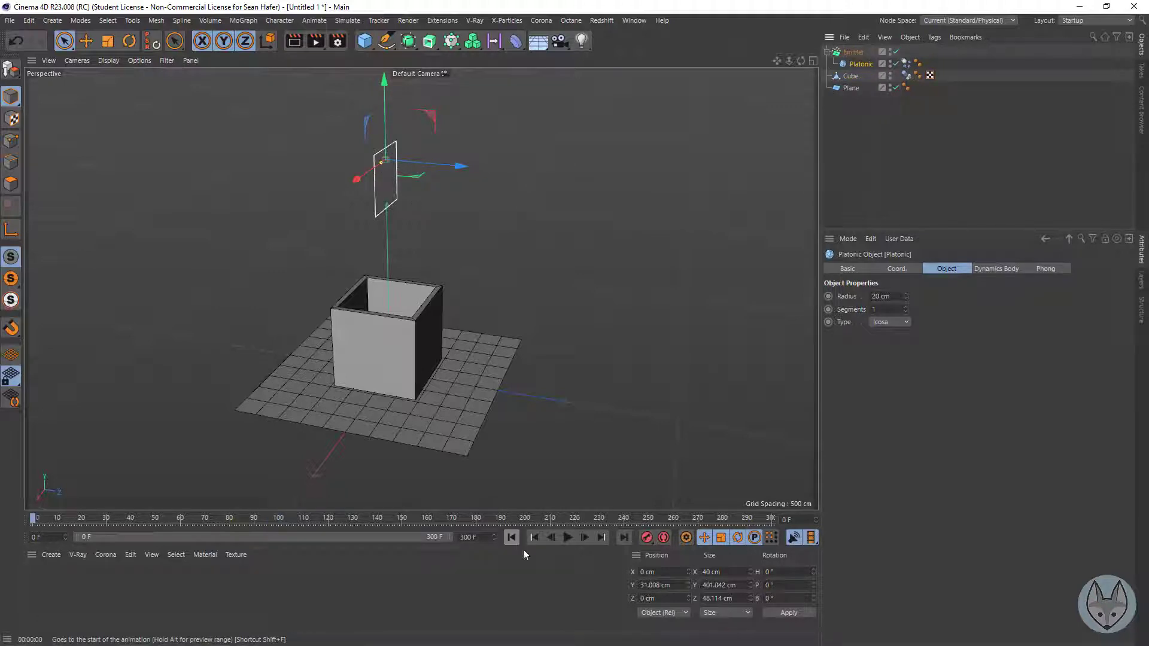
left_click(567, 538)
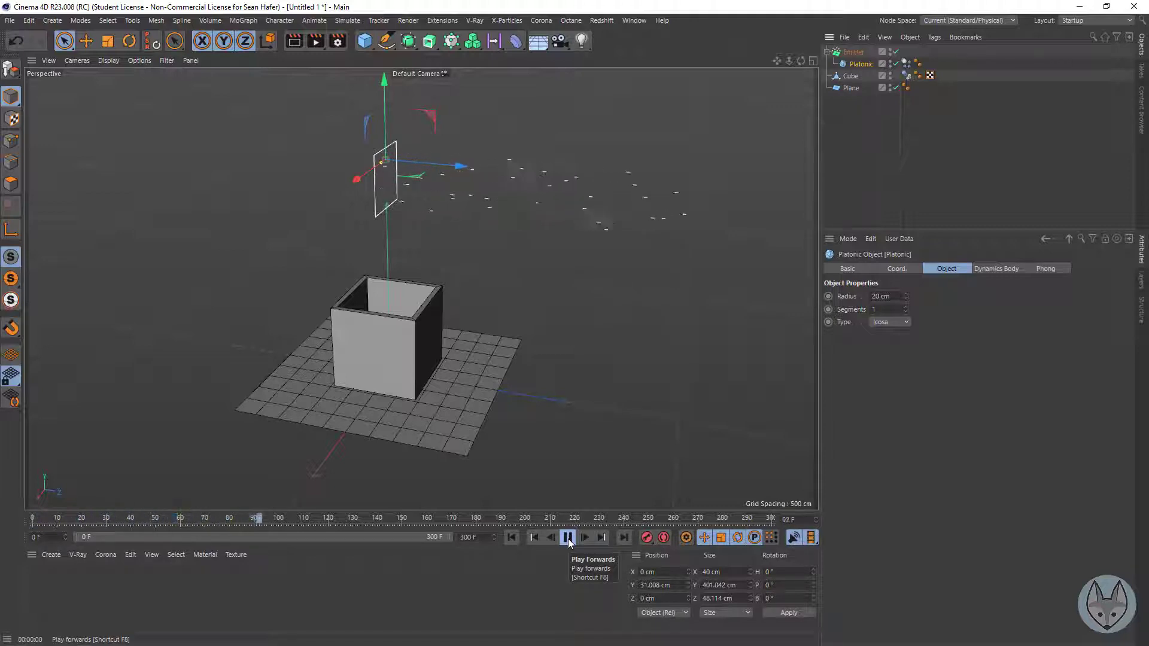
left_click(568, 538)
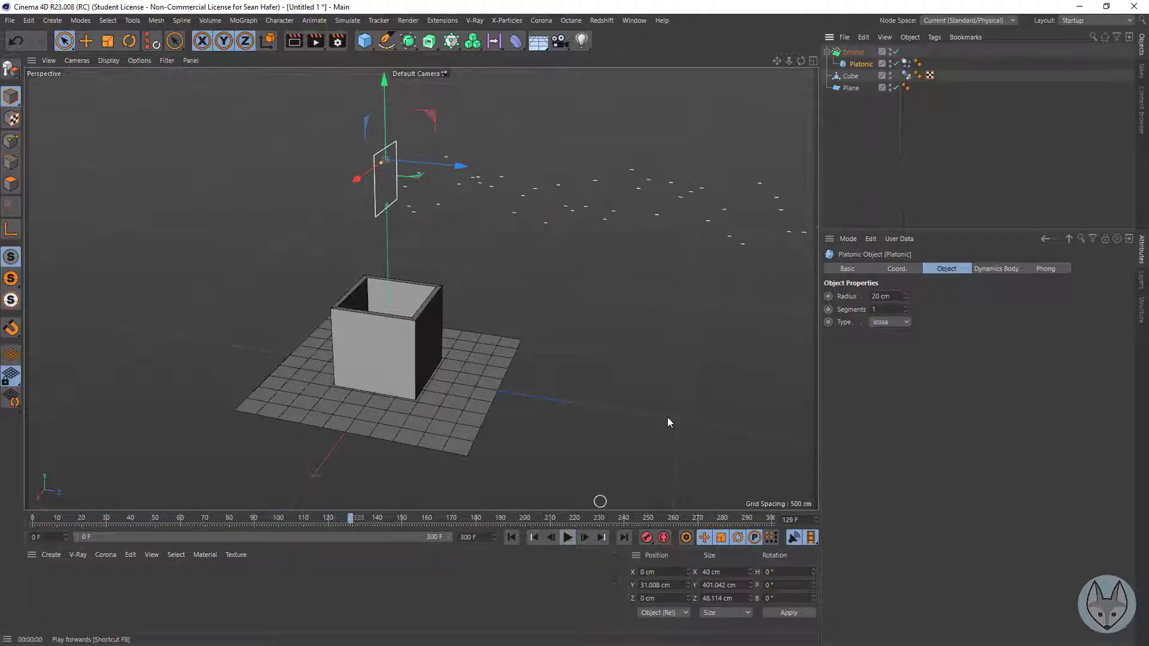
Enable Show Objects in the Emitter's particle settings.
left_click(856, 54)
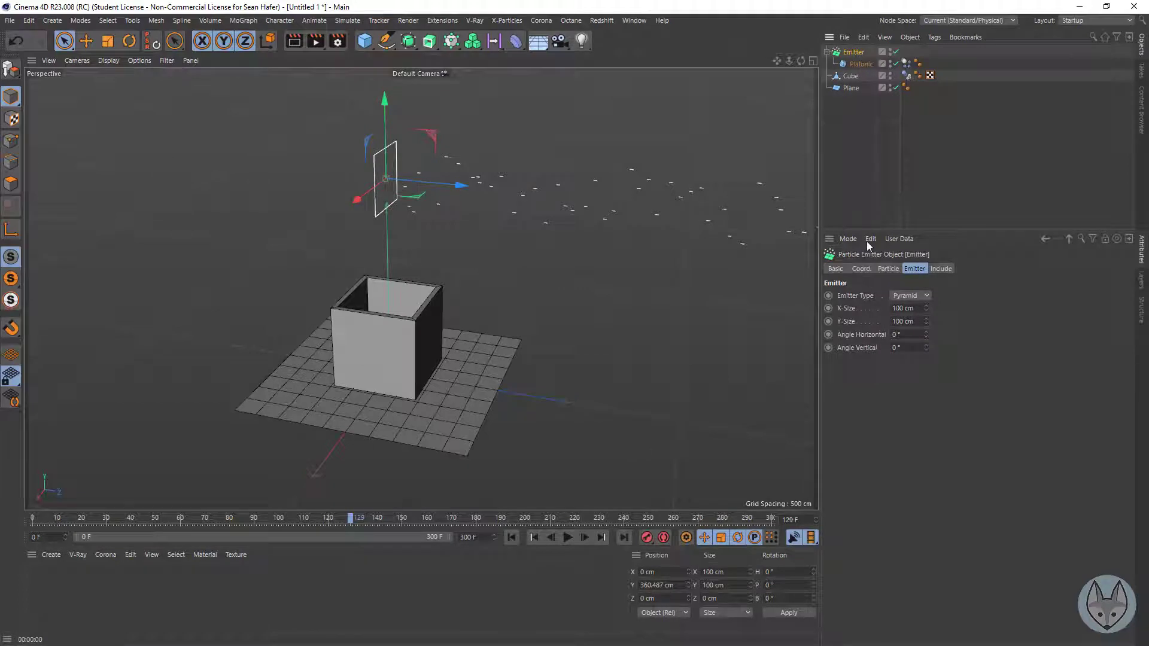
left_click(889, 269)
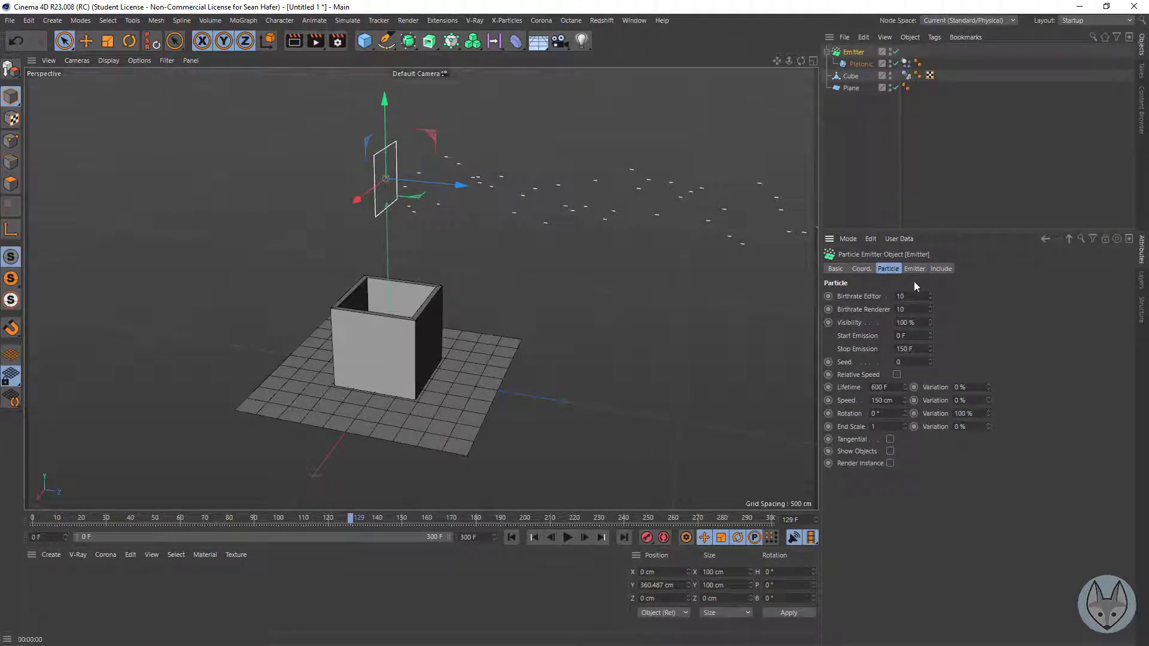
left_click(890, 452)
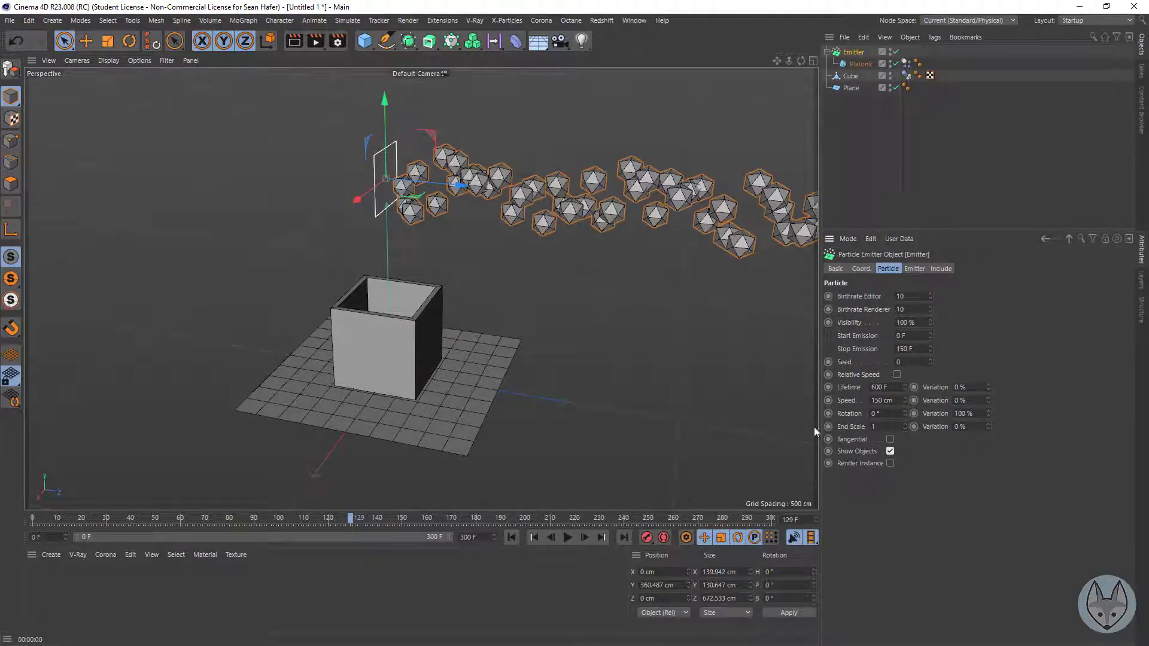
Play the simulation from frame 0 to check how the emitted platonics fall, and stop and rewind it.
left_click(512, 538)
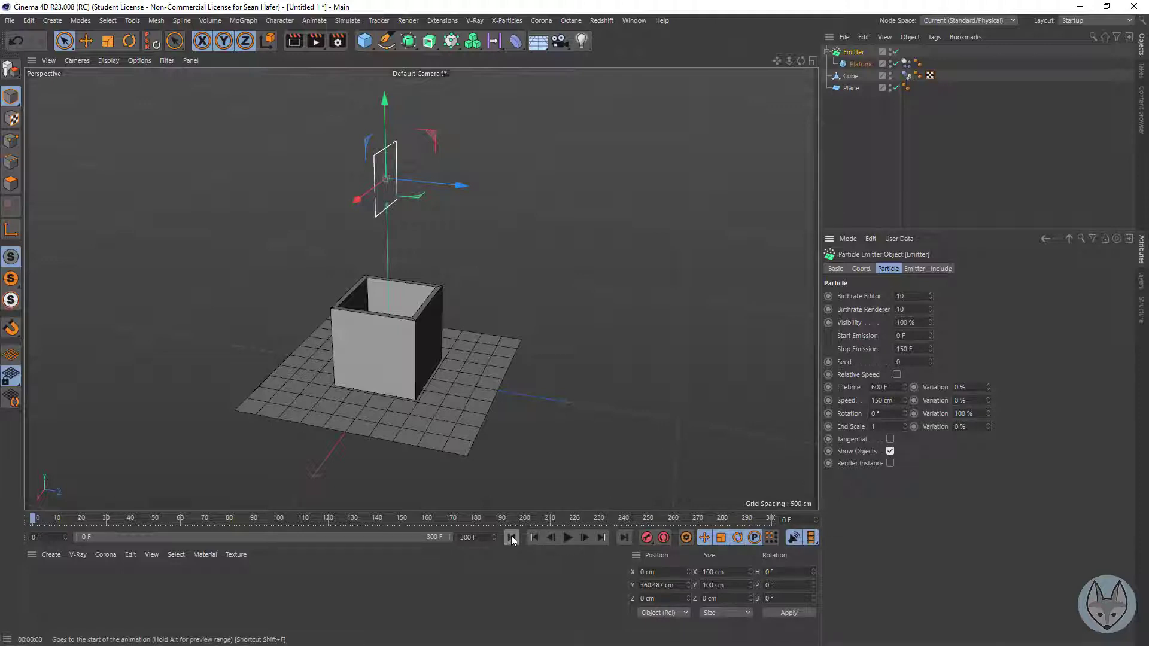
left_click(567, 537)
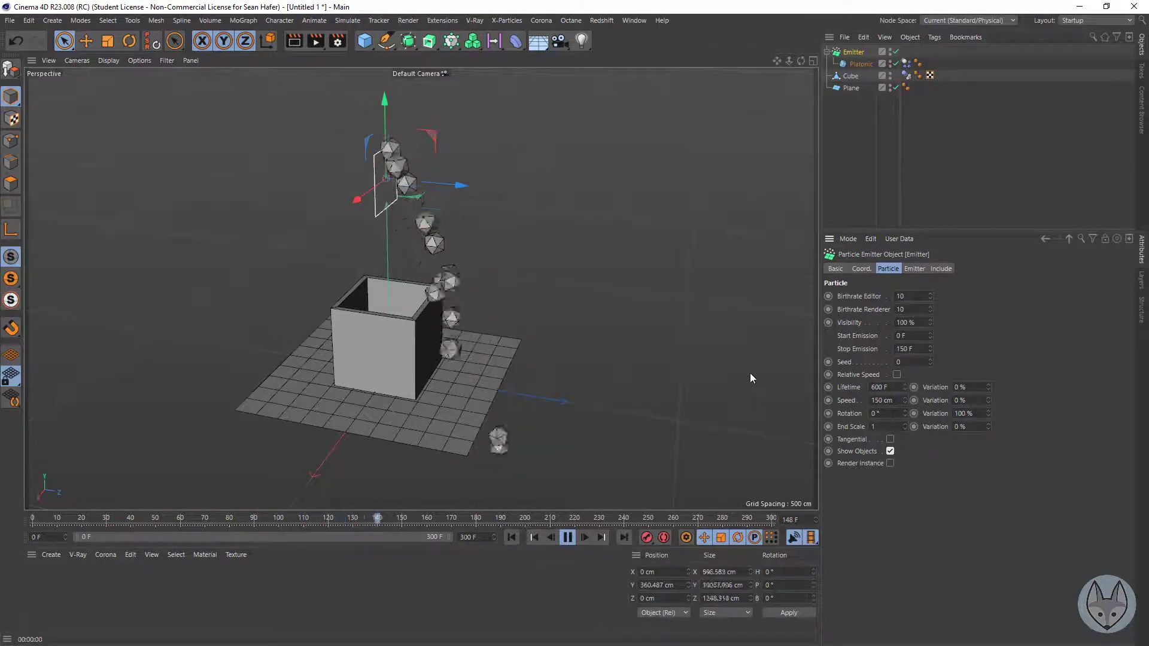
left_click(564, 538)
left_click(507, 537)
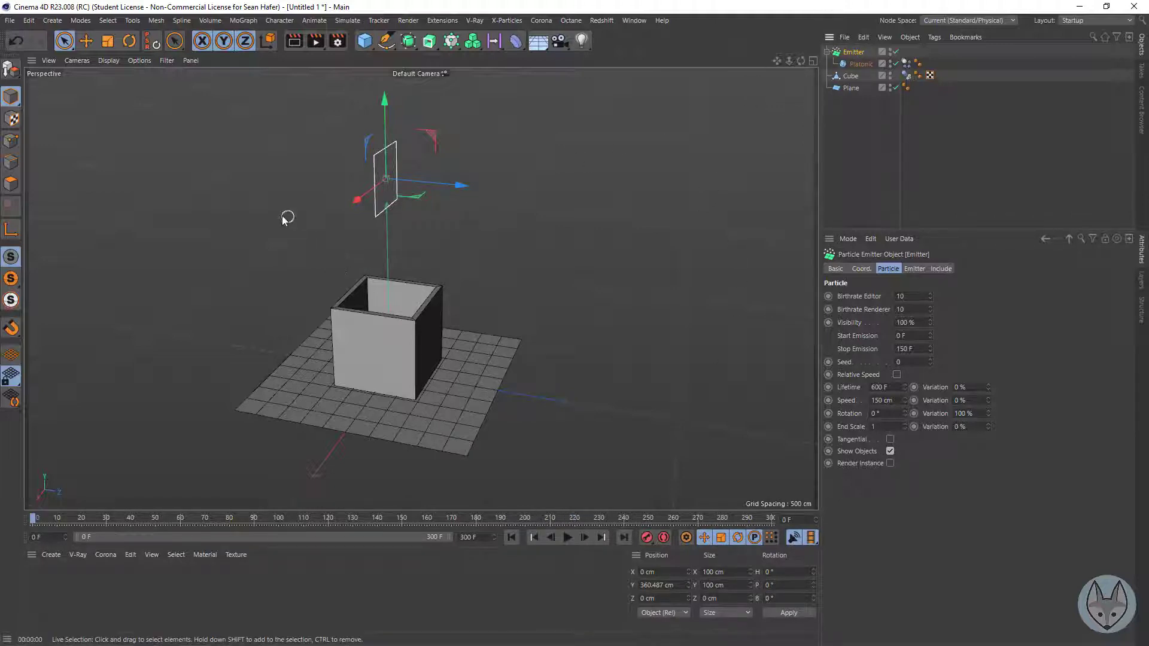
Rotate the Emitter to a pitch of -90° so that it faces down into the cube.
key("r")
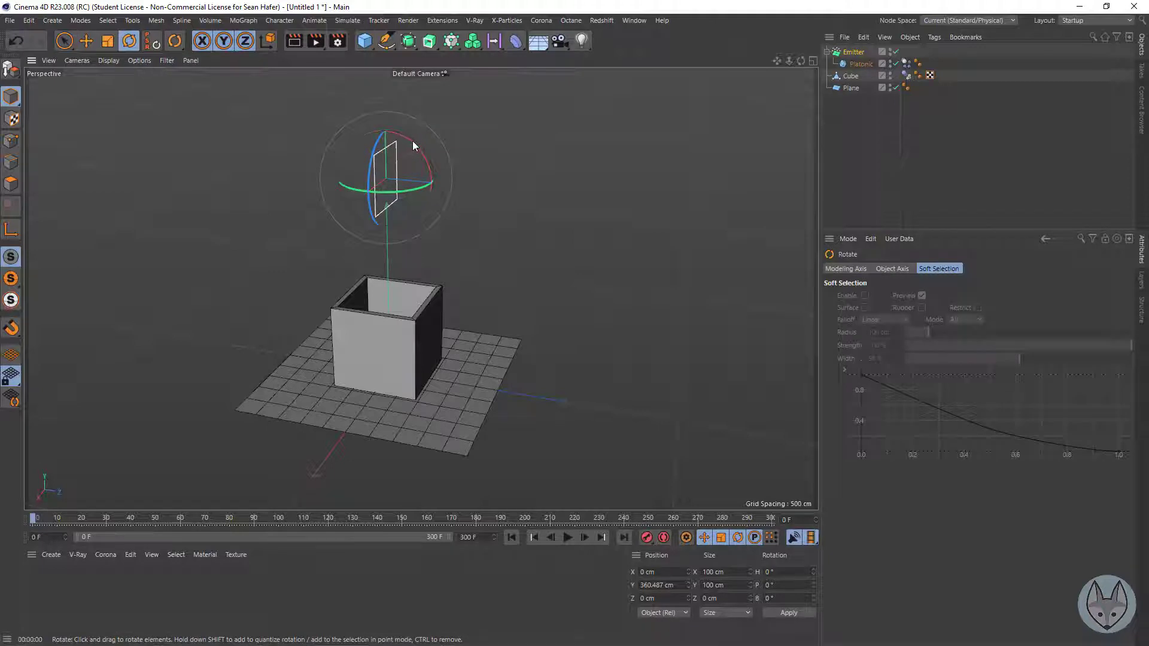
left_click_drag(413, 144, 457, 239)
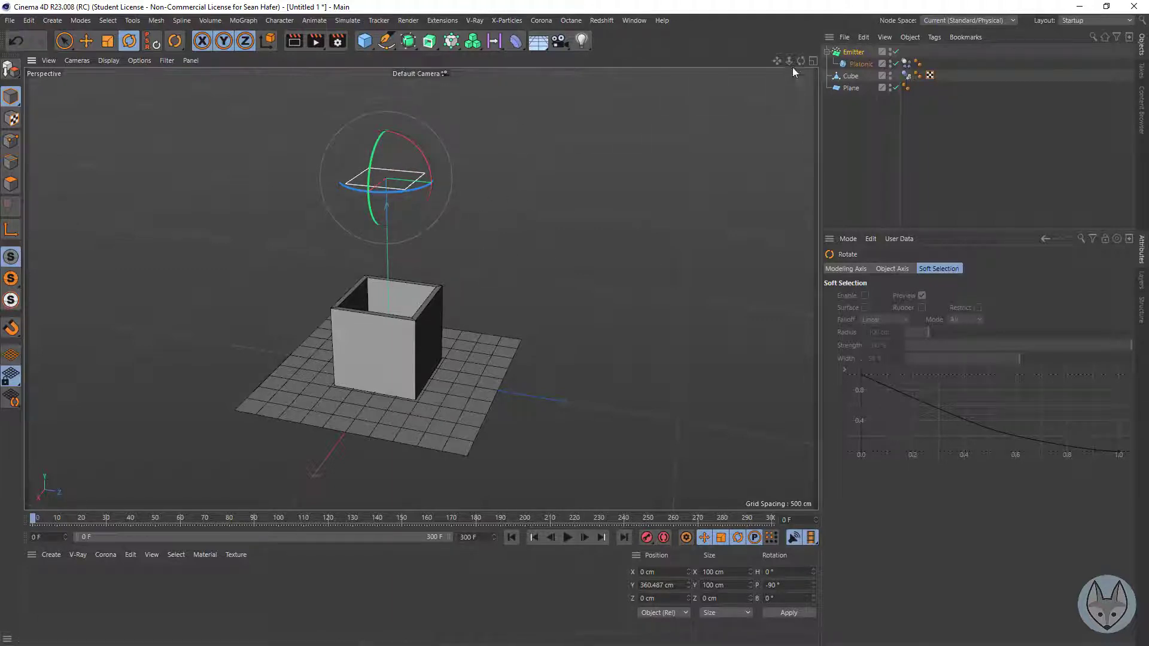
Compare the Emitter with the cube's opening in the top view and set its X-Size and Y-Size to 75 cm.
left_click(846, 51)
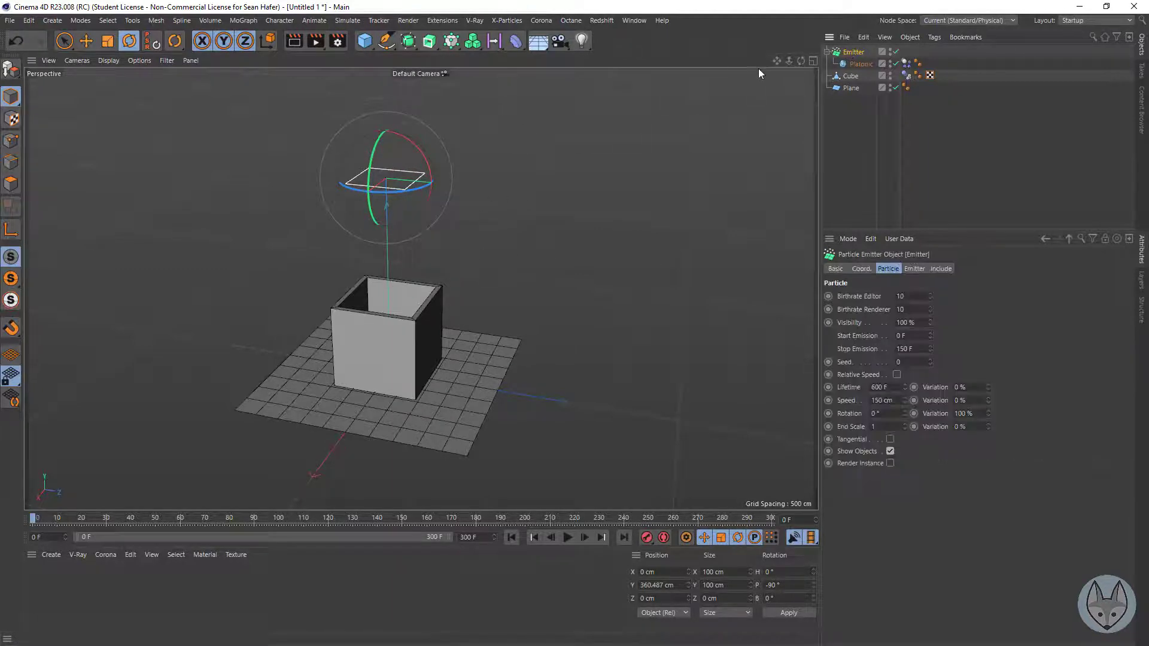
left_click(815, 59)
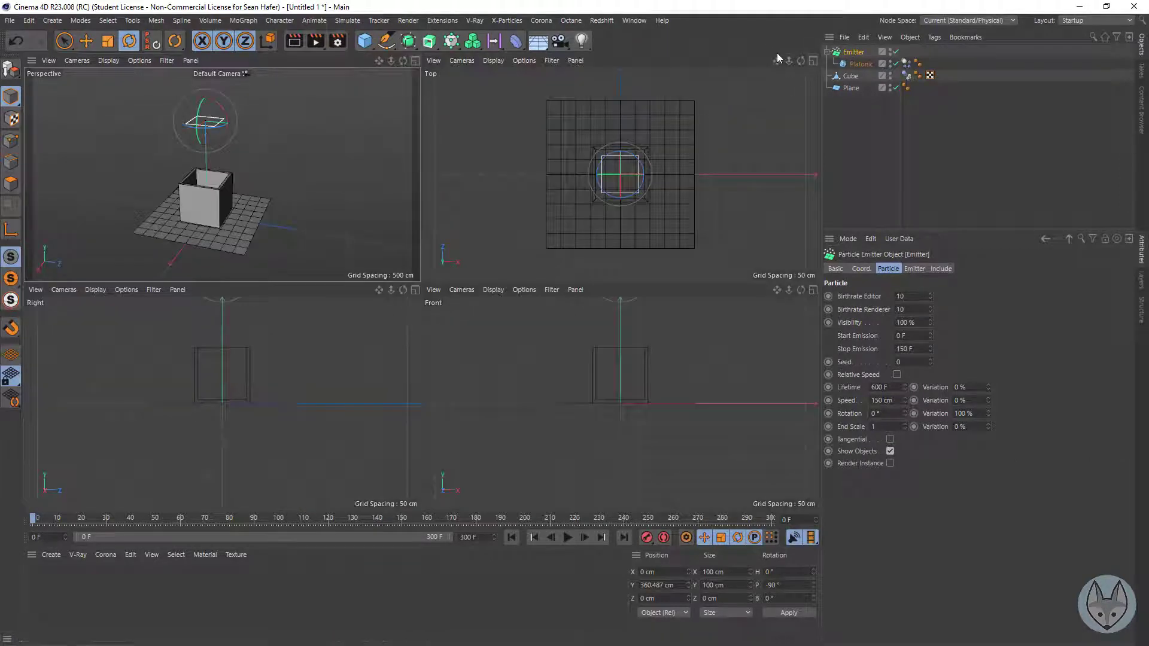
mouse_move(777, 59)
right_mouse_down()
mouse_move(826, 60)
mouse_move(757, 59)
right_mouse_up()
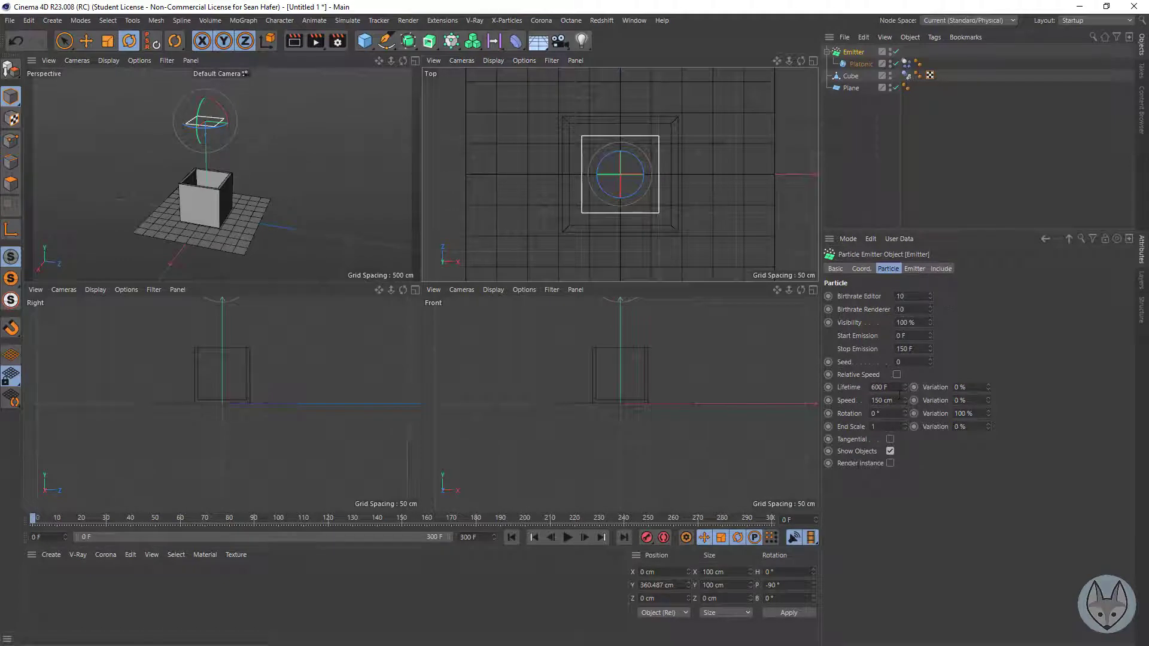
left_click(916, 268)
left_click(911, 309)
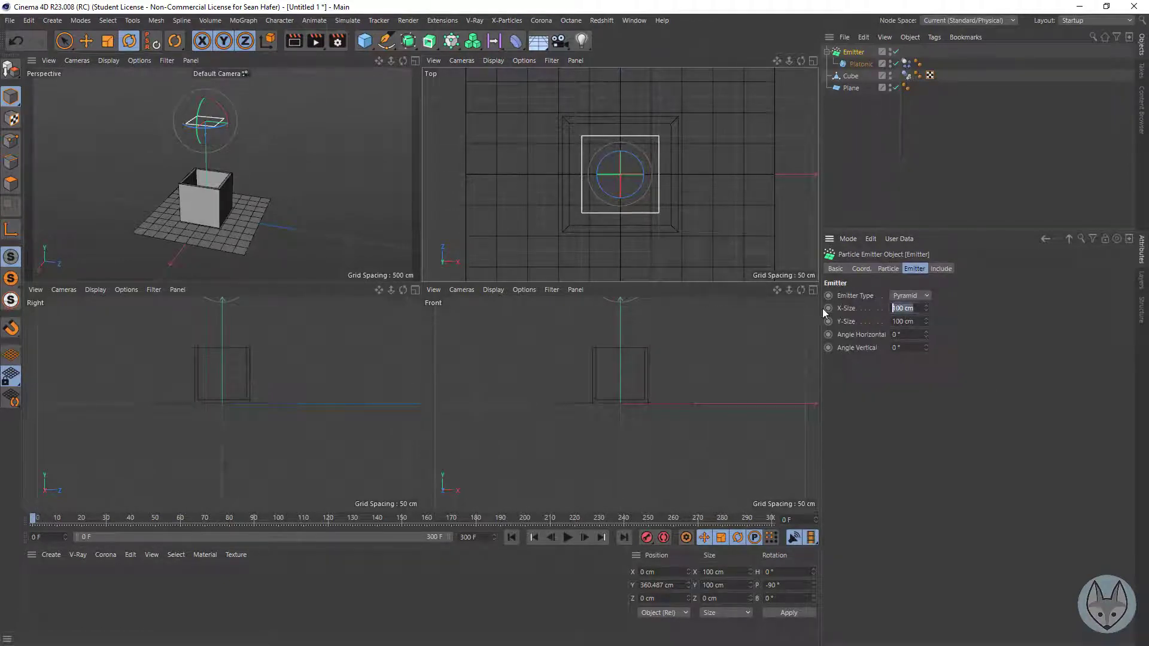
type("75")
key("Tab")
type("7")
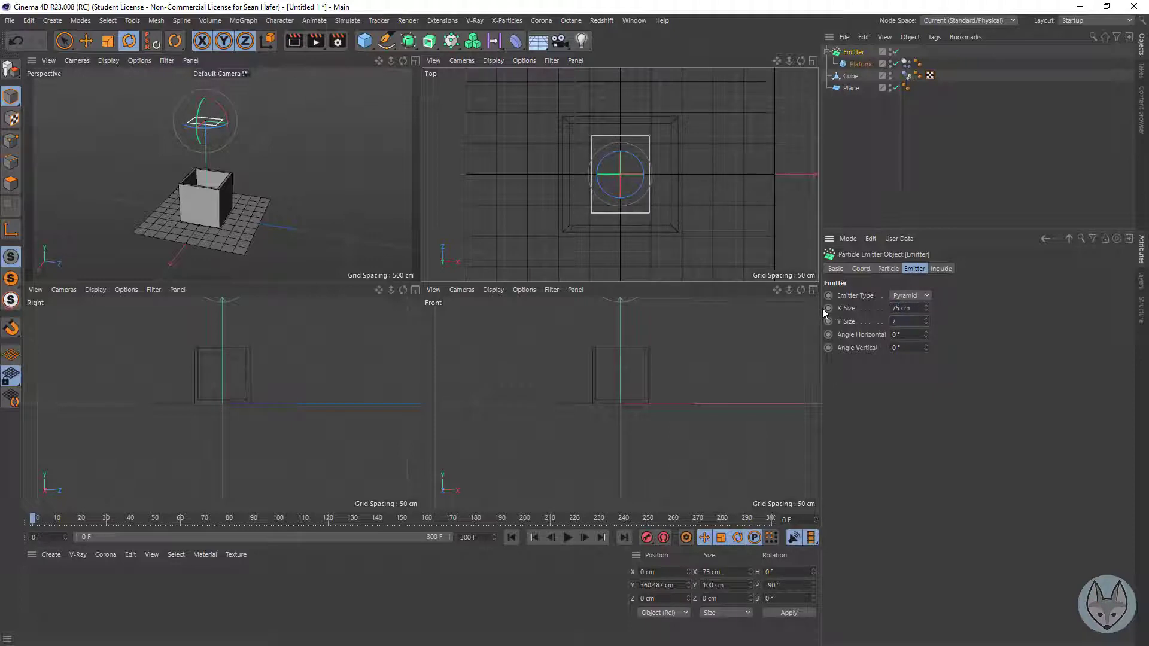
key("Tab")
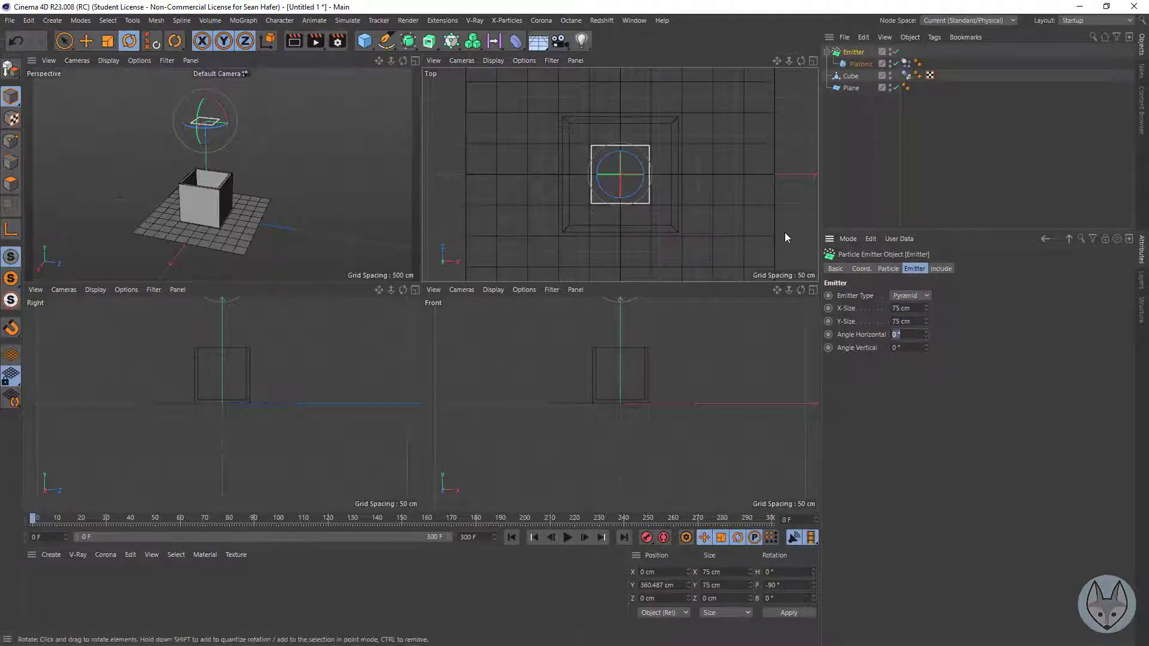
type("e")
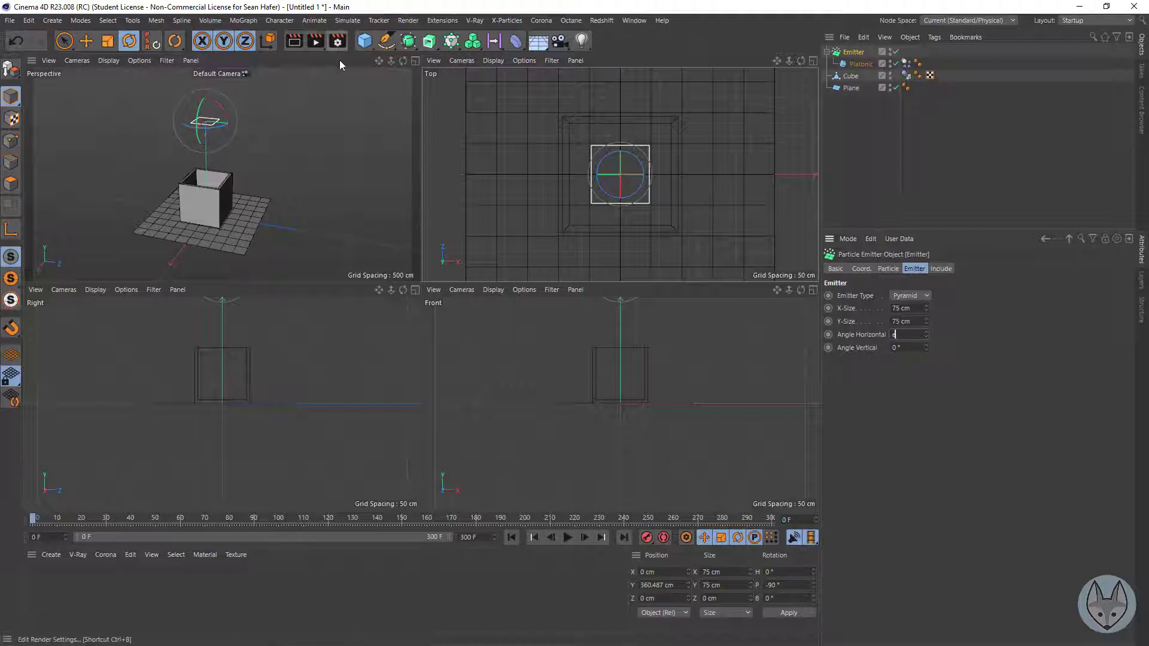
Play the simulation with a closer view of the cube to check how it fills with platonics, and return to frame 0.
left_click_drag(378, 60, 392, 74)
right_click_drag(378, 61, 392, 60)
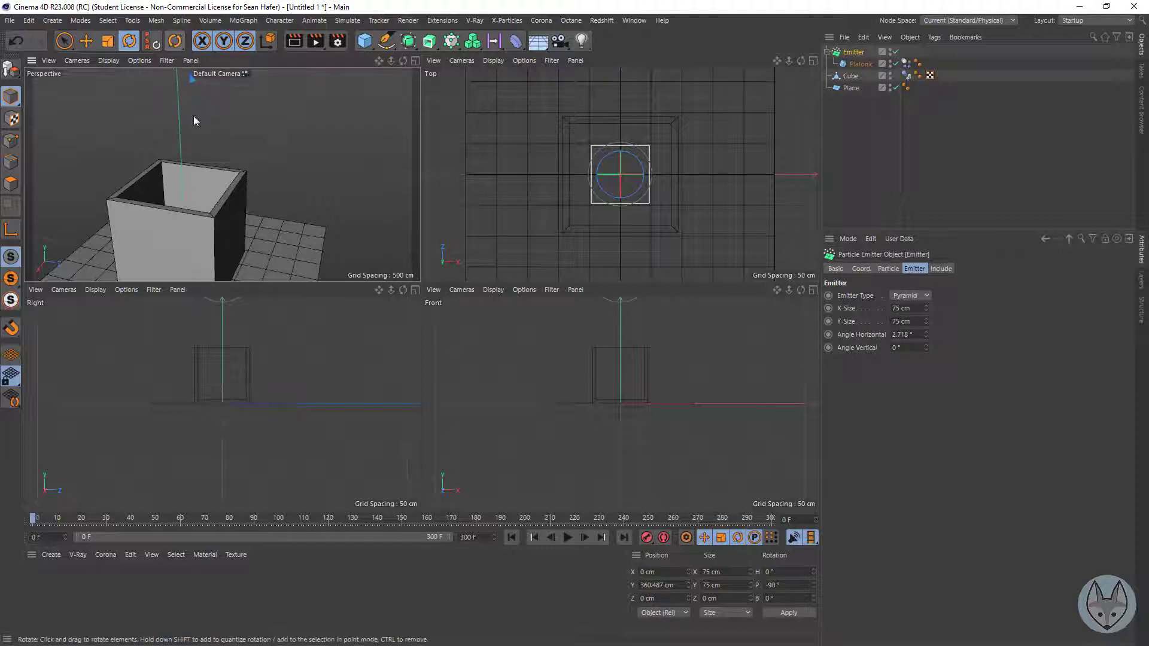
left_click(568, 537)
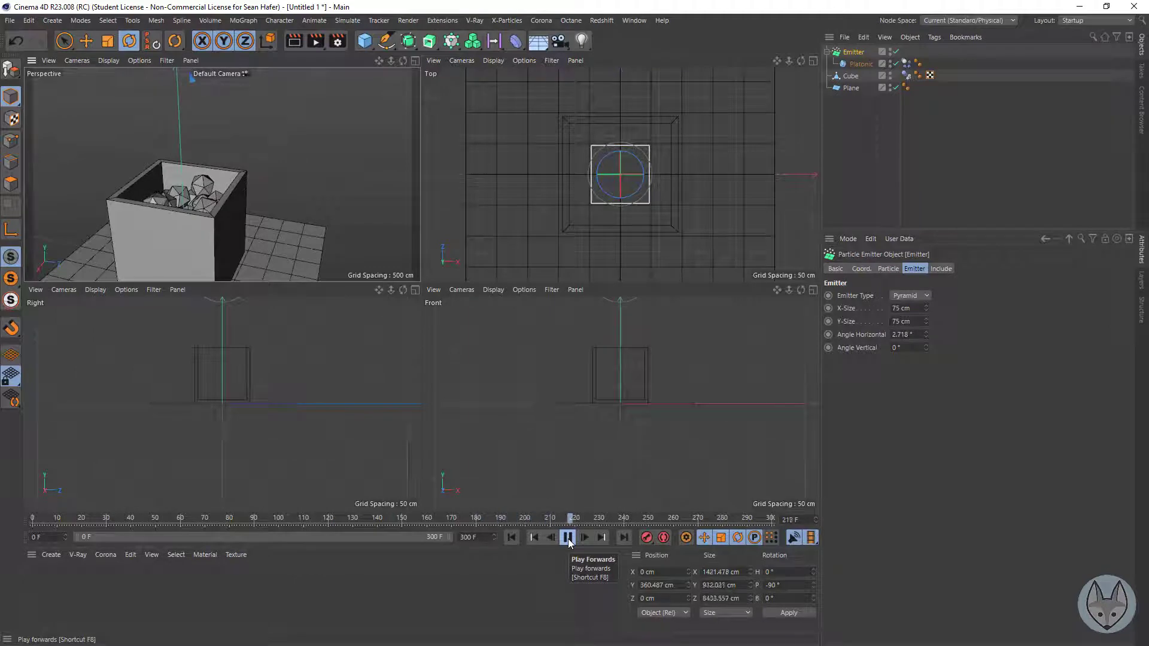
left_click(568, 538)
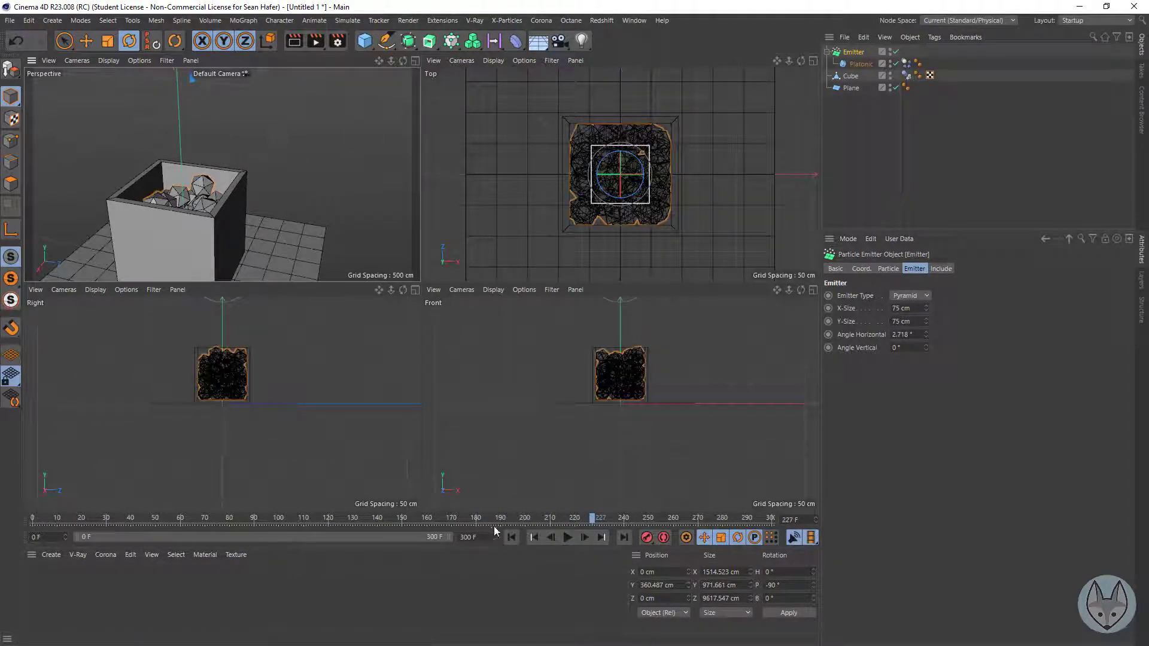
left_click_drag(584, 516, 5, 502)
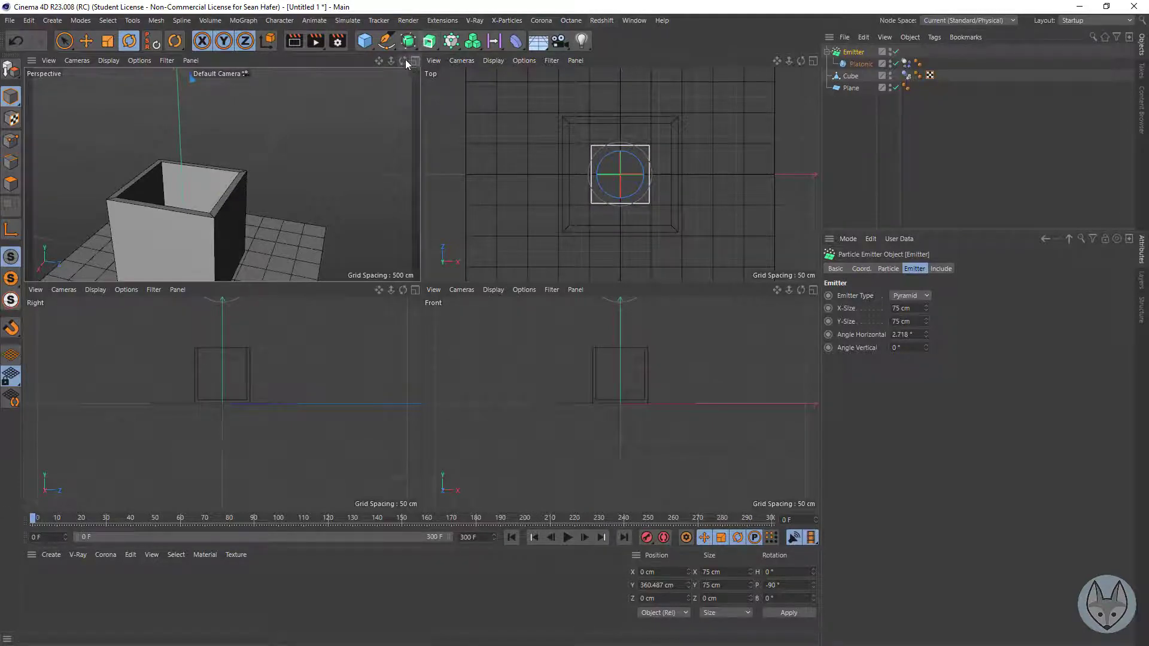
Lower the Emitter to a Y position of about 249 cm, just above the cube's opening.
left_click_drag(403, 60, 434, 75)
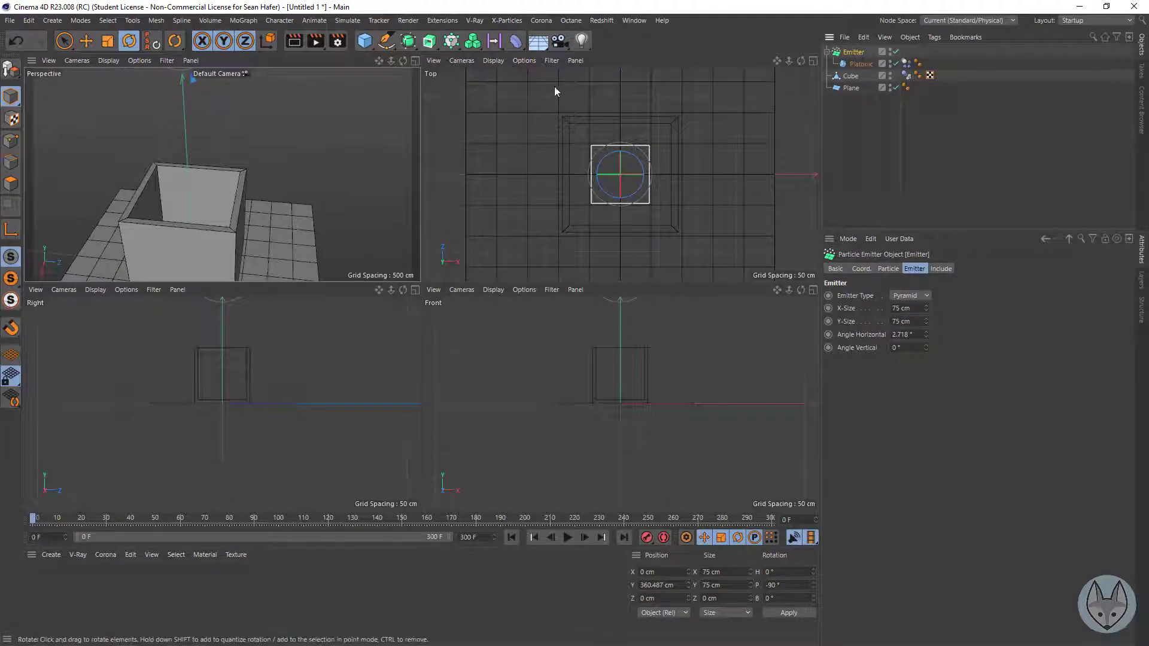
right_click_drag(377, 60, 287, 84)
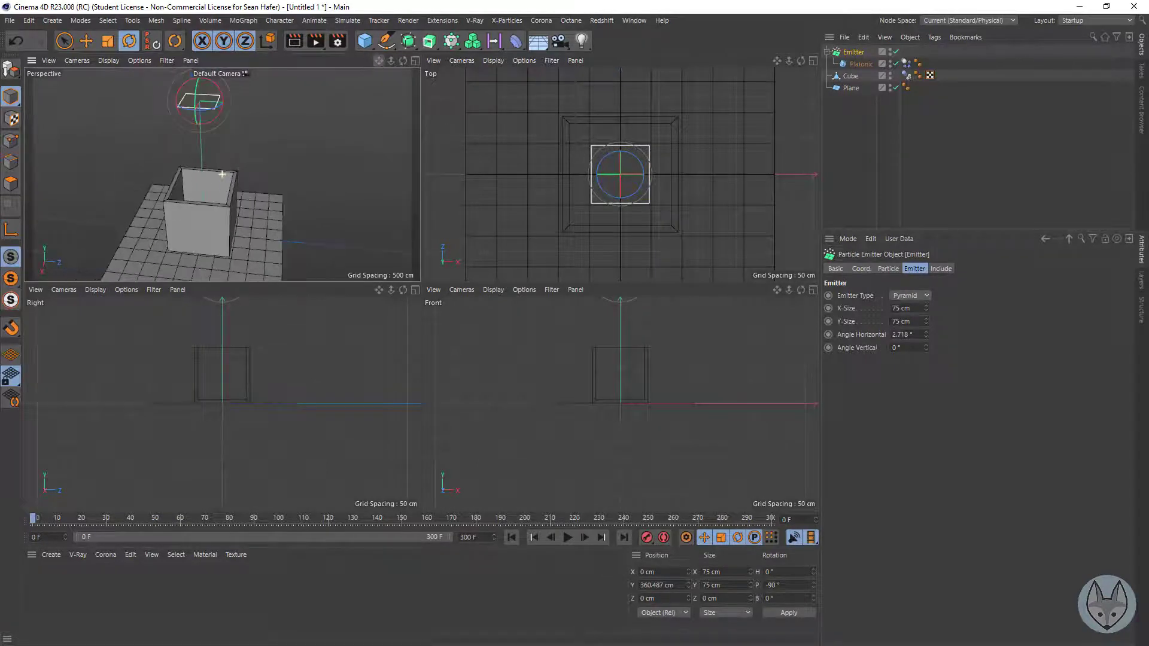
key("e")
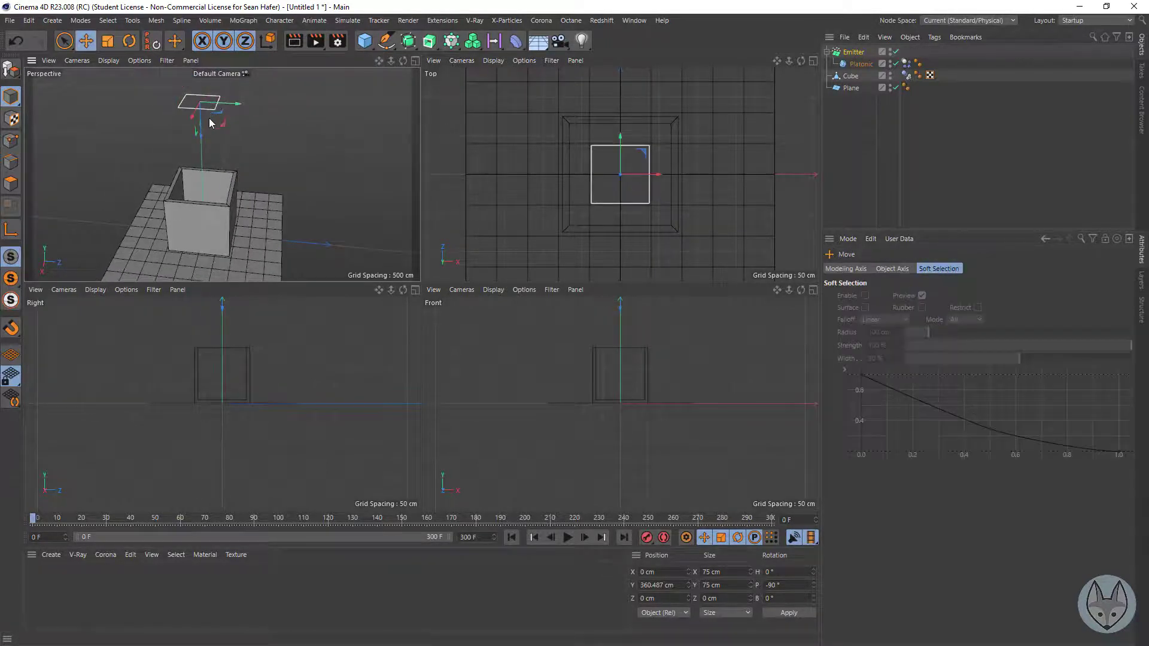
left_click_drag(202, 135, 211, 179)
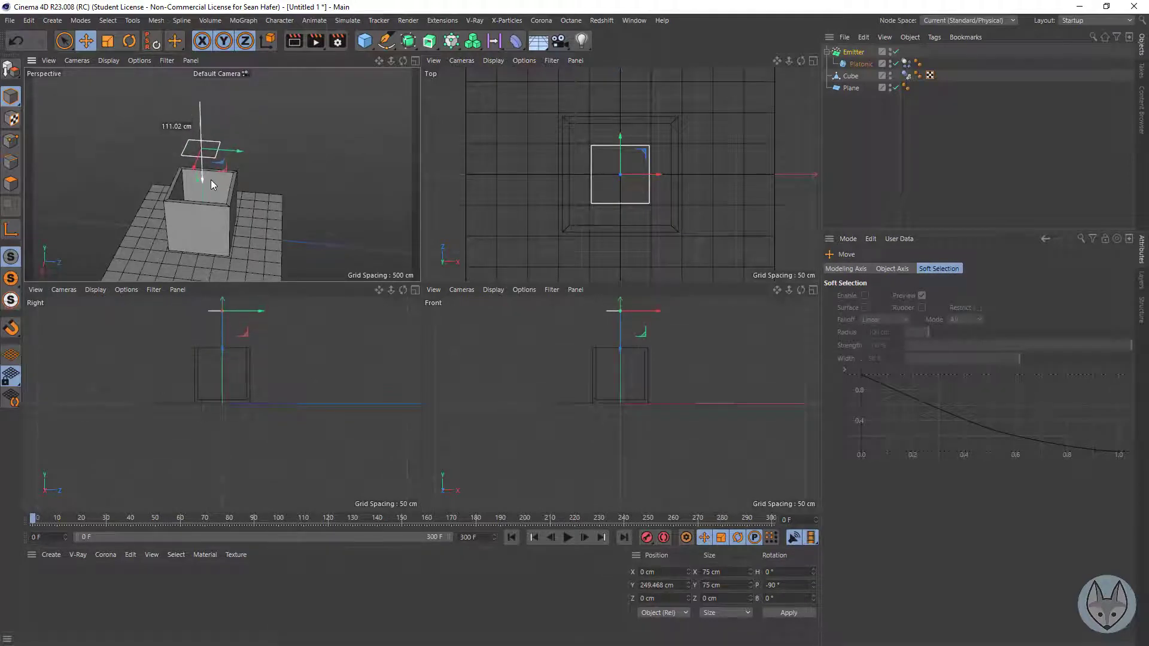
Set the Emitter's Start Emission to 10 F.
left_click(854, 55)
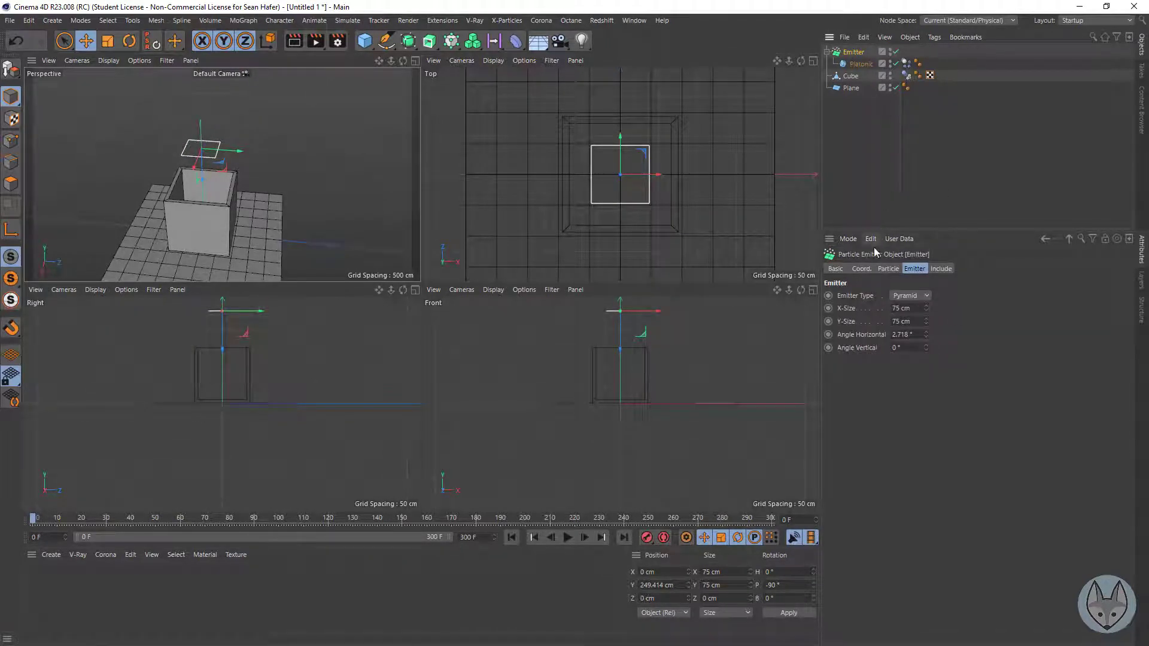
left_click(889, 269)
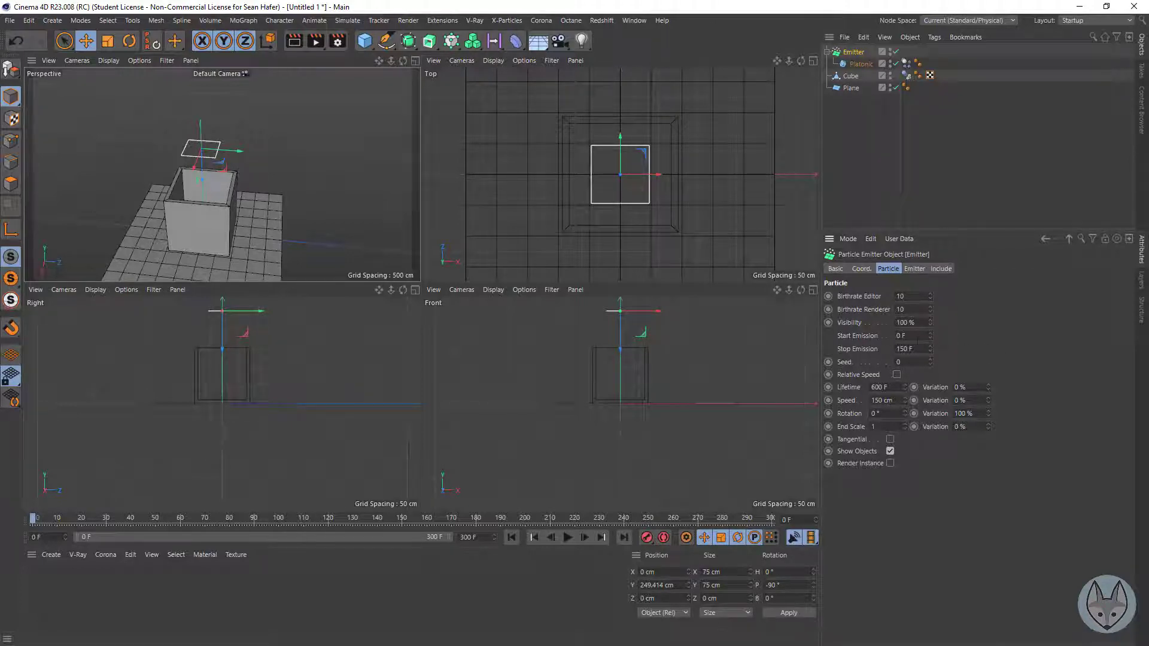
type("10")
key("Return")
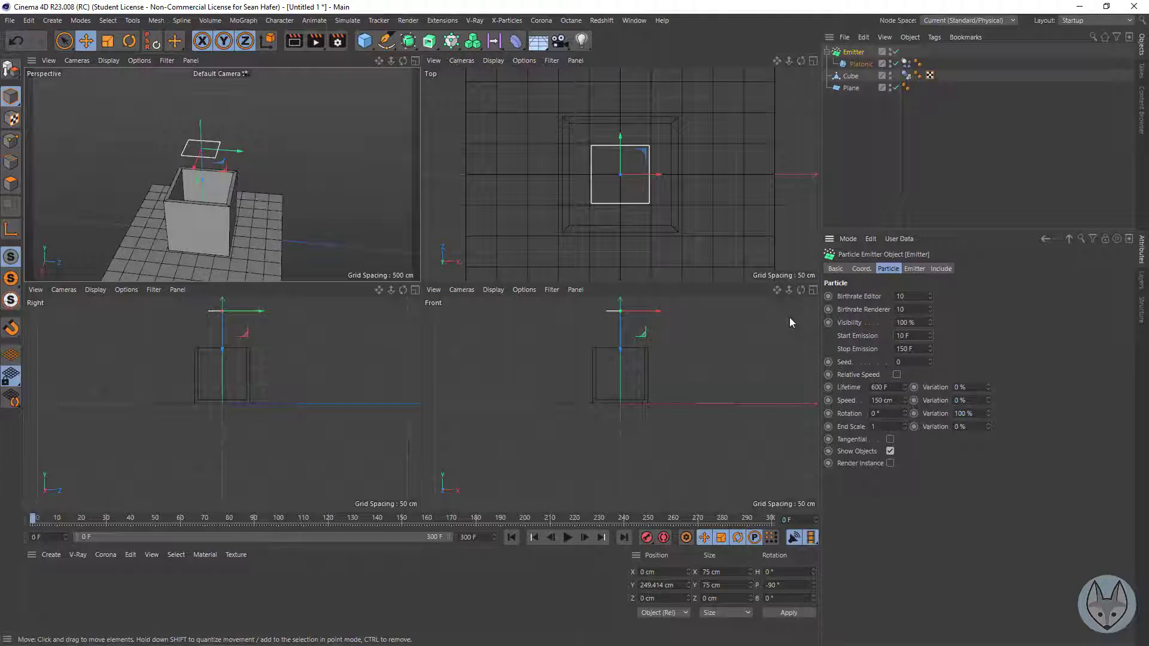
Raise the Emitter's Start Emission to 30 F and play the simulation to check the delayed drop.
left_click(908, 336)
type("30")
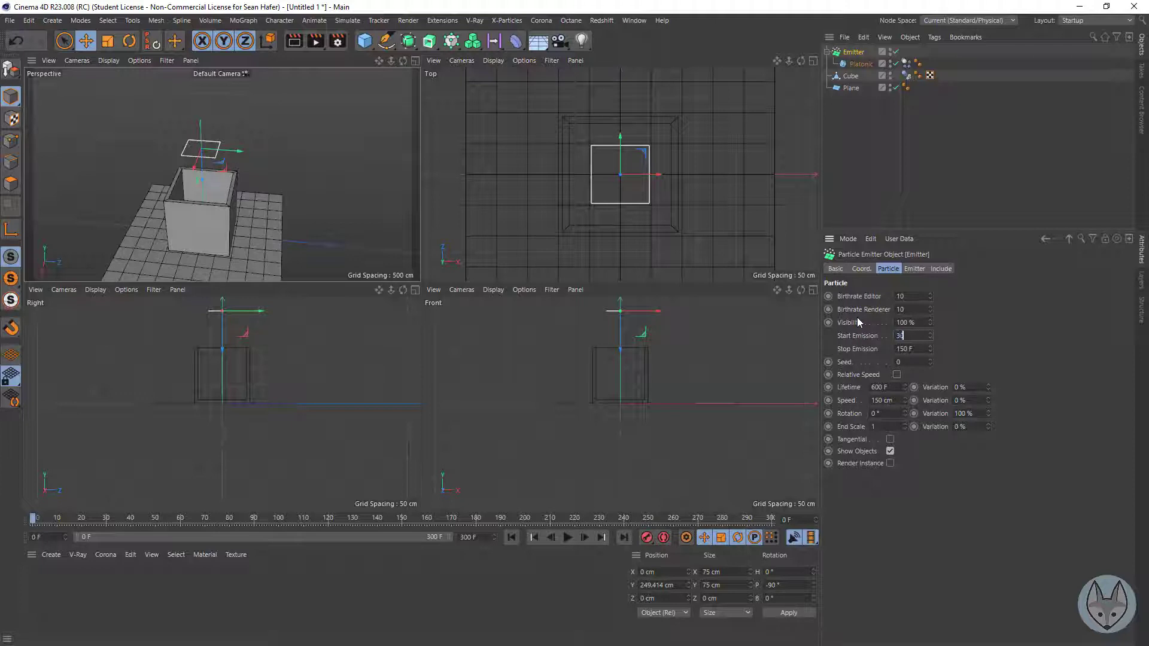
key("Return")
left_click(570, 539)
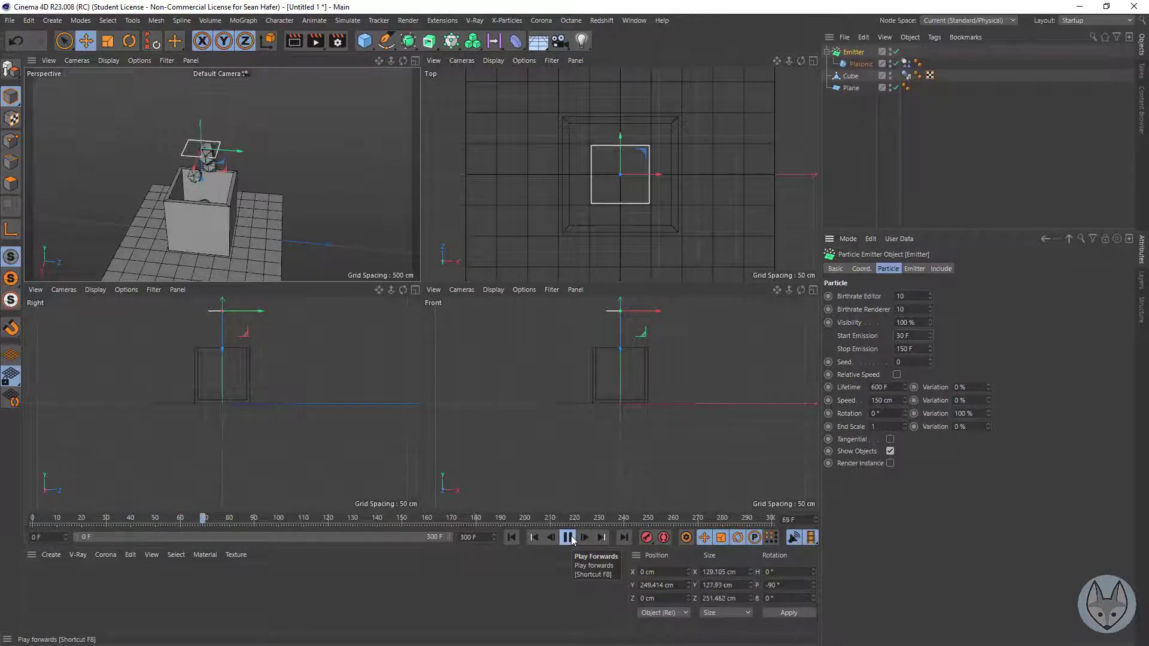
left_click(568, 537)
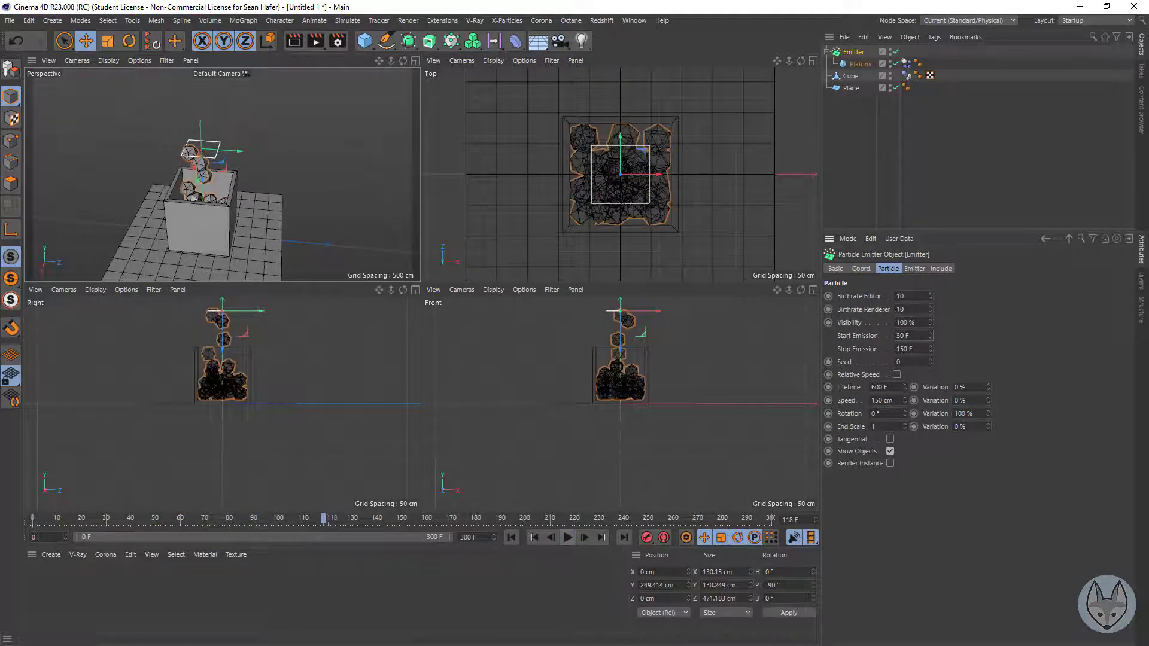
Set the Emitter's Stop Emission to 60 F, replay the simulation from the start, and return to frame 0.
left_click(909, 349)
type("60")
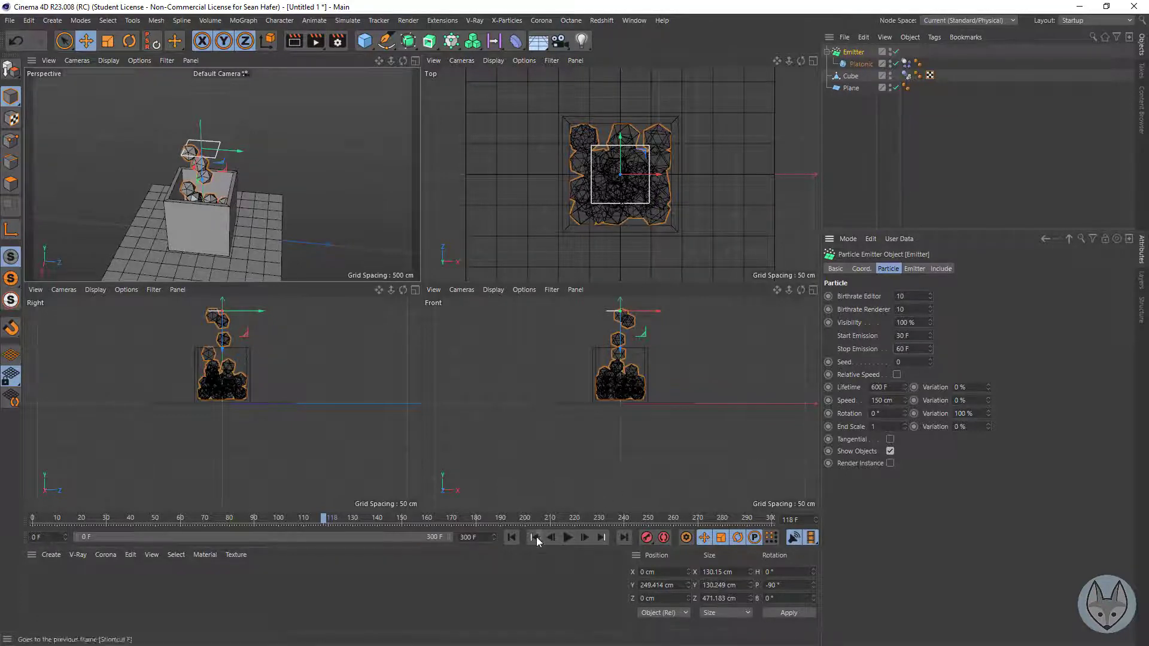
left_click(511, 537)
left_click(567, 538)
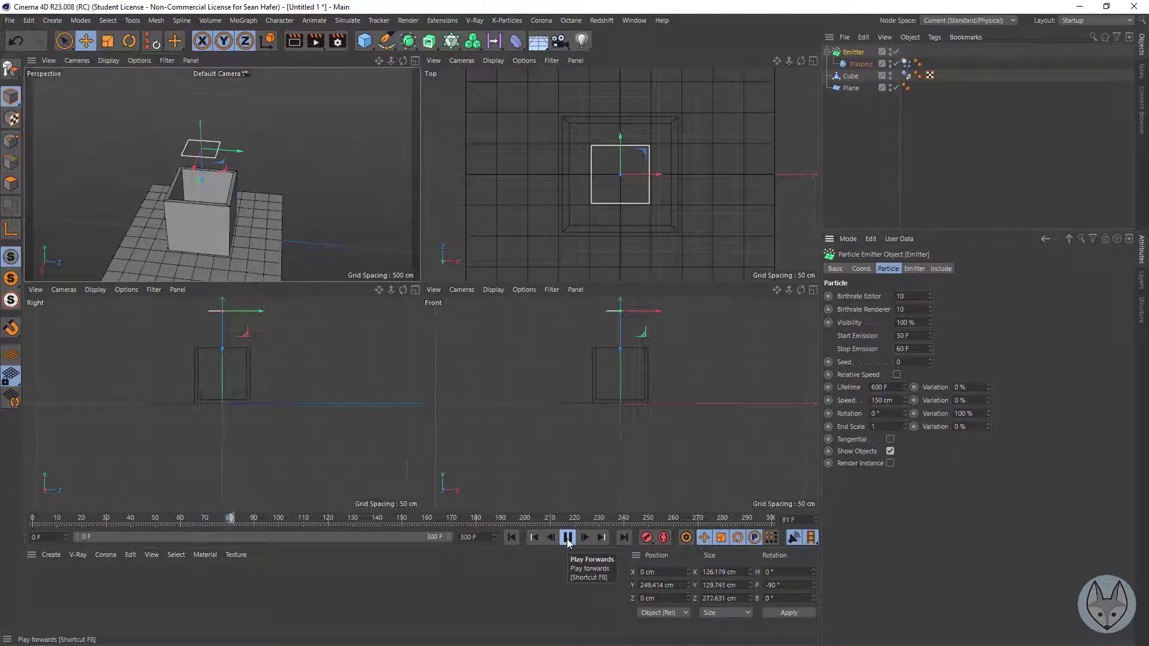
left_click(567, 539)
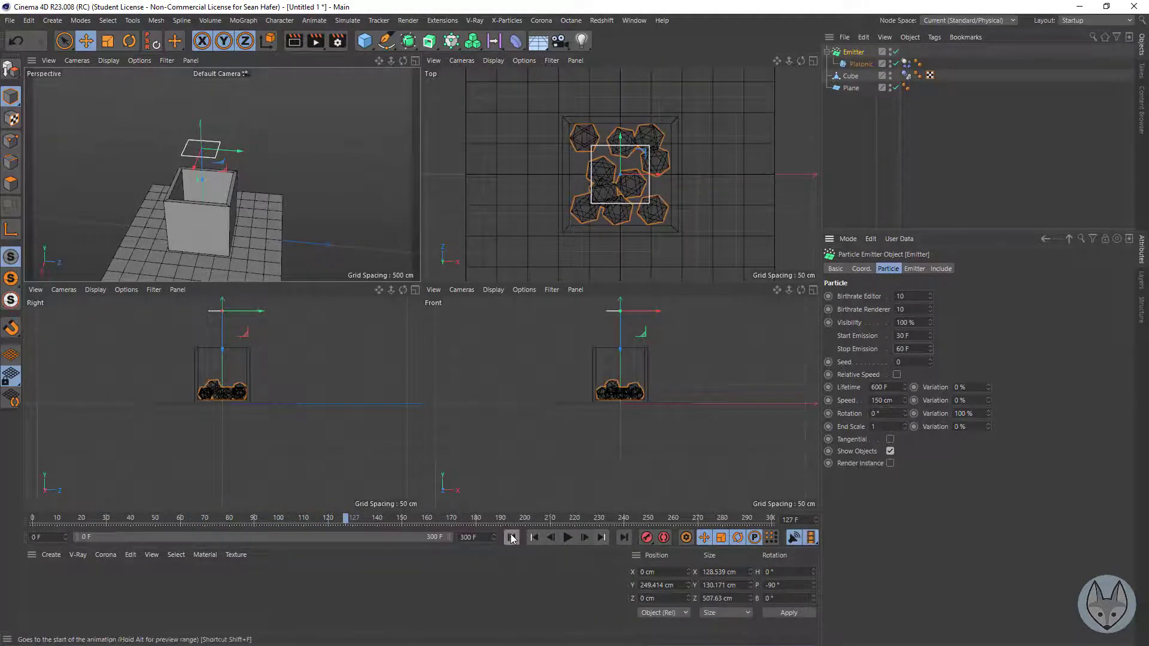
left_click(512, 536)
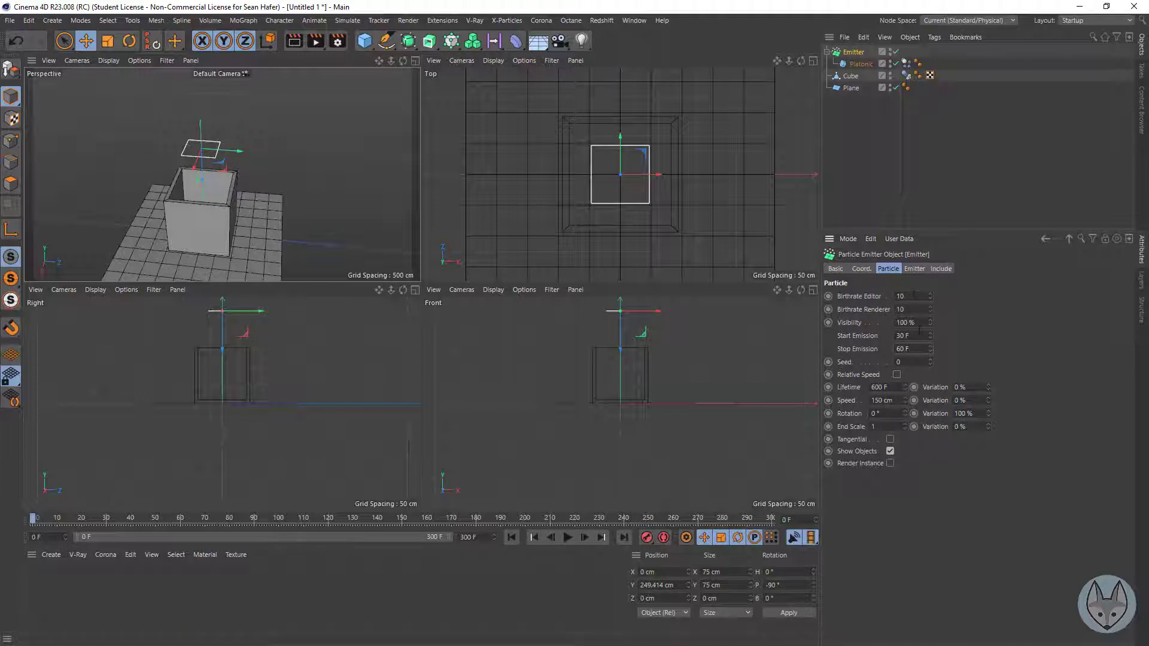
Set the Emitter's Start Emission to 0 F, play the simulation to check the fill, and return to frame 0.
left_click_drag(919, 336, 871, 334)
type("0")
key("Return")
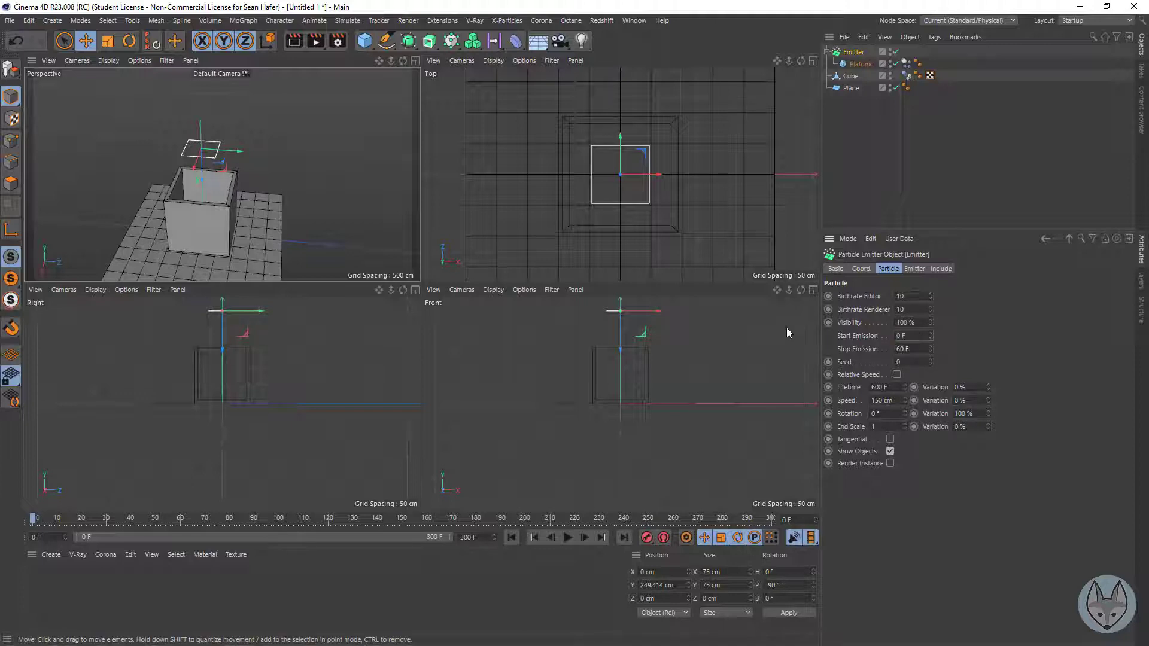
left_click_drag(481, 537, 432, 529)
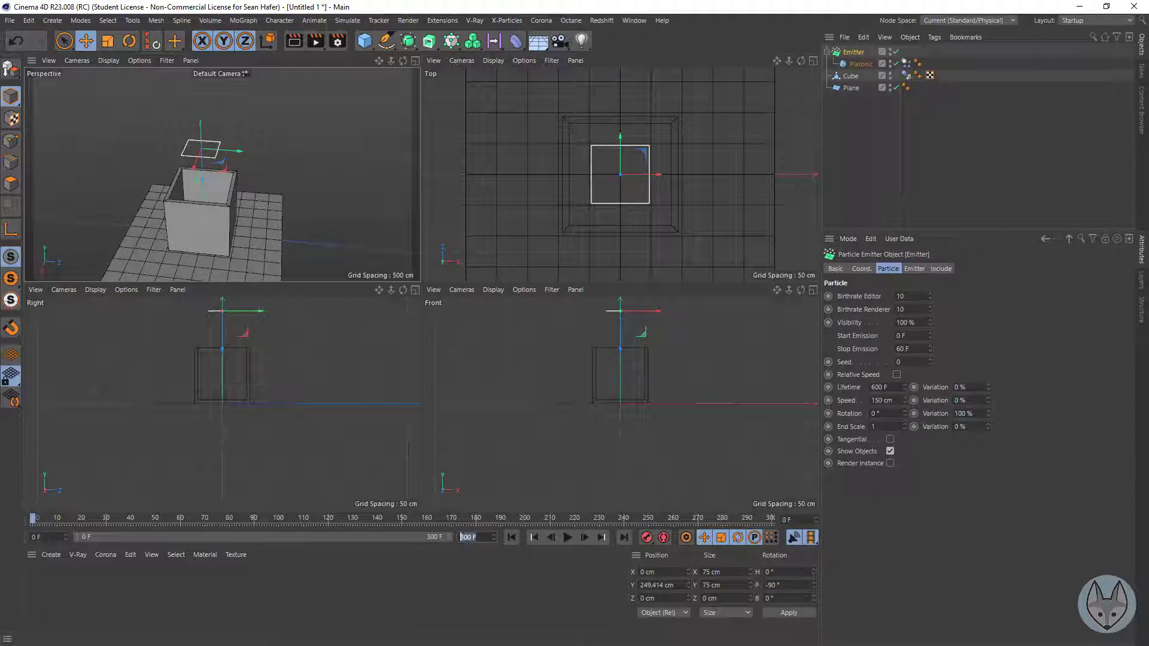
left_click(571, 538)
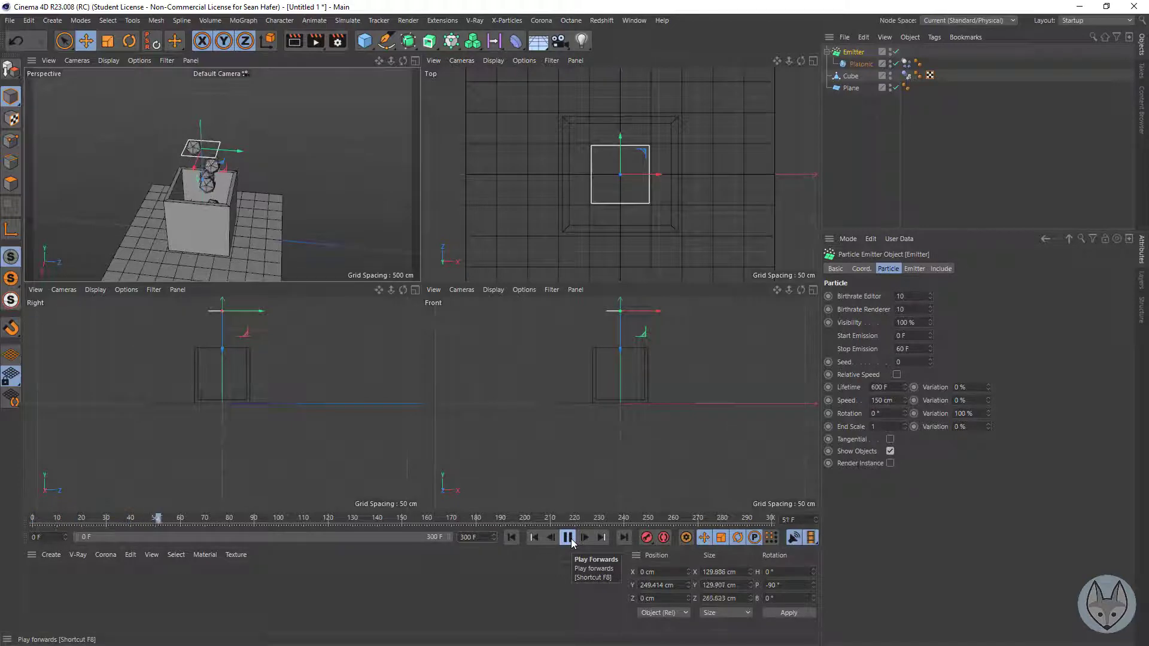
left_click(569, 539)
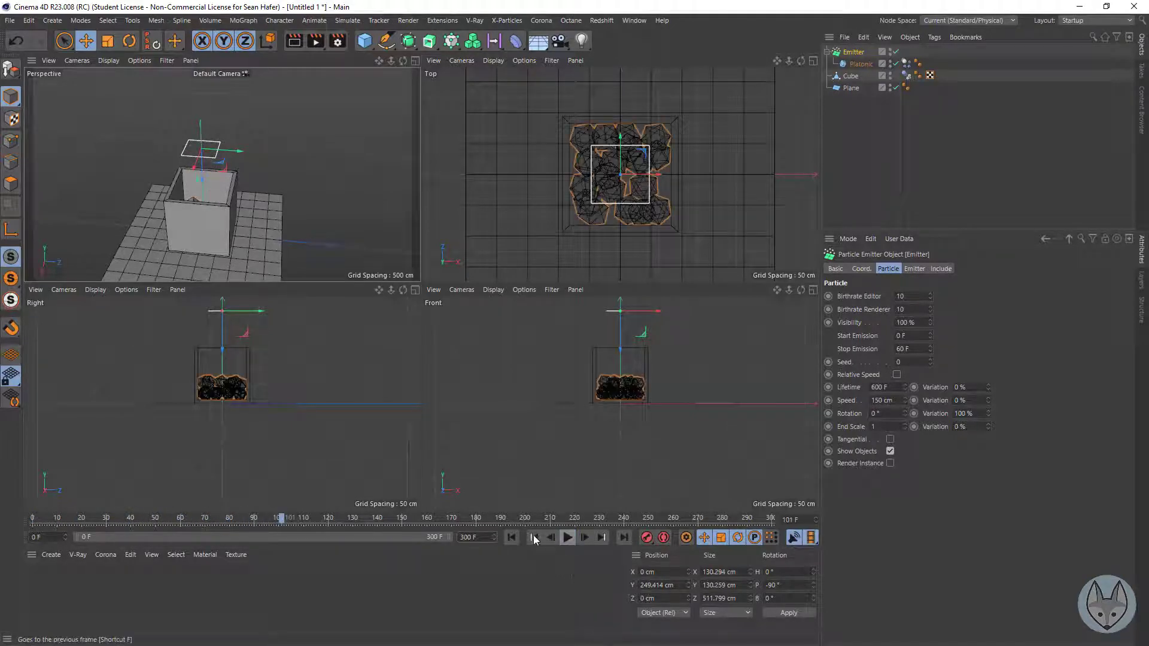
left_click(512, 539)
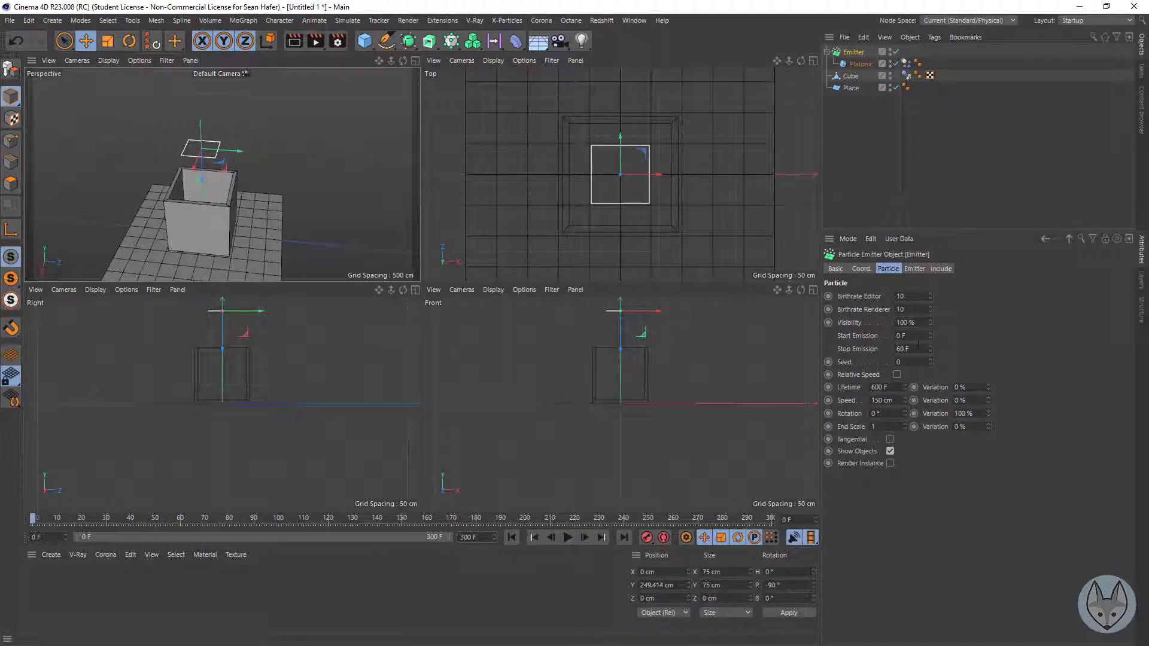
Set the Emitter's Stop Emission to 180 F and play the simulation to check how full the cube gets.
left_click(903, 349)
type("180")
key("Return")
left_click(568, 538)
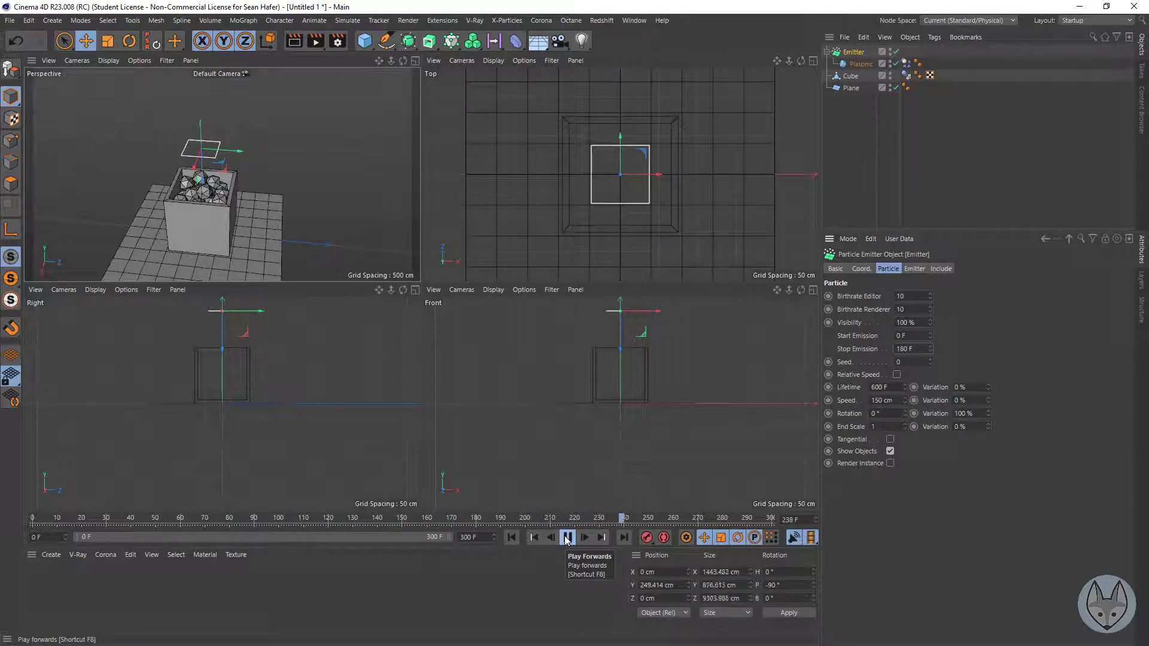
left_click(567, 539)
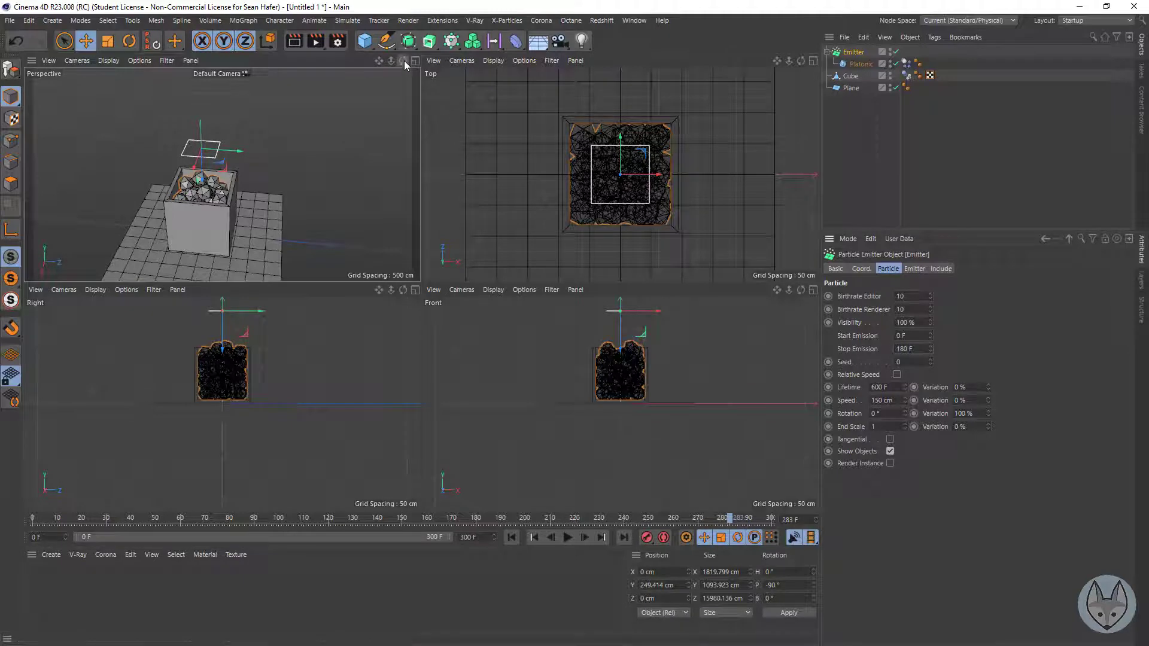
mouse_move(404, 60)
left_mouse_down()
mouse_move(411, 96)
mouse_move(410, 62)
mouse_move(392, 65)
left_mouse_up()
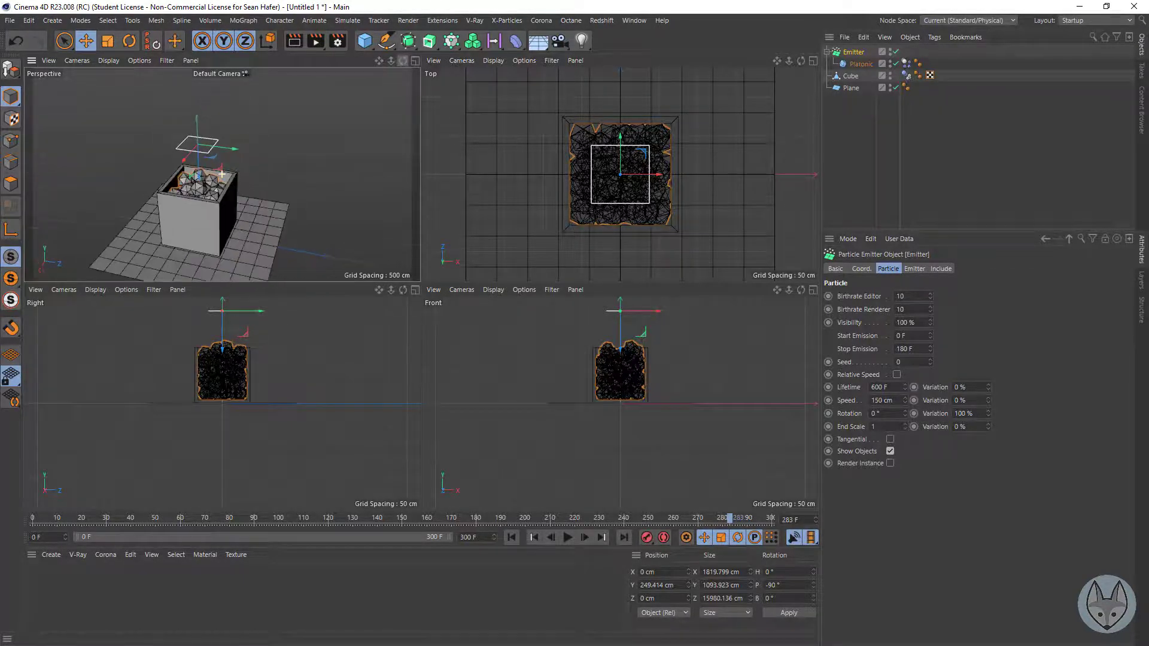
Load the Glass - Simple material preset and apply it to the Cube.
left_click(50, 556)
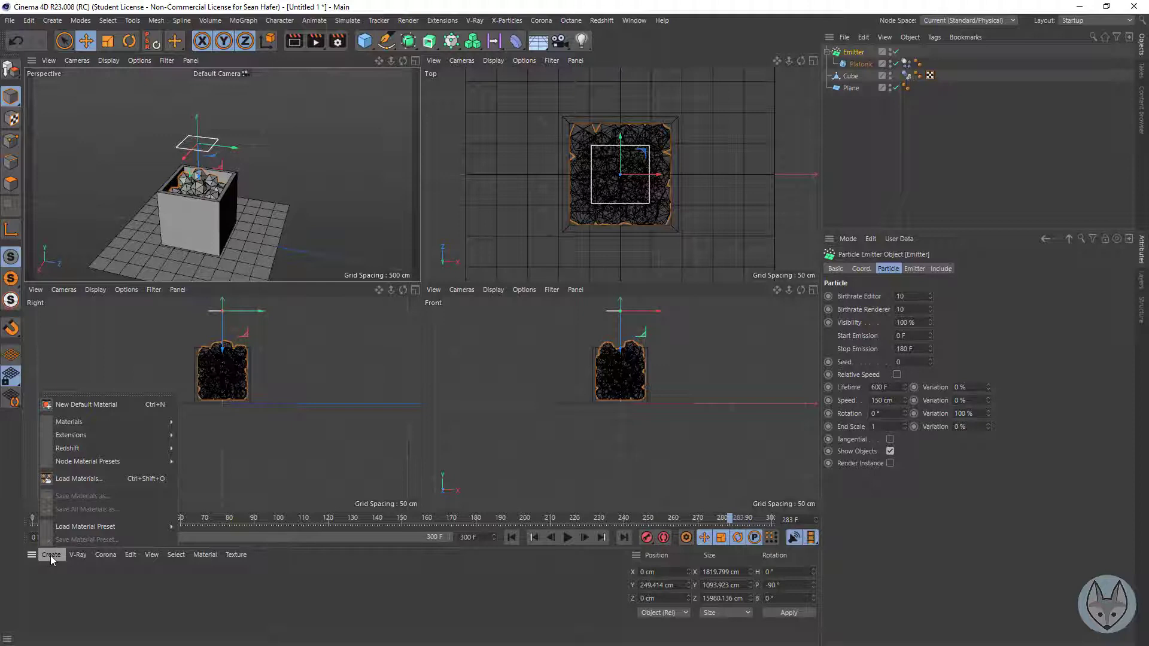
mouse_move(74, 527)
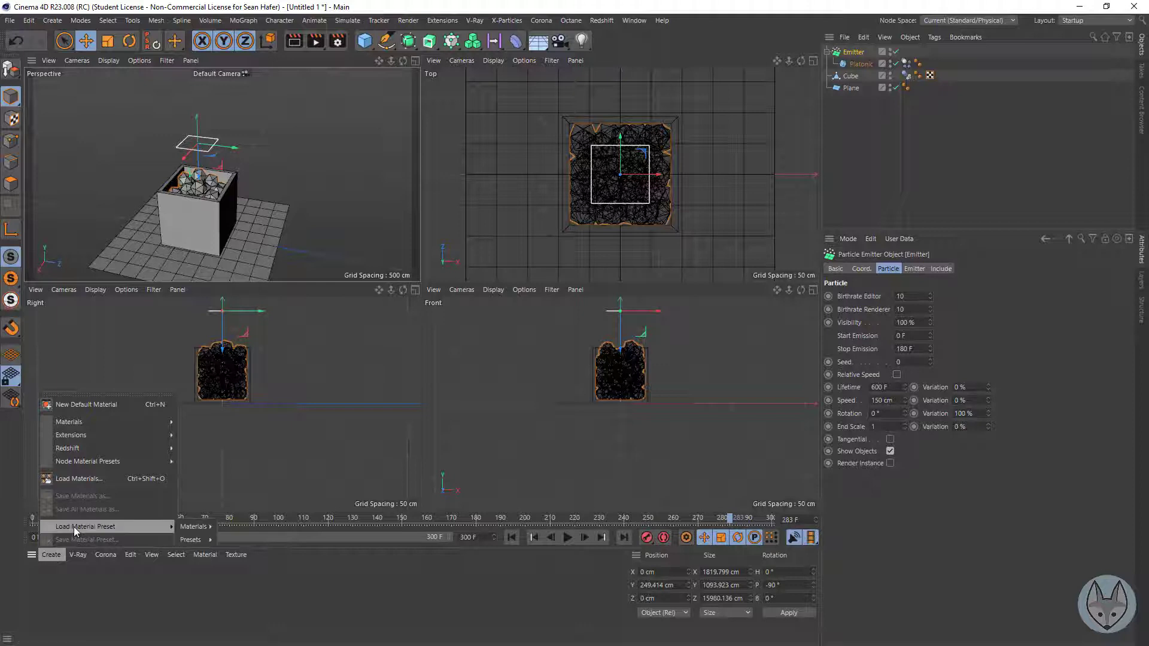
mouse_move(199, 529)
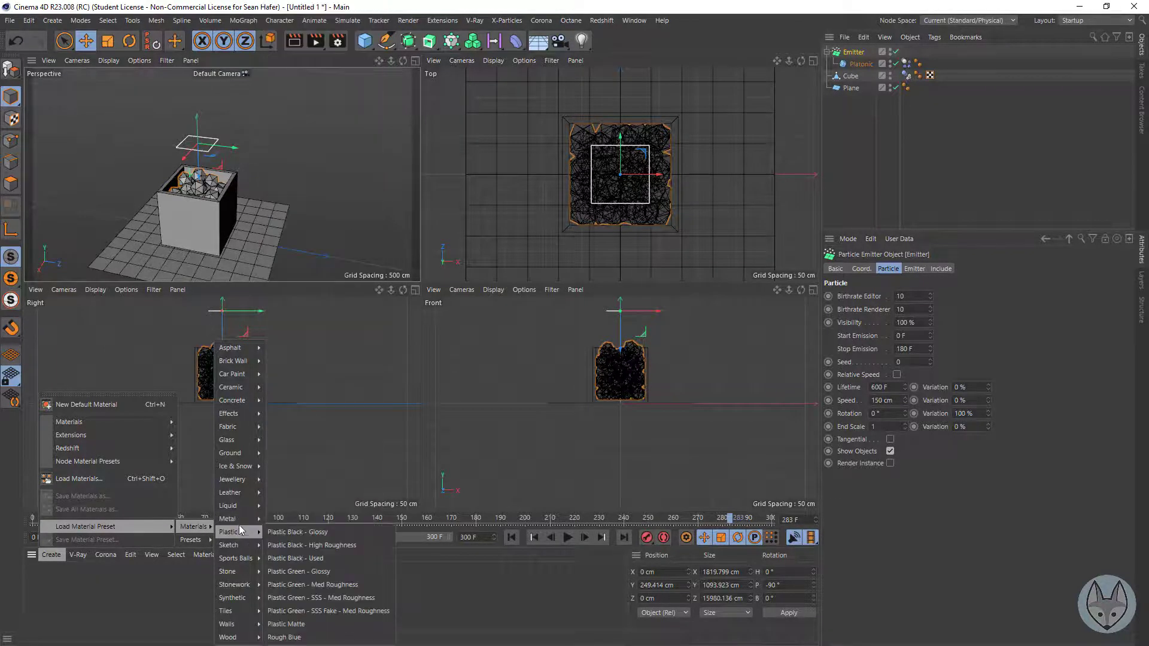
mouse_move(243, 453)
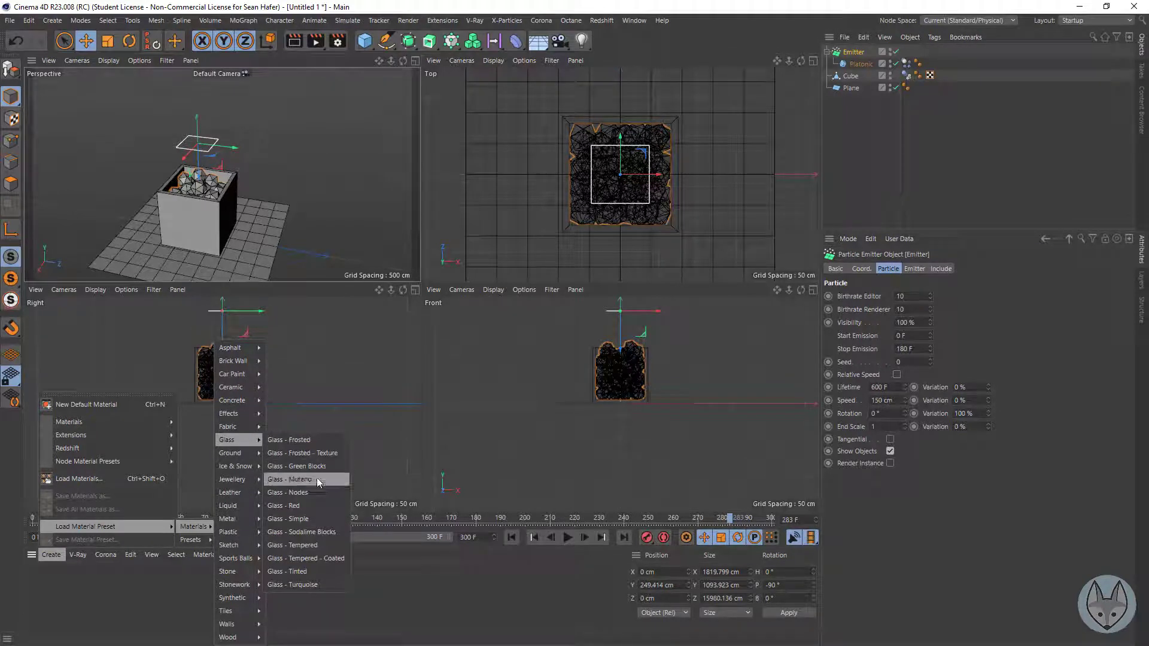
left_click(318, 519)
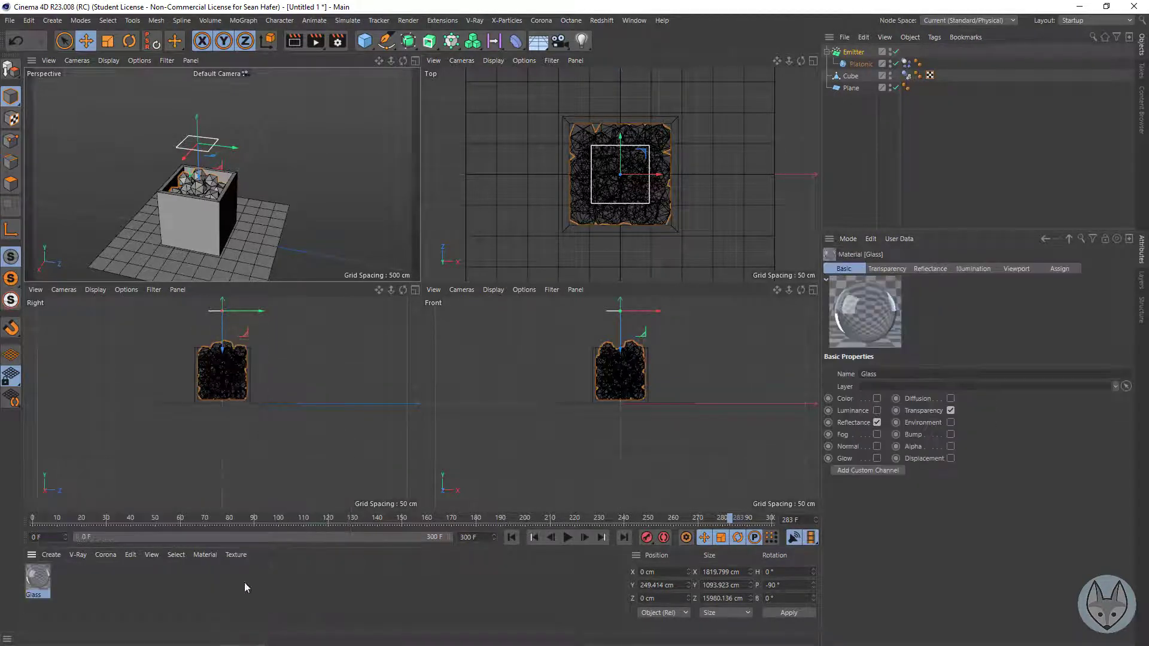
left_click_drag(164, 396, 855, 78)
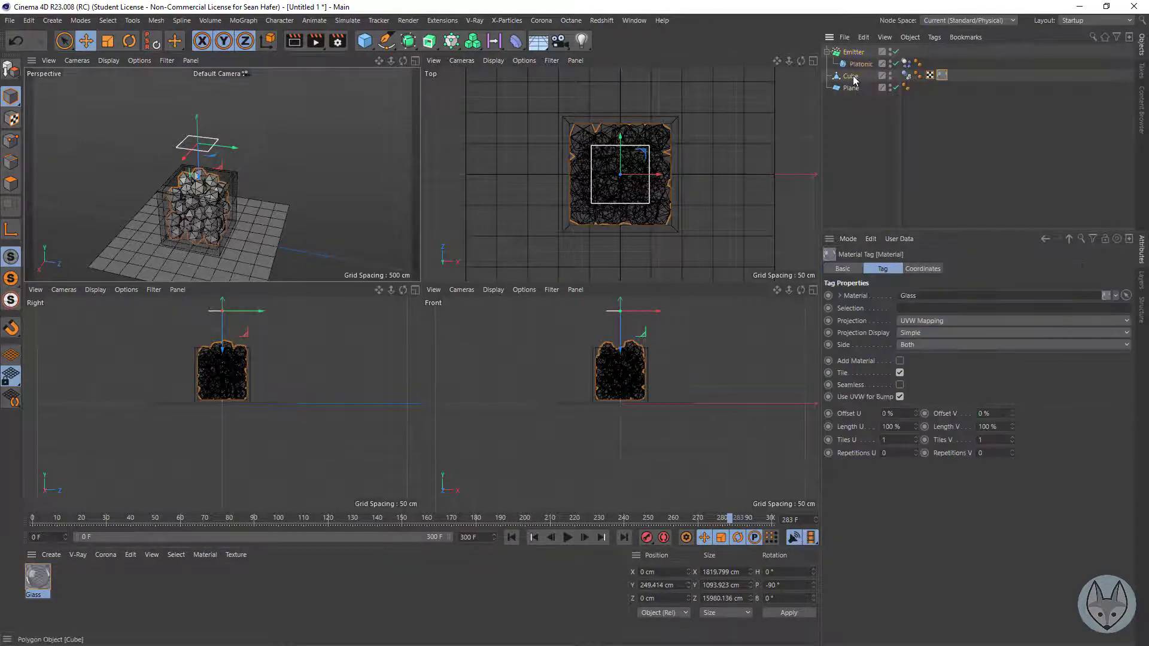
Rename the Cube object as Box.
double_click(853, 76)
type("Box")
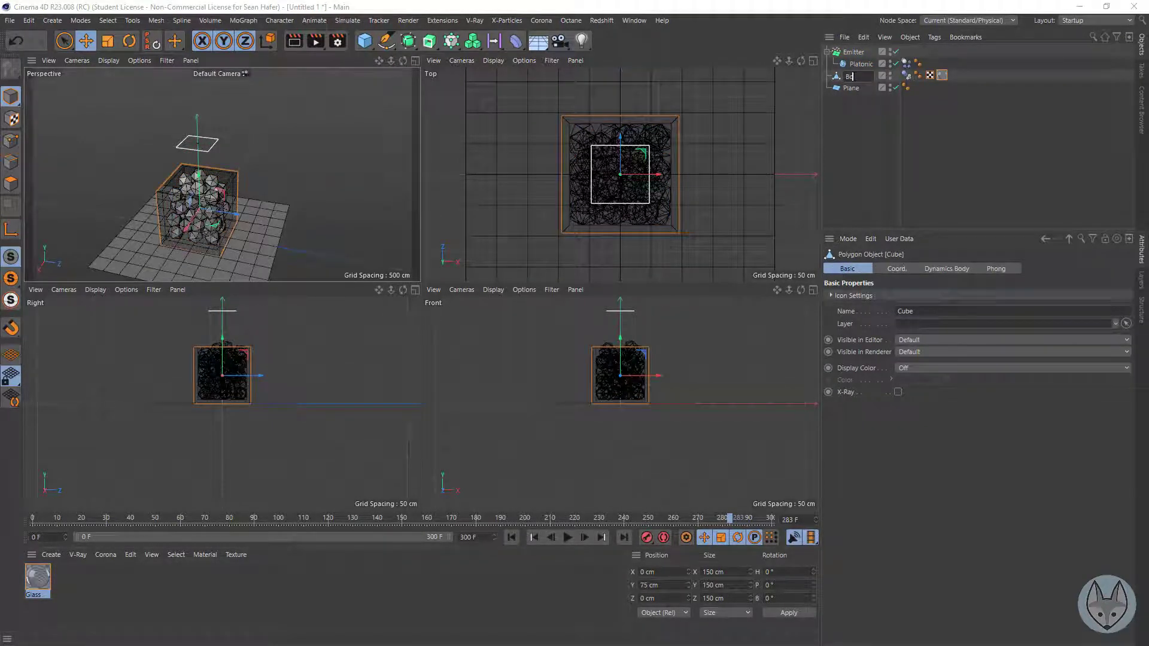
key("Return")
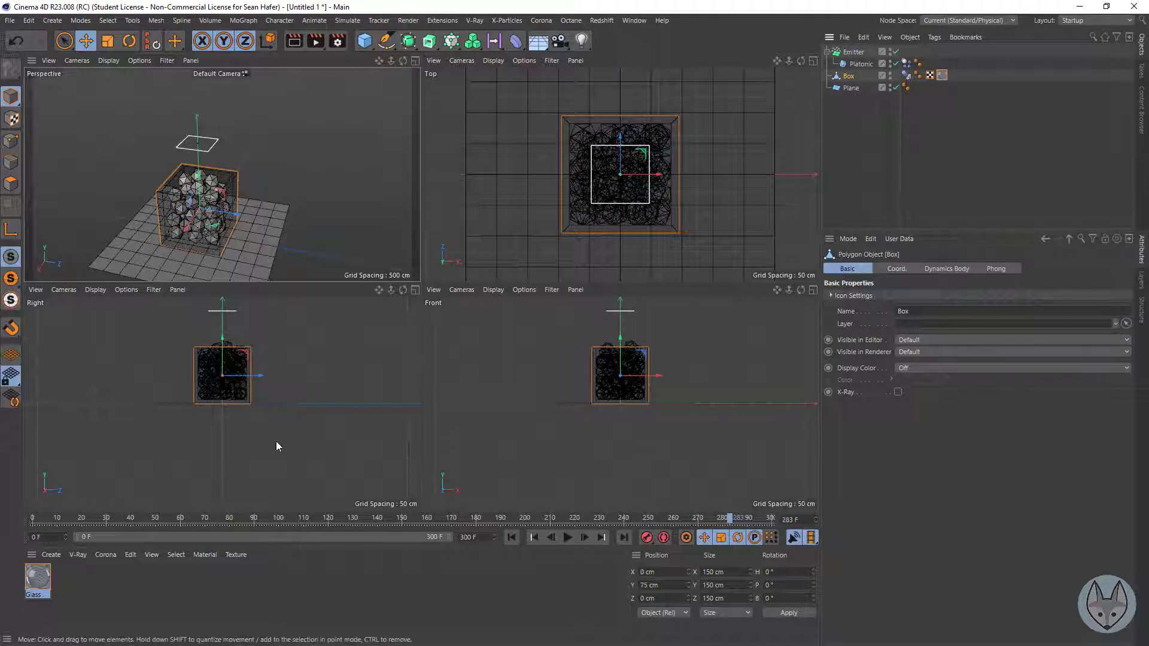
Create a new material with an orange colour of H 30°, S 98 %, V 94 % and apply it to the Platonic.
double_click(96, 584)
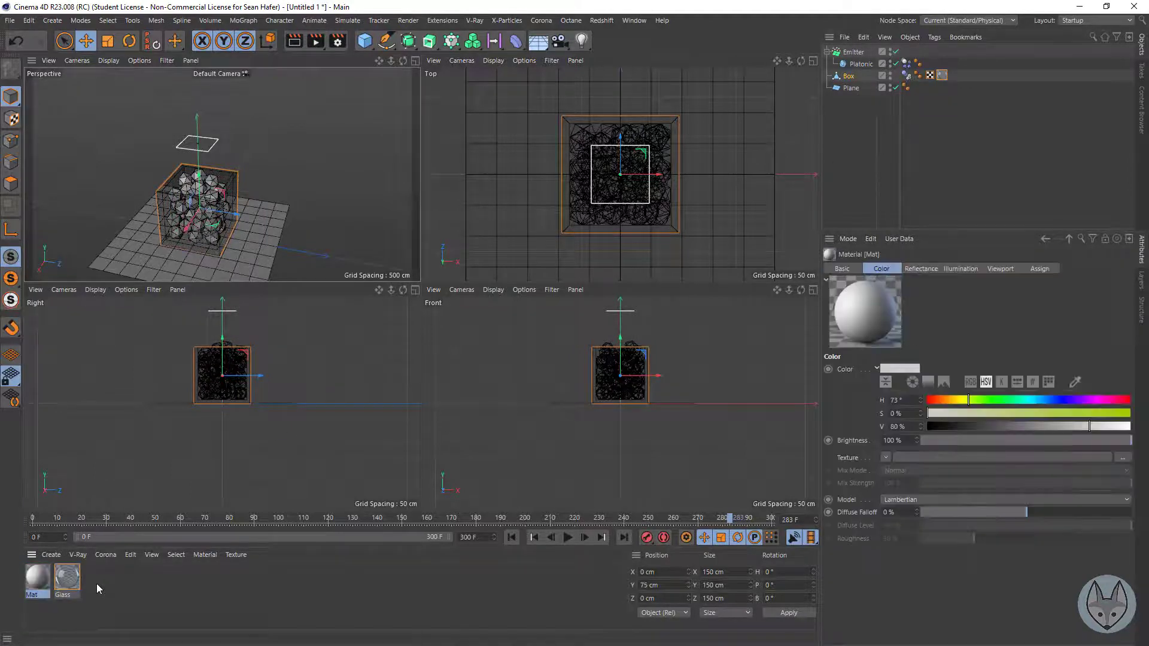
left_click(996, 400)
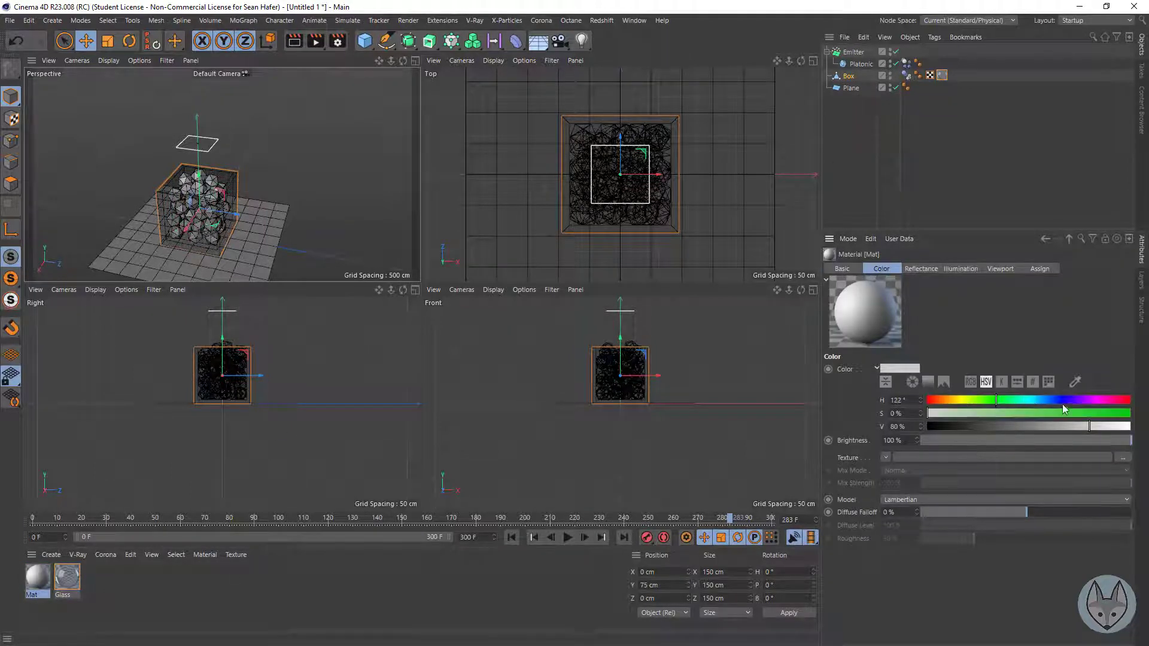
left_click(951, 400)
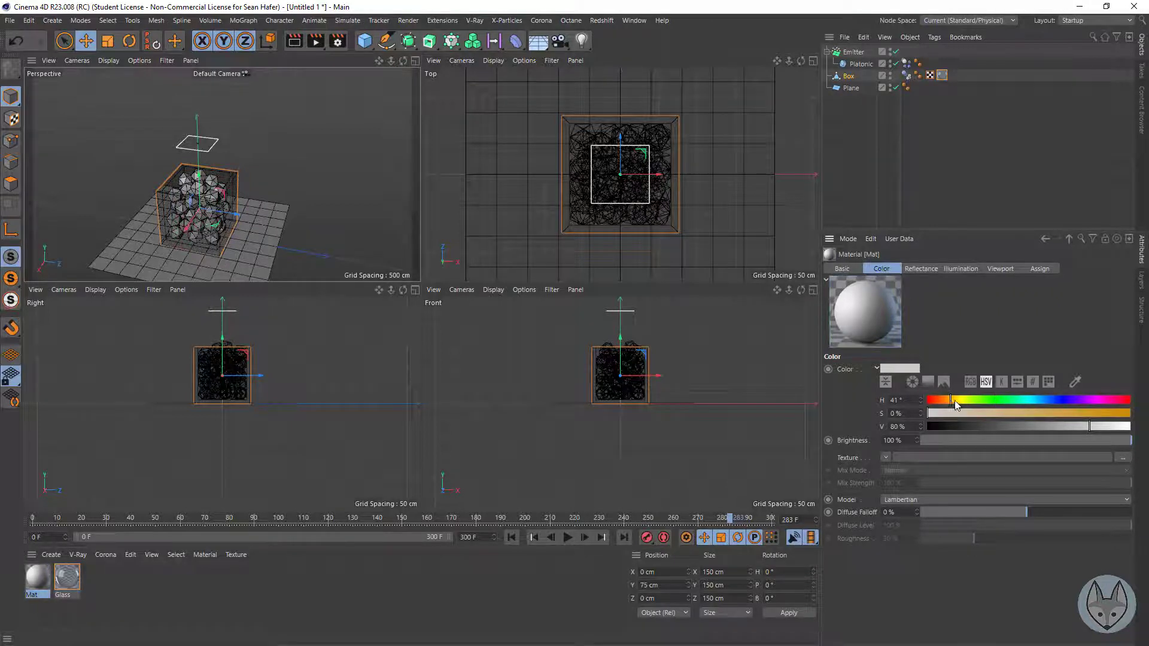
left_click(943, 400)
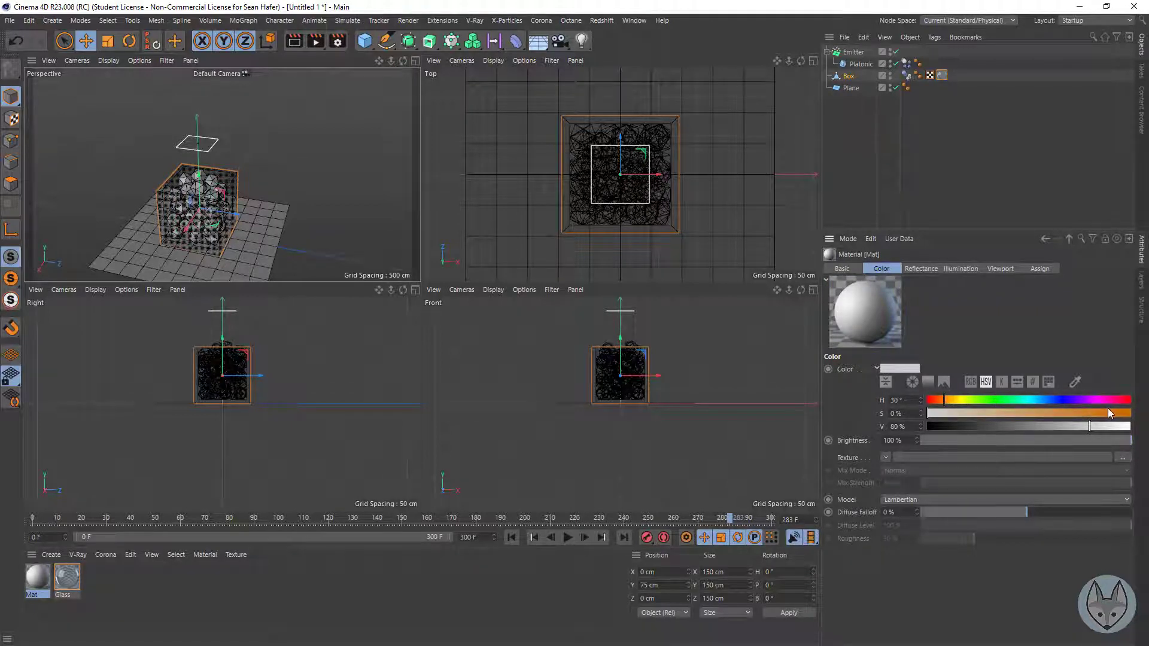
left_click_drag(1108, 412, 1126, 413)
left_click(1118, 427)
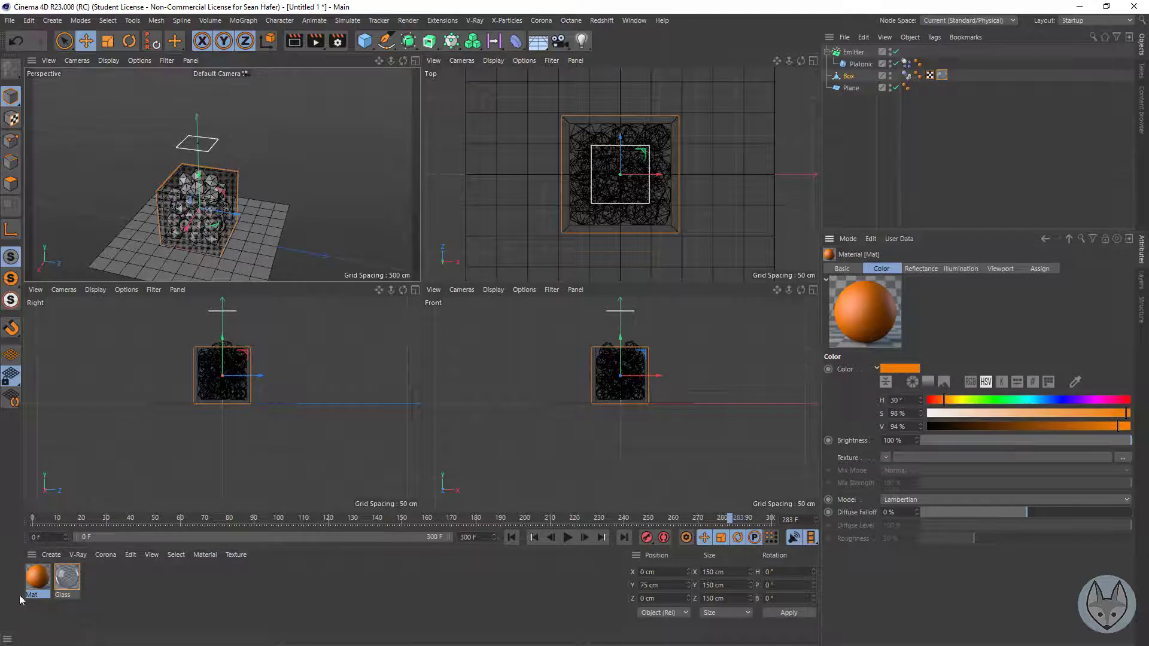
left_click_drag(45, 581, 863, 65)
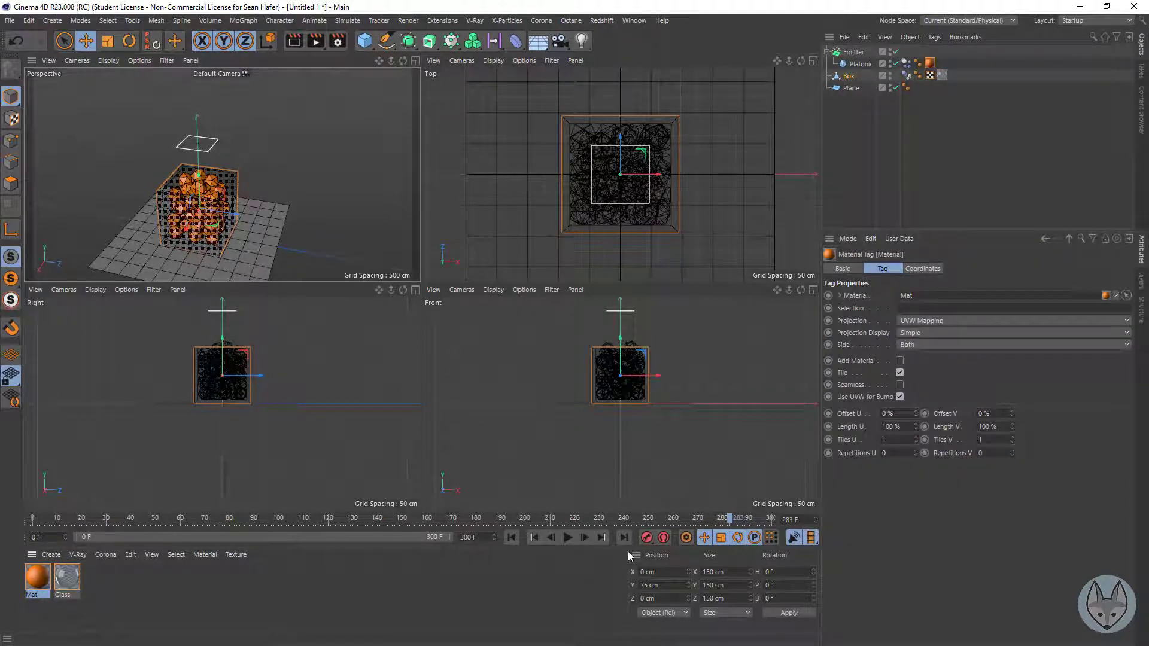
Replay the simulation from the start to check the orange platonics in the glass box, and return to frame 0.
left_click(511, 537)
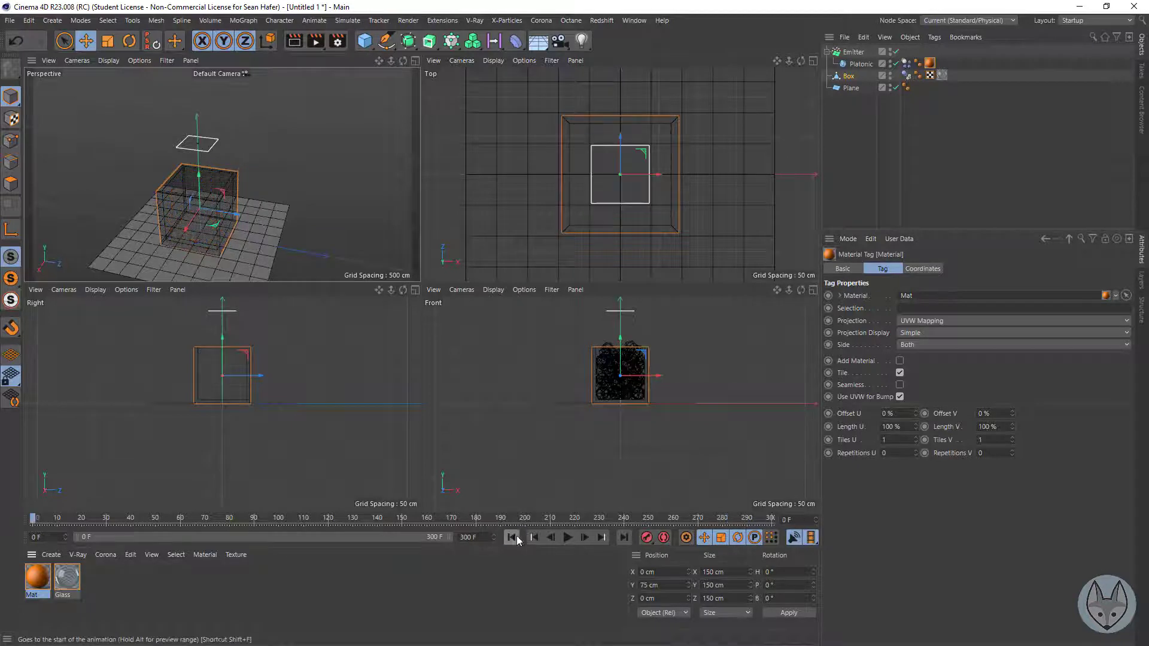
left_click(565, 538)
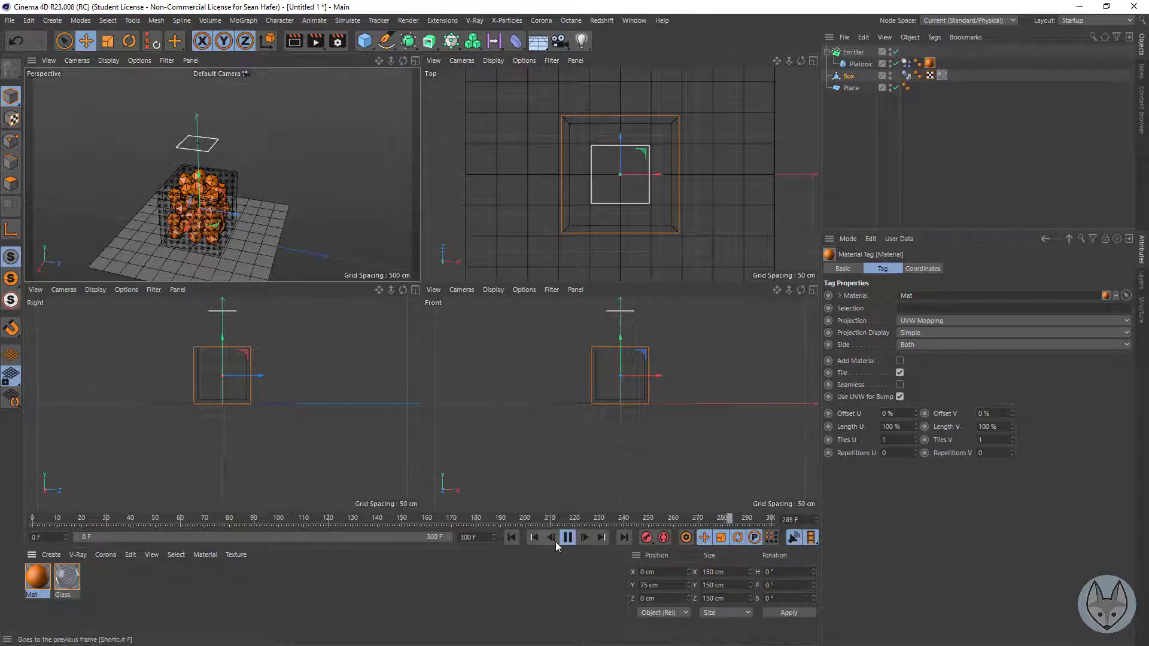
left_click(566, 538)
left_click(511, 536)
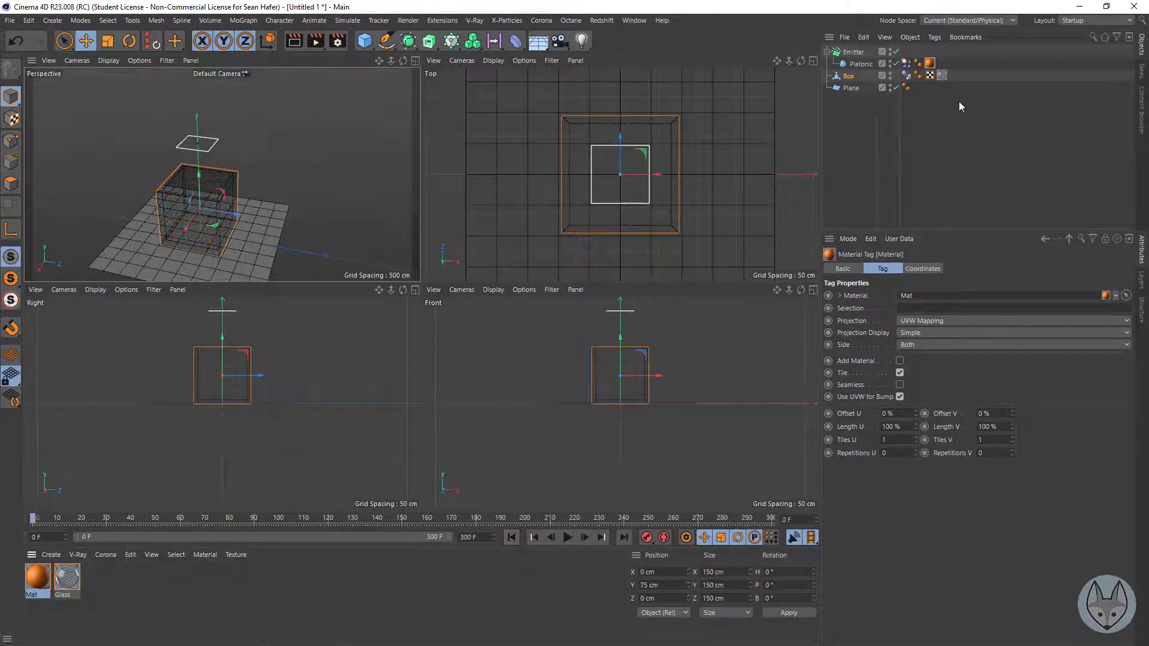
Set the particle Emitter's X-Size and Y-Size to 85 cm.
left_click(854, 52)
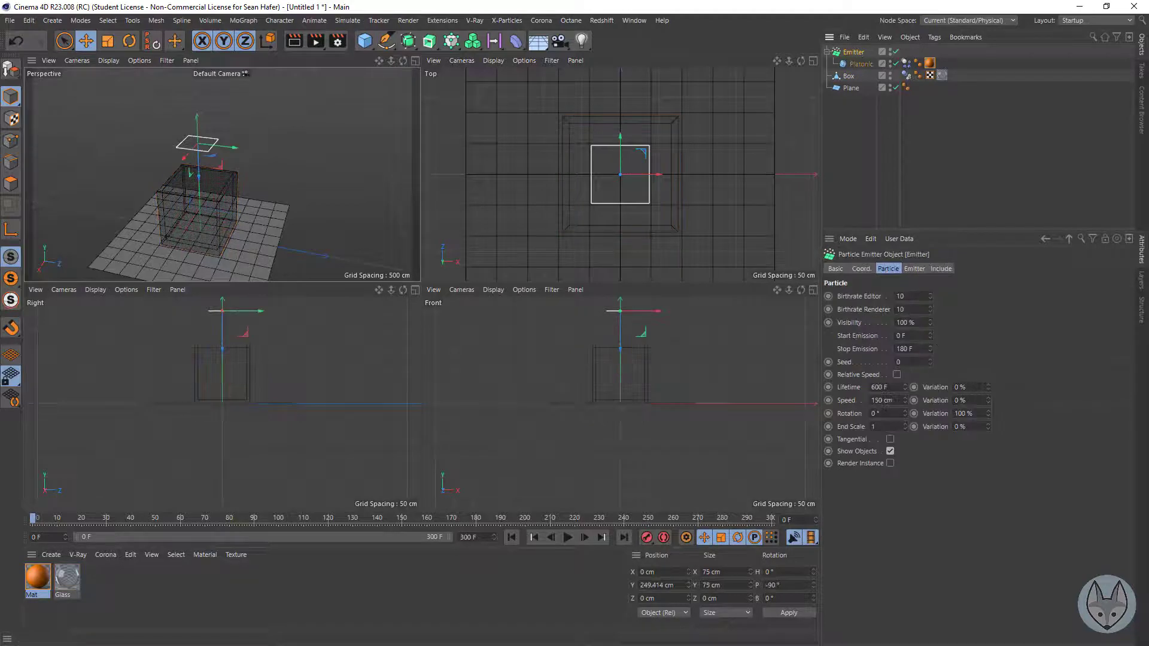
left_click(913, 269)
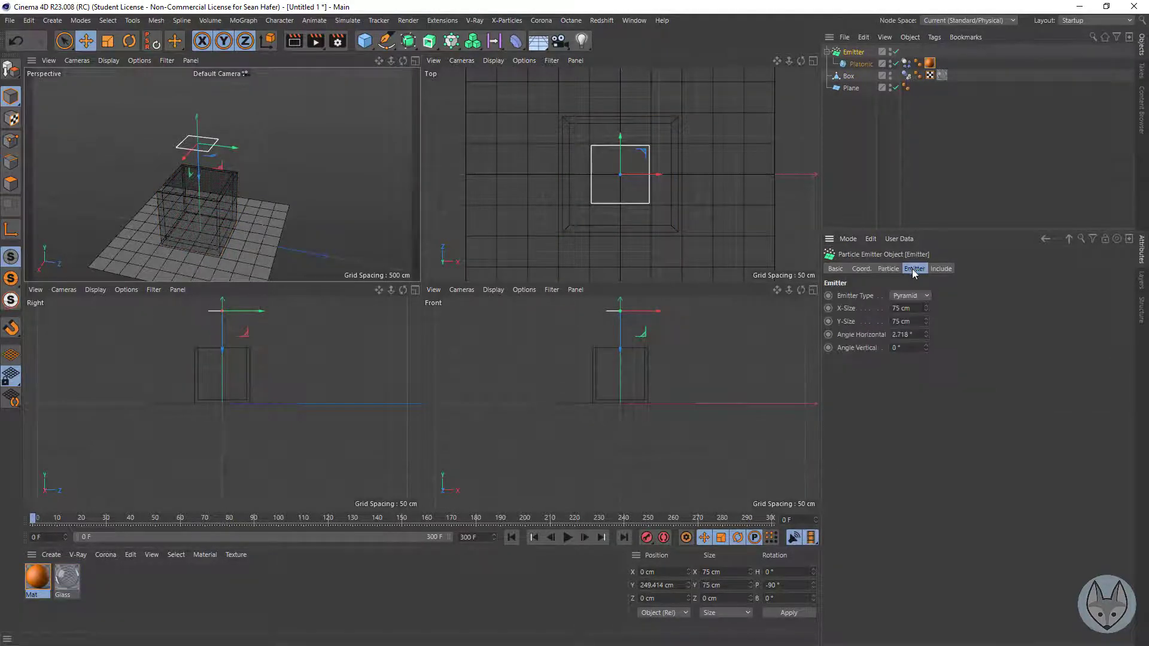
left_click(902, 309)
type("85")
key("Tab")
type("8")
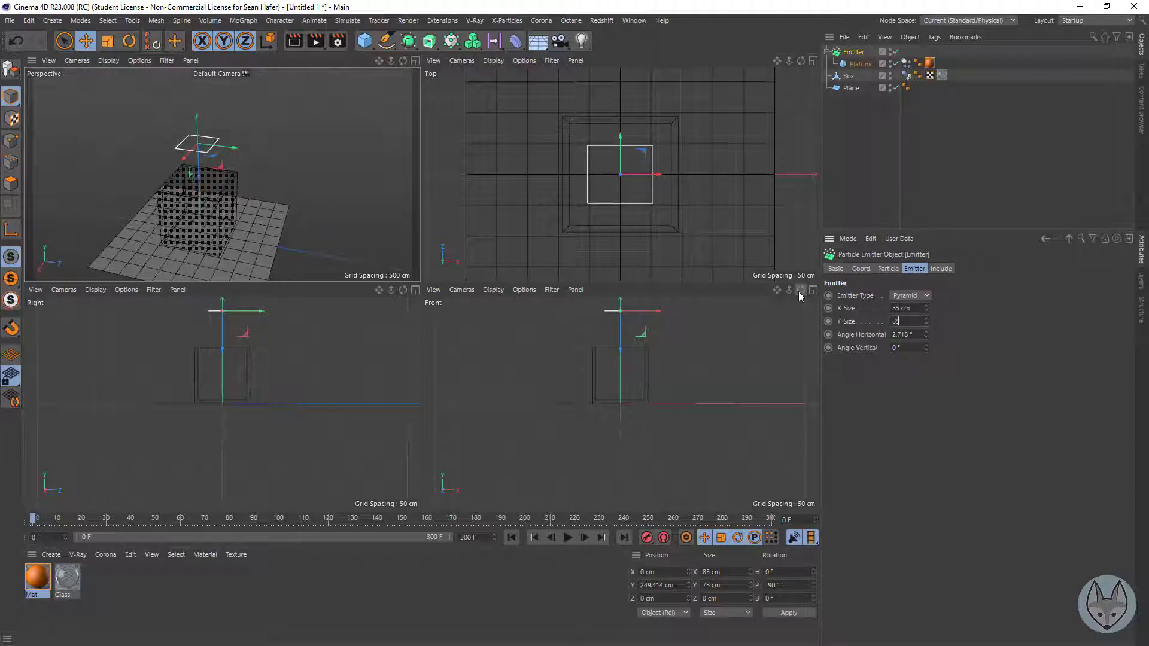
type("5")
key("Tab")
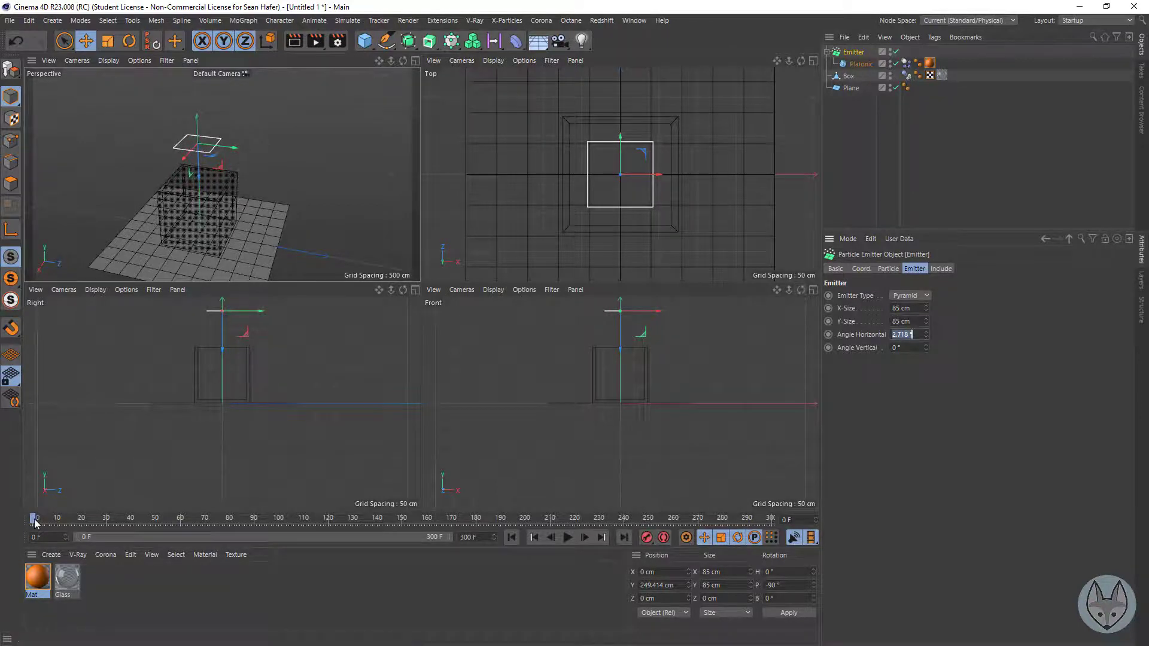
Play the simulation from the start and stop it at frame 159 with the glass box nearly full.
left_click(568, 537)
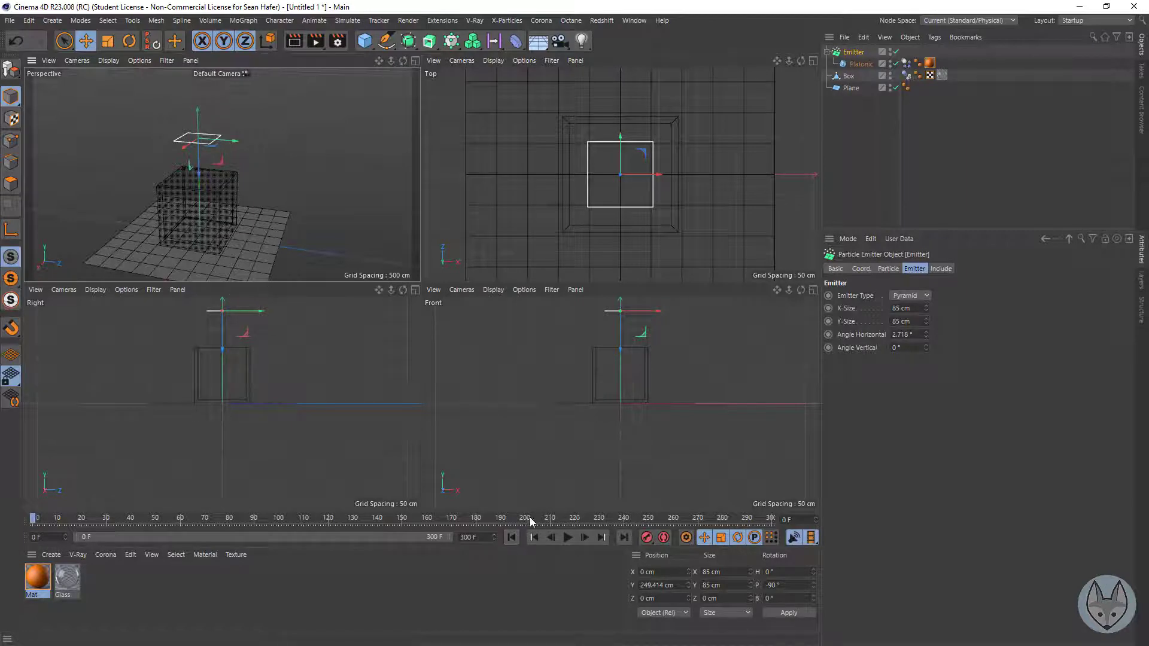
left_click(567, 537)
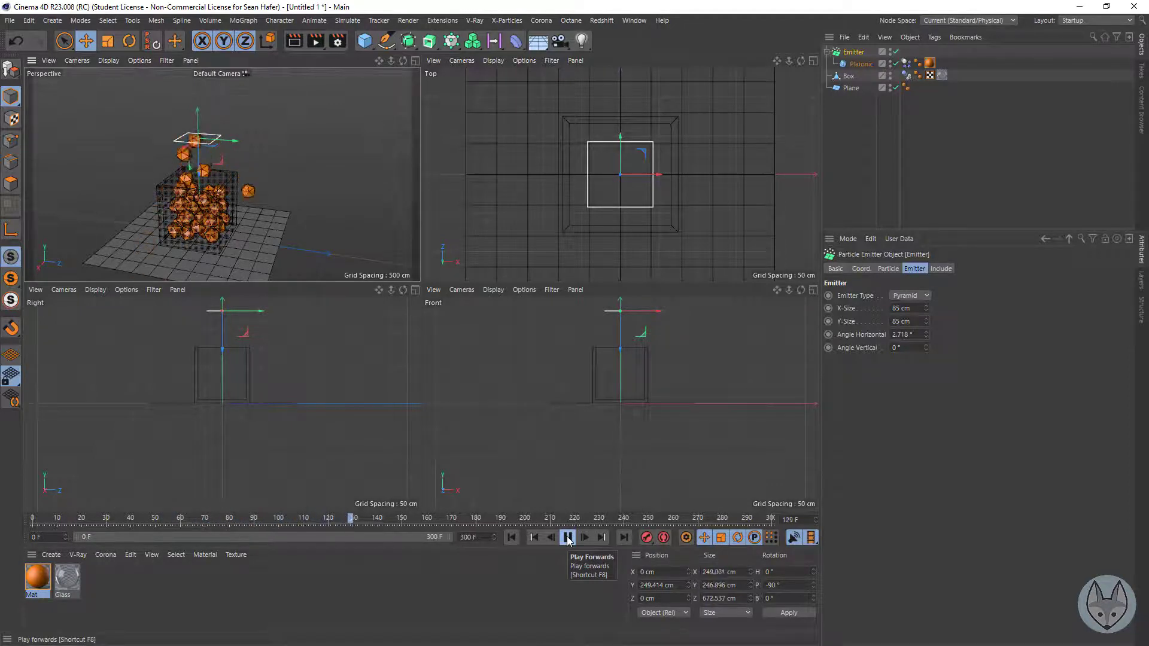
left_click(567, 537)
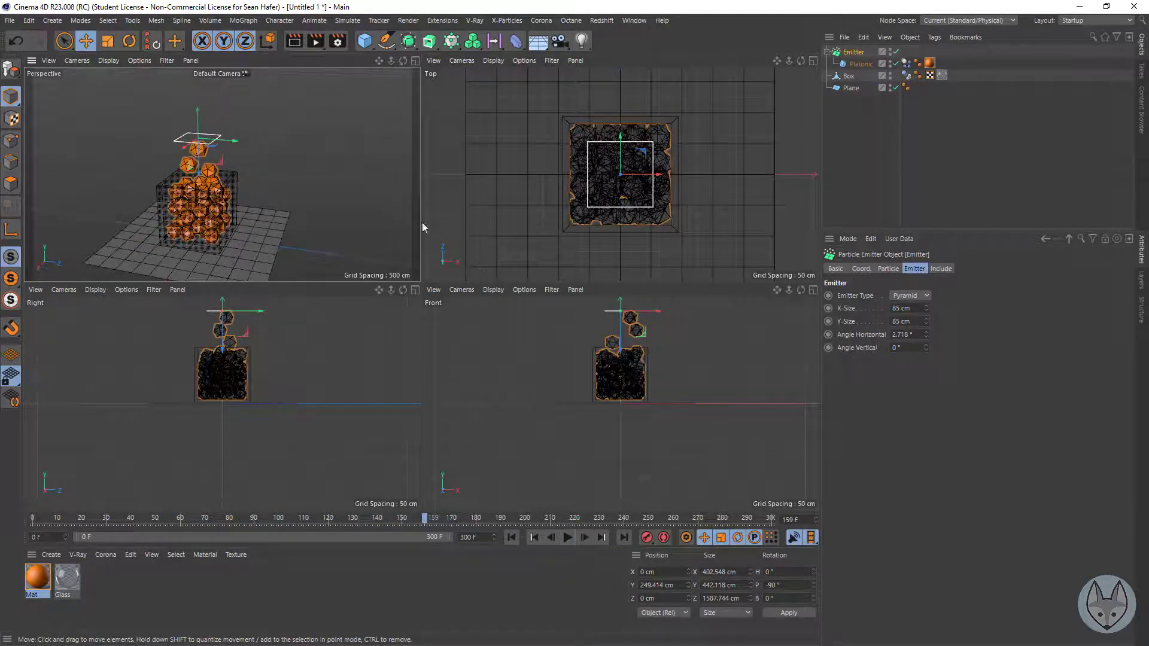
Render the current frame to the Picture Viewer to check the glass and orange materials, and return to frame 0.
left_click(315, 41)
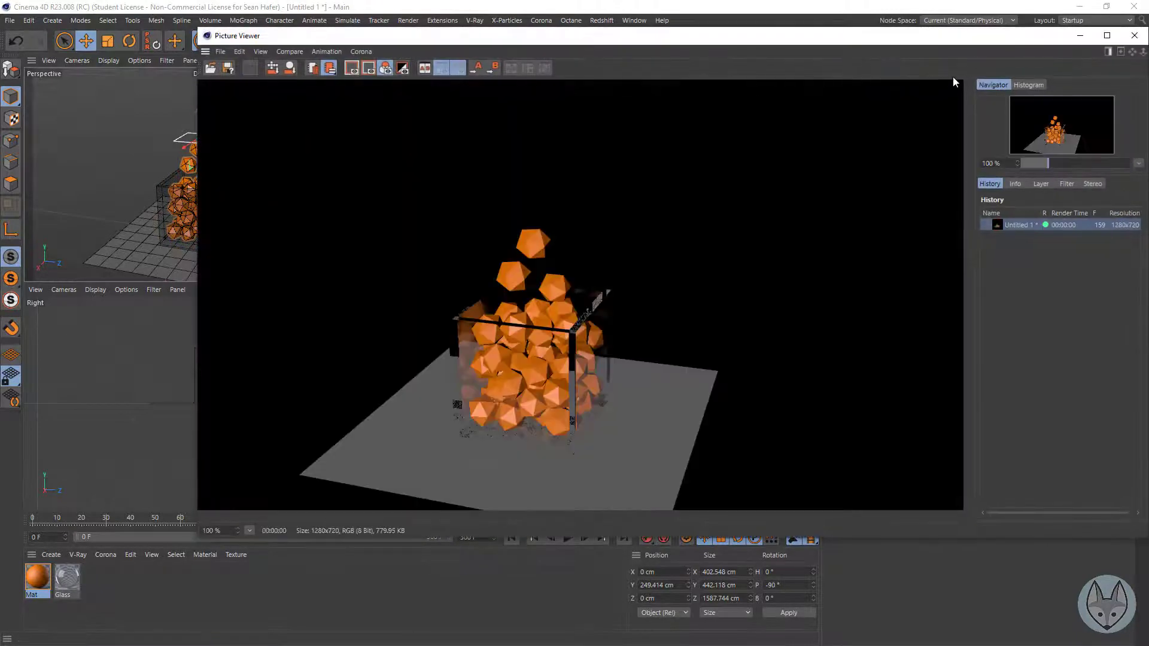
left_click(1134, 36)
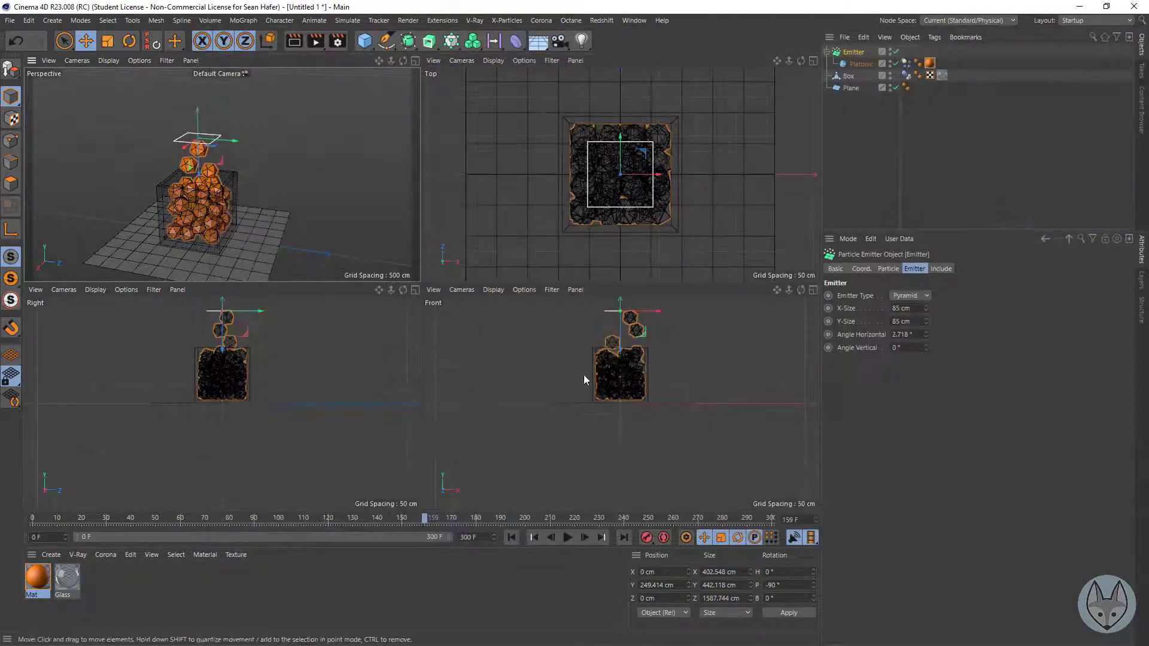
left_click(511, 537)
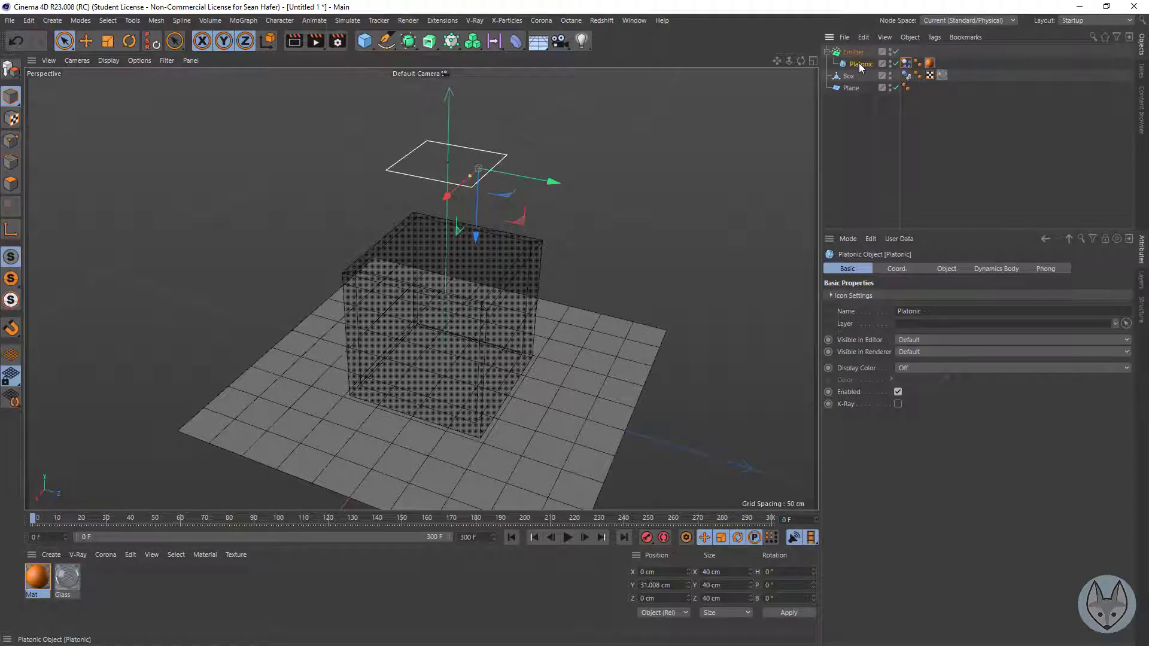
Review the cache settings of the Platonic's Dynamics Body tag and make the Platonic primitive editable.
left_click(907, 64)
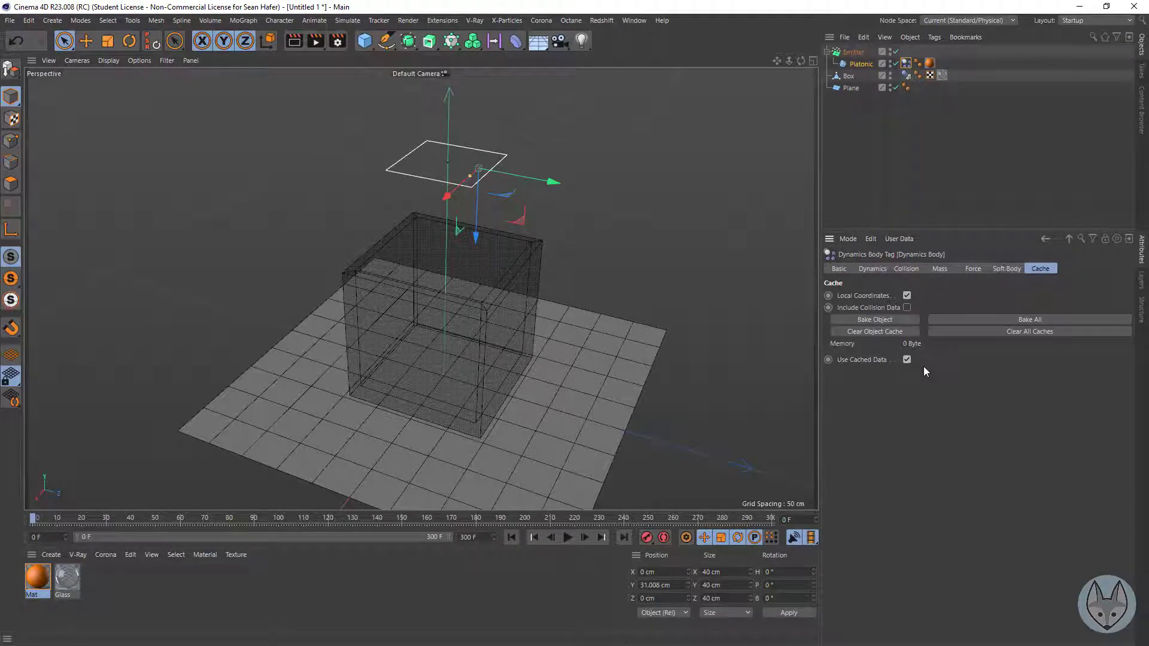
left_click(861, 66)
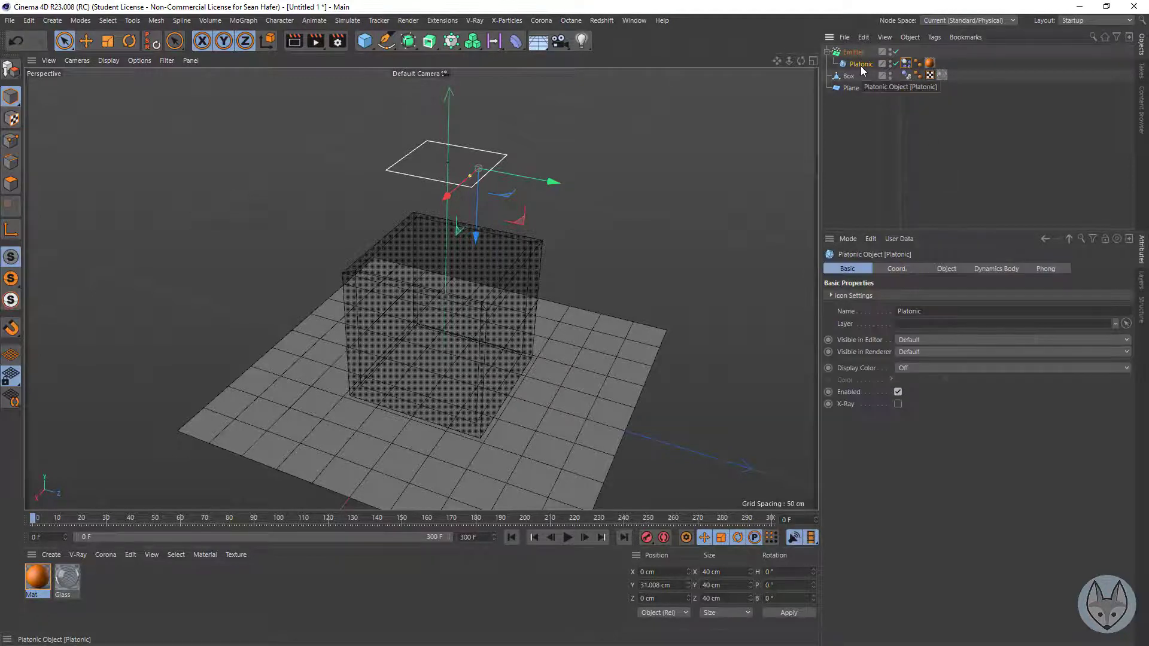
key("c")
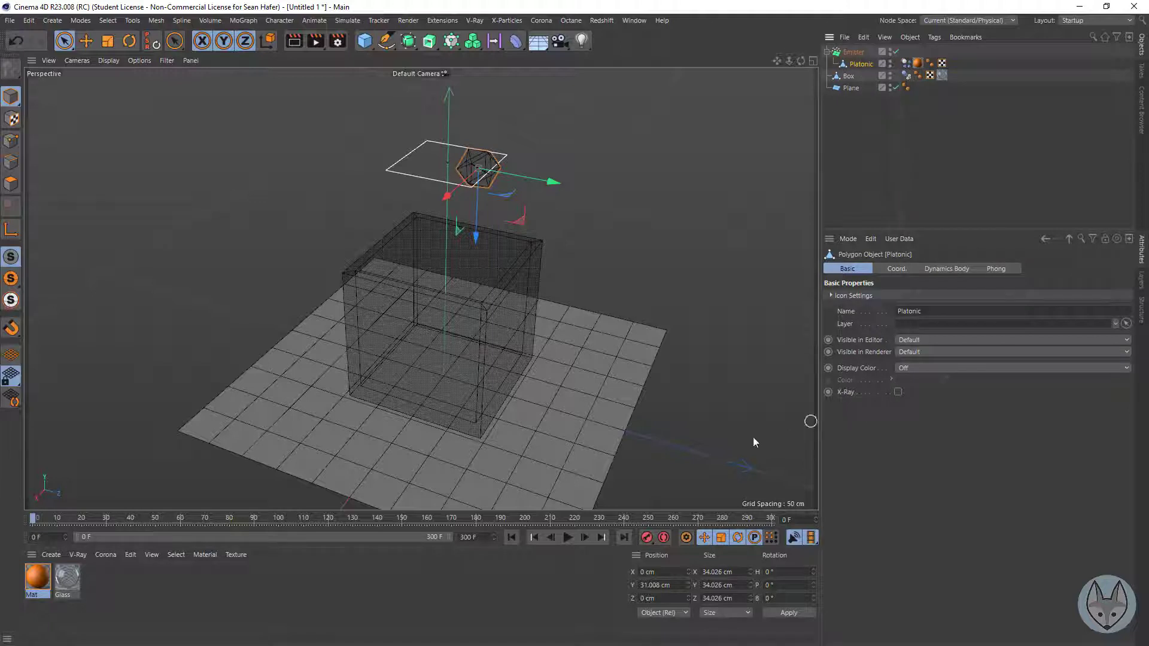
Replay the simulation with the editable Platonic and return to frame 0.
left_click(567, 537)
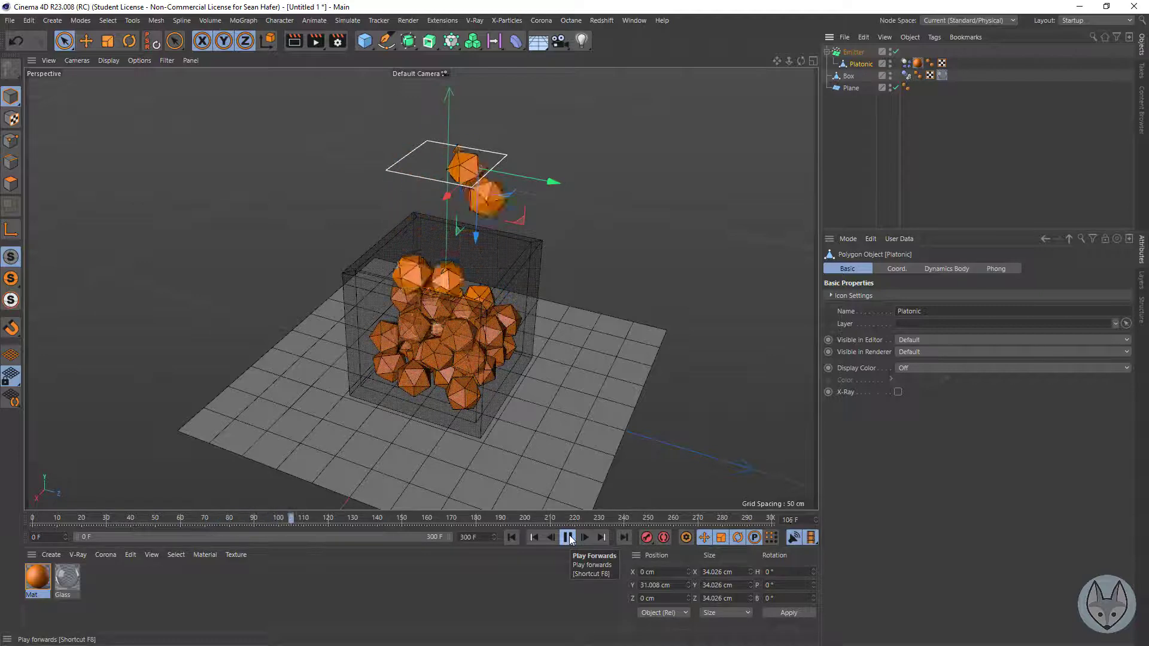
left_click(567, 537)
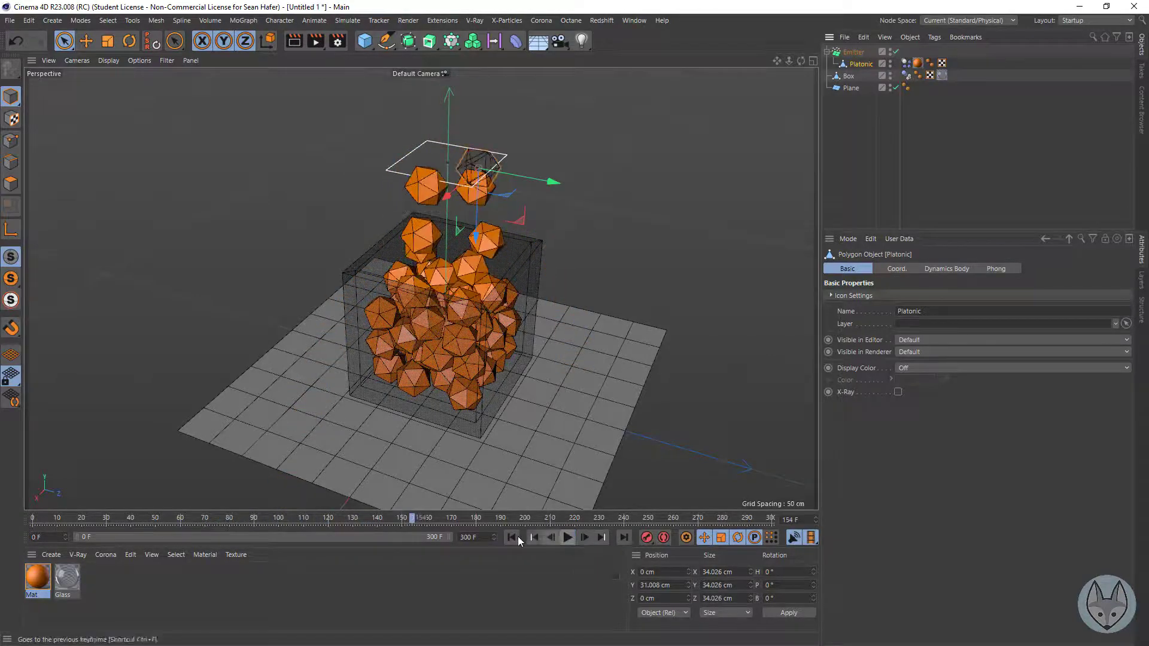
left_click(516, 537)
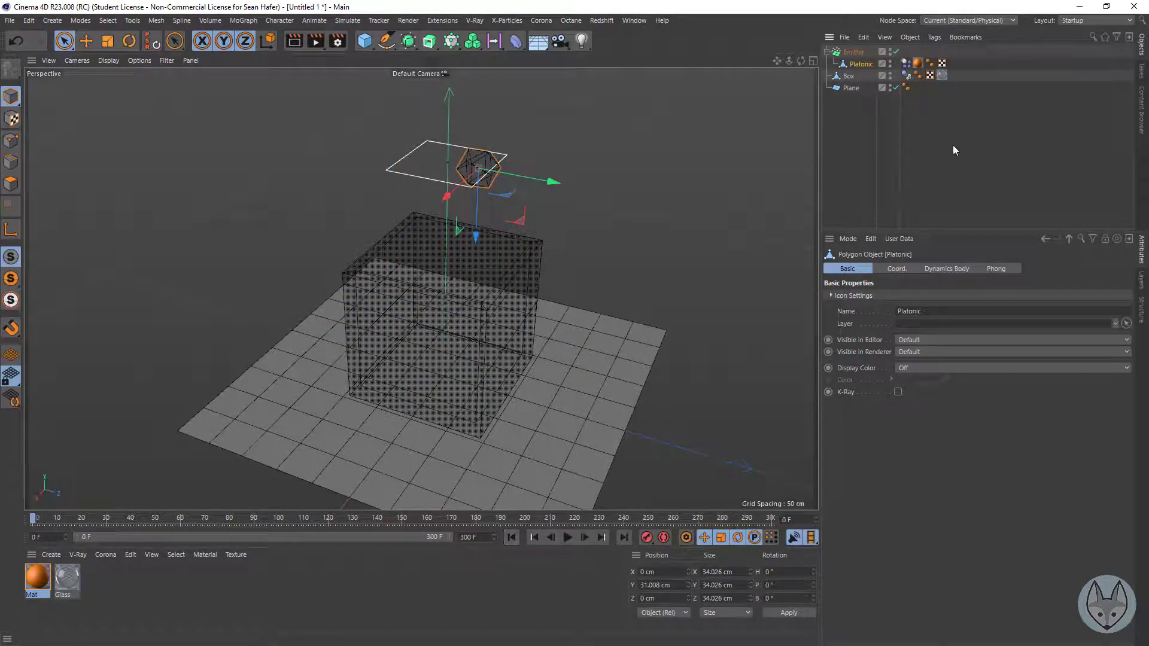
Bake all dynamics from the Platonic's Dynamics Body tag and scrub the timeline to check the cached motion, returning to frame 0.
left_click(906, 64)
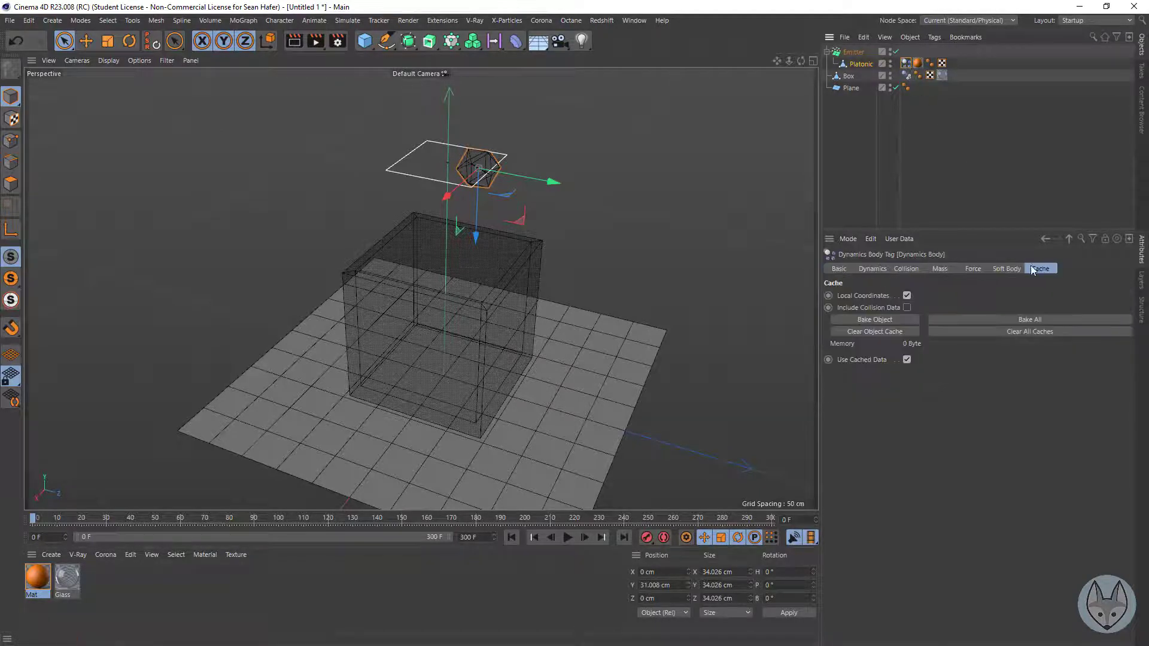
left_click(1022, 321)
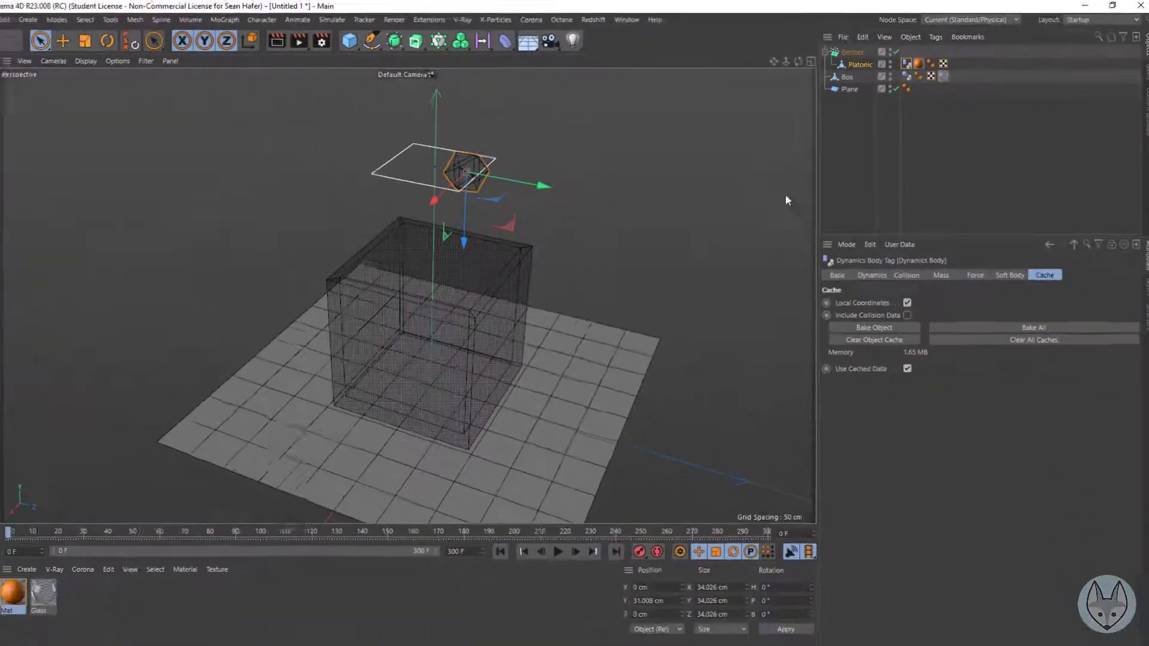
mouse_move(34, 519)
left_mouse_down()
mouse_move(66, 516)
mouse_move(18, 523)
left_mouse_up()
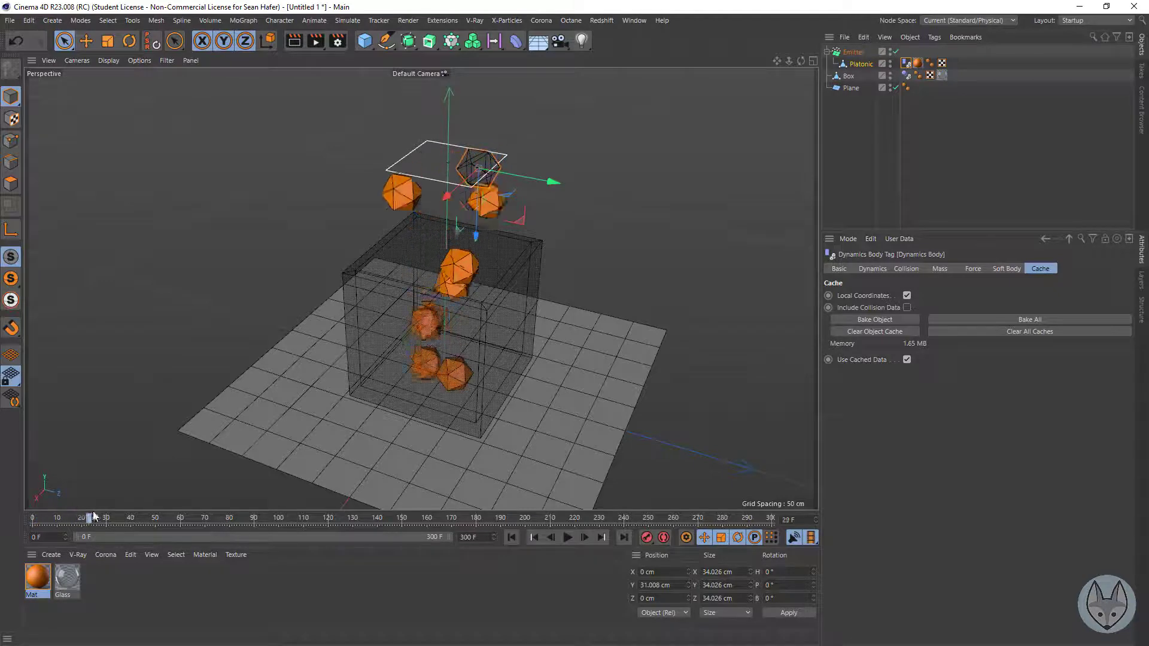
left_click_drag(118, 515, 166, 519)
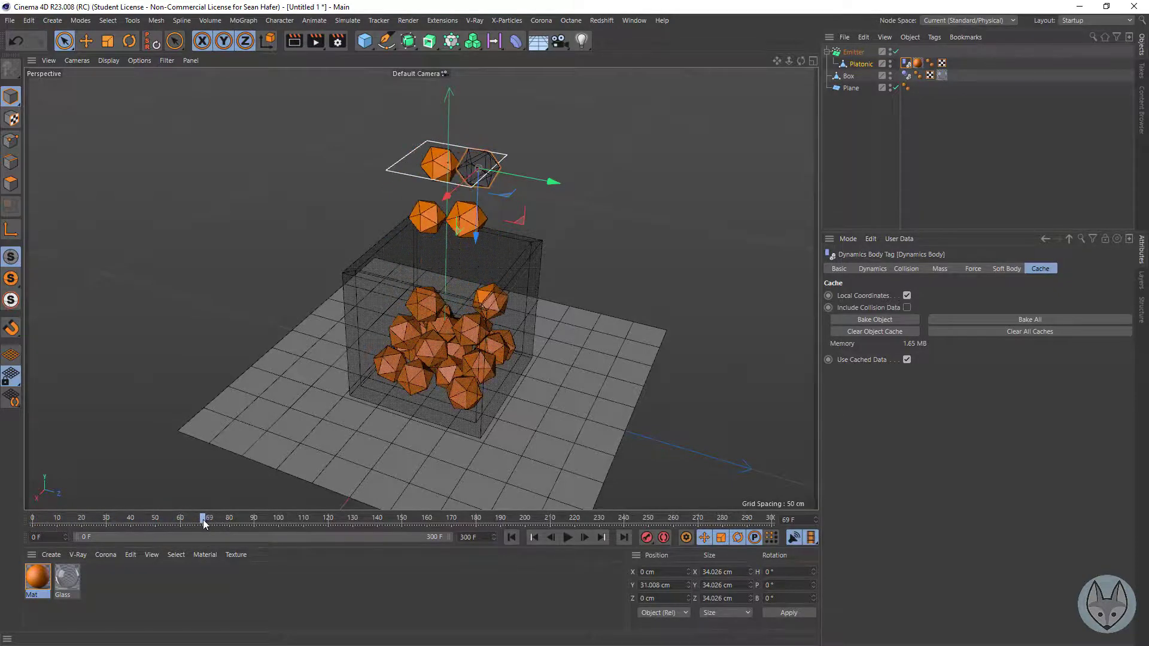
left_click_drag(265, 536, 228, 536)
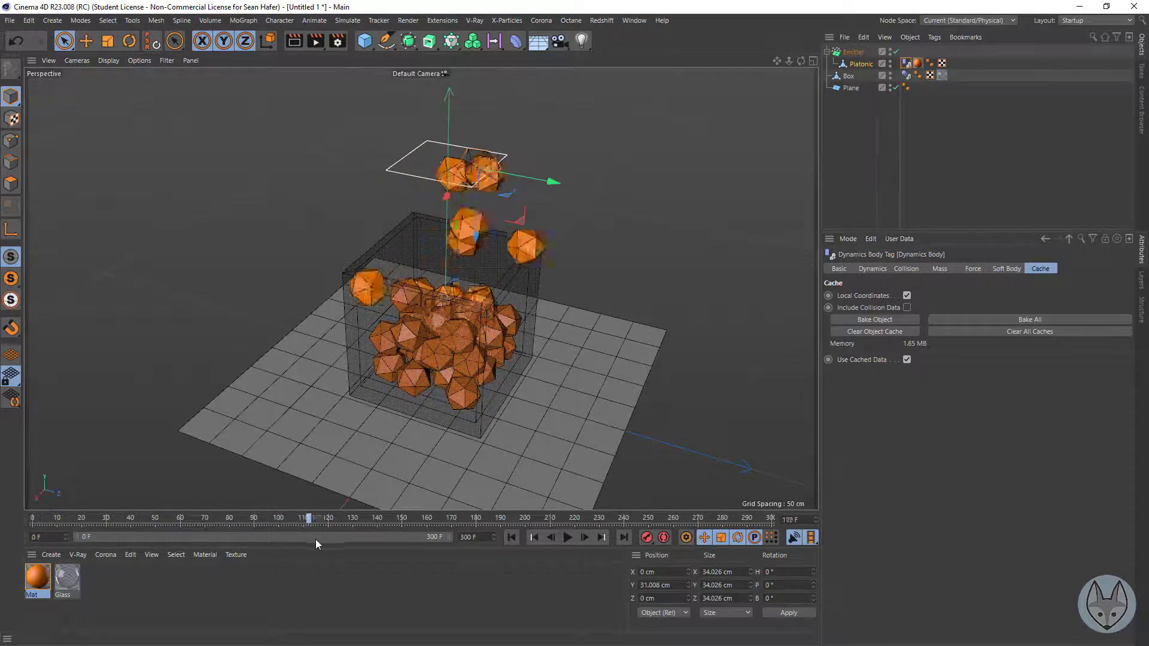
left_click_drag(316, 541, 2, 540)
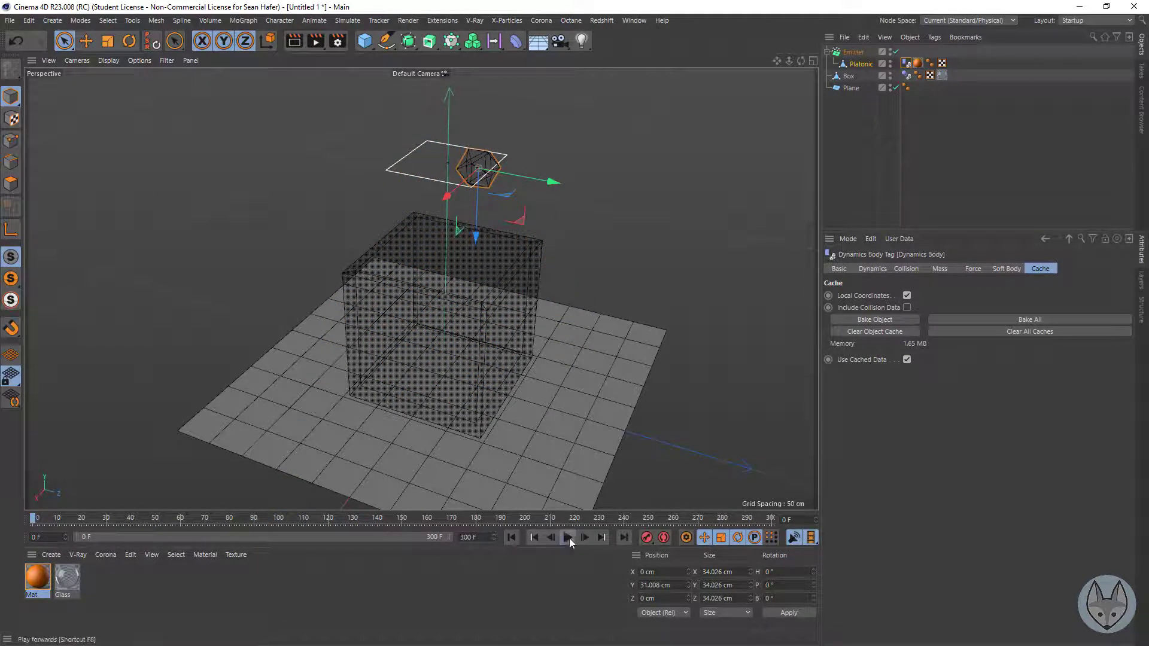
Play the baked simulation to frame 248 and make the Emitter editable, turning its particles into separate Platonic objects.
left_click(569, 537)
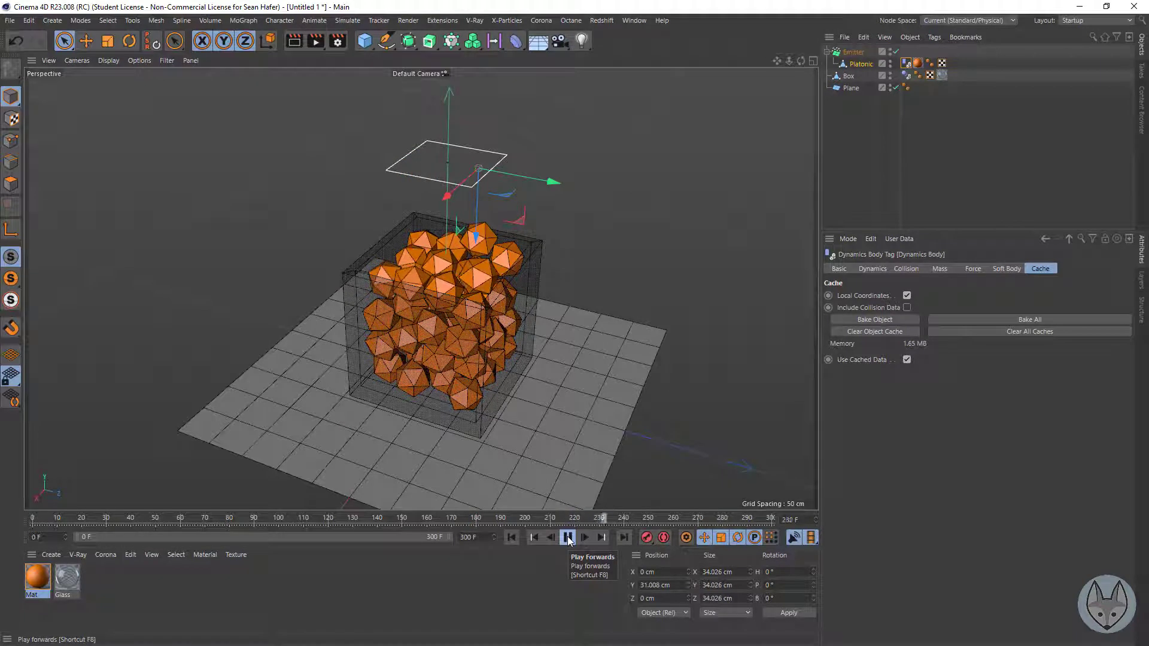
left_click(568, 537)
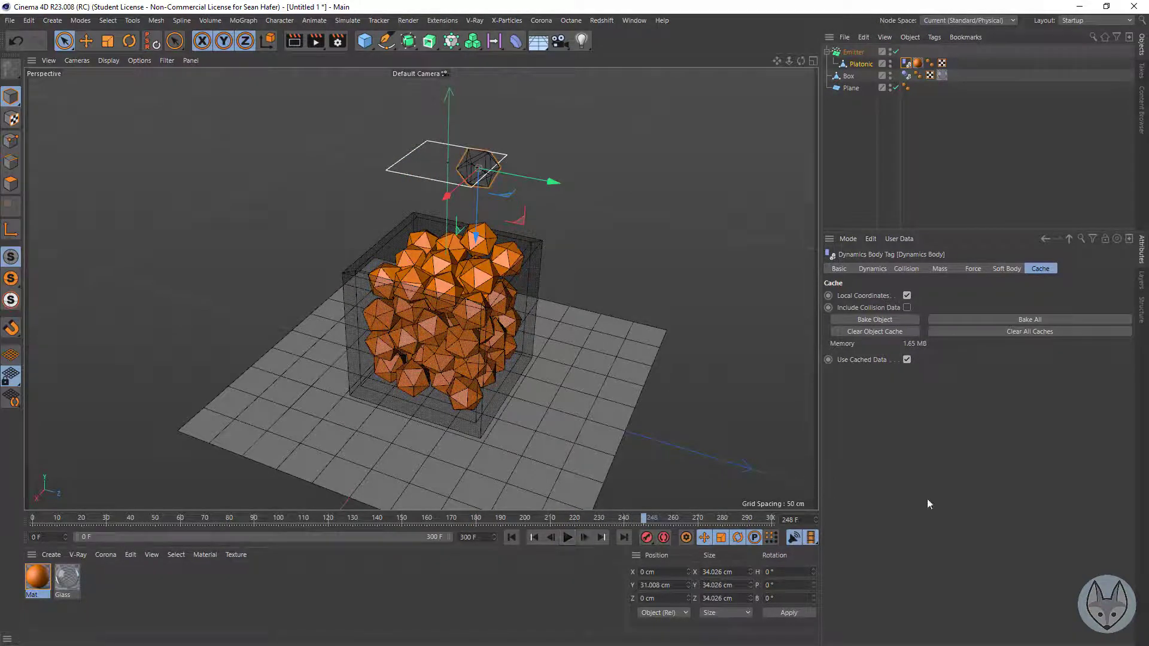
left_click(854, 53)
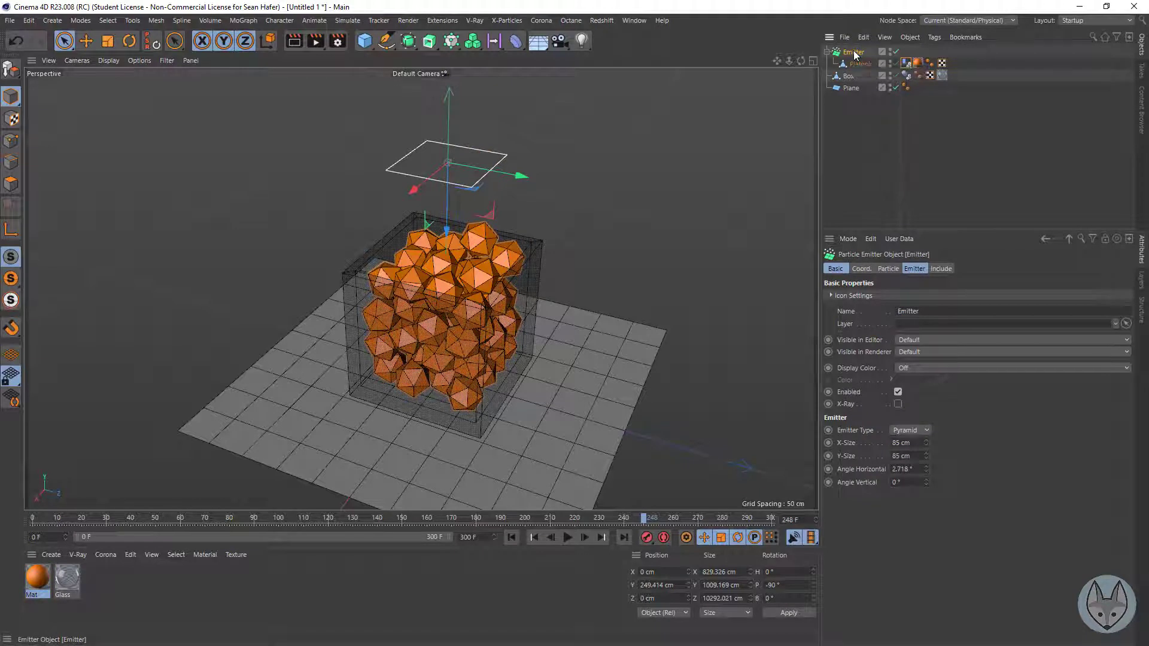
key("c")
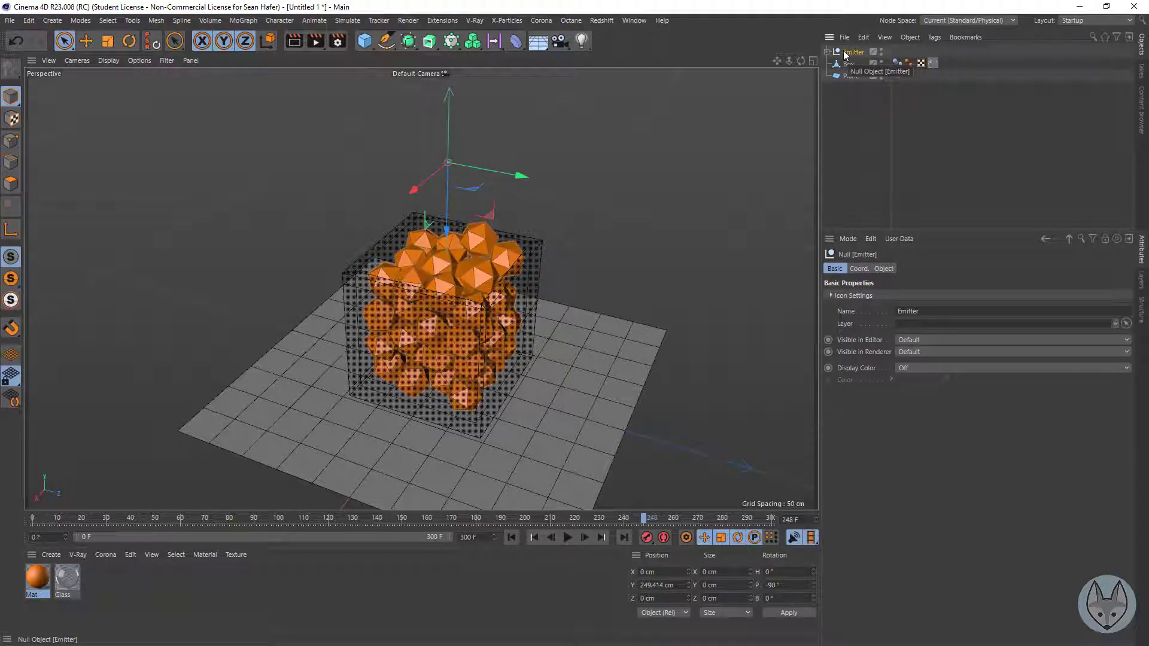
left_click(827, 51)
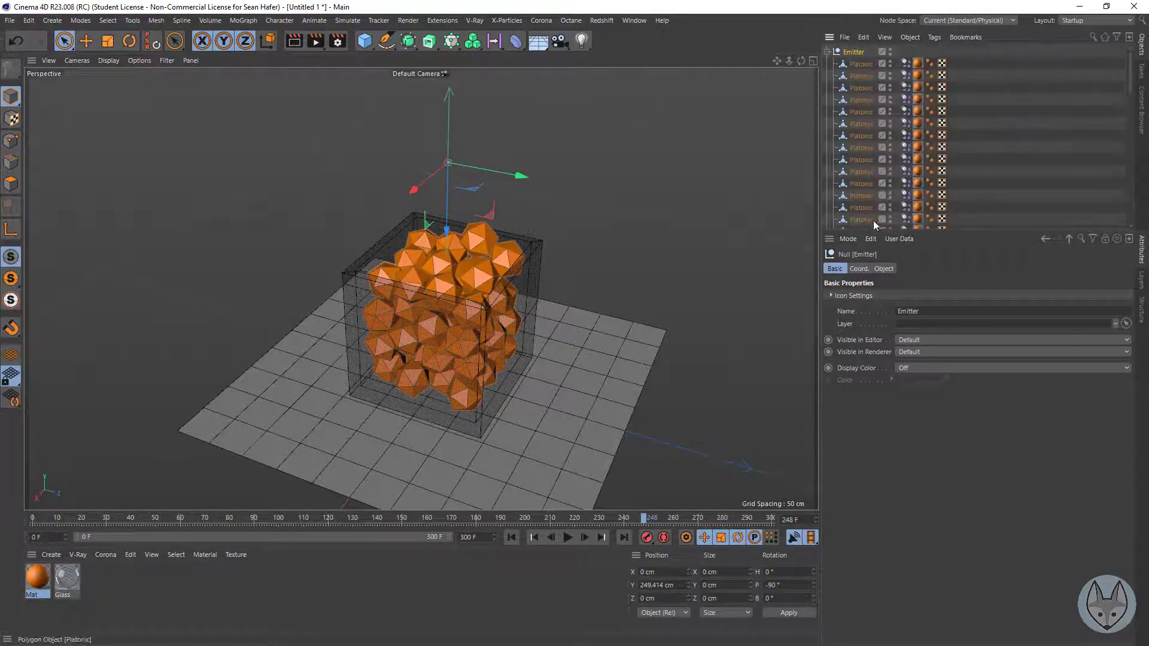
left_click(828, 52)
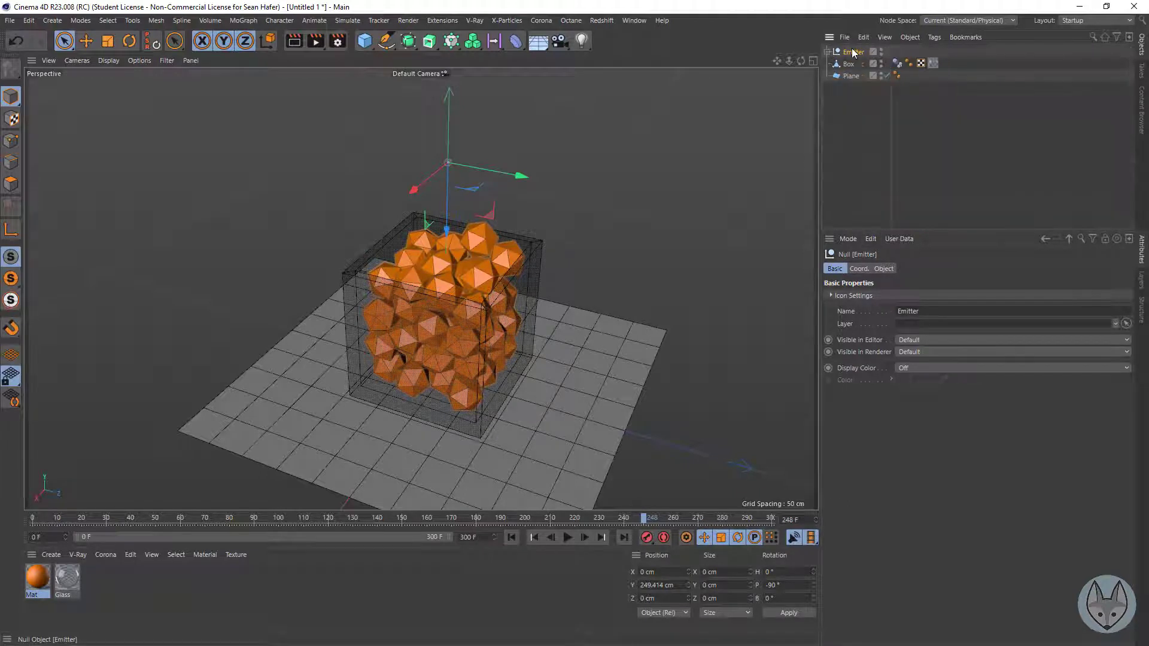
Try moving the whole Emitter group, undo the move, and select a single Platonic at the top of the pile.
left_click_drag(520, 176, 570, 220)
key("ctrl+z")
left_click_drag(803, 59, 737, 30)
left_click_drag(420, 289, 576, 306, "alt")
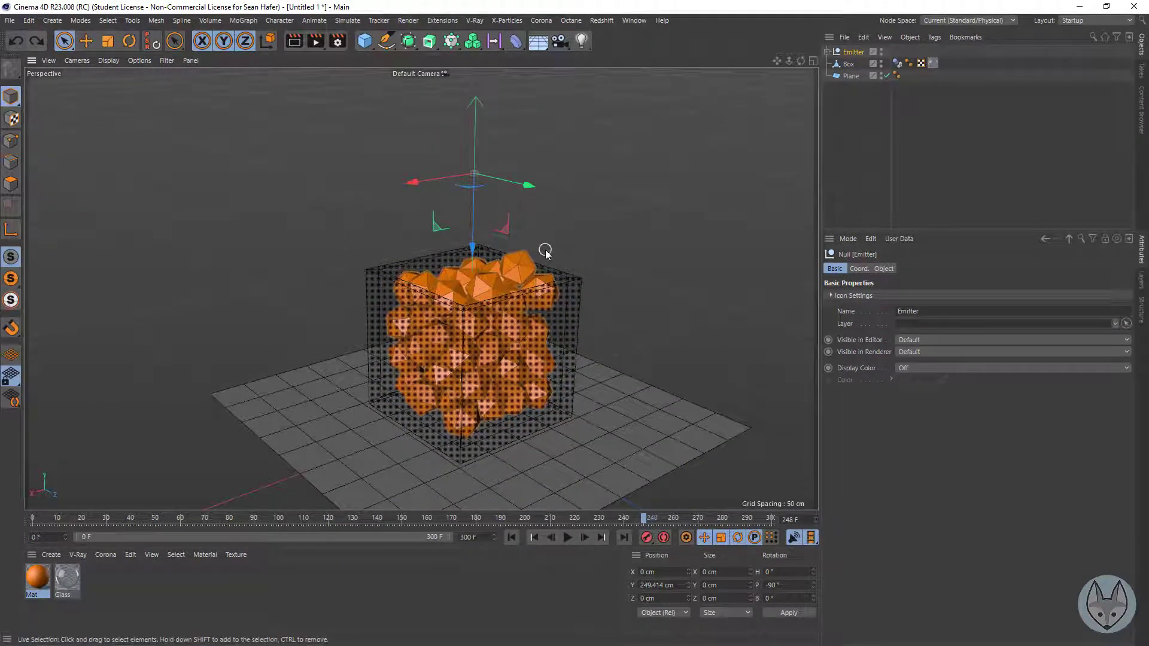
left_click(520, 263)
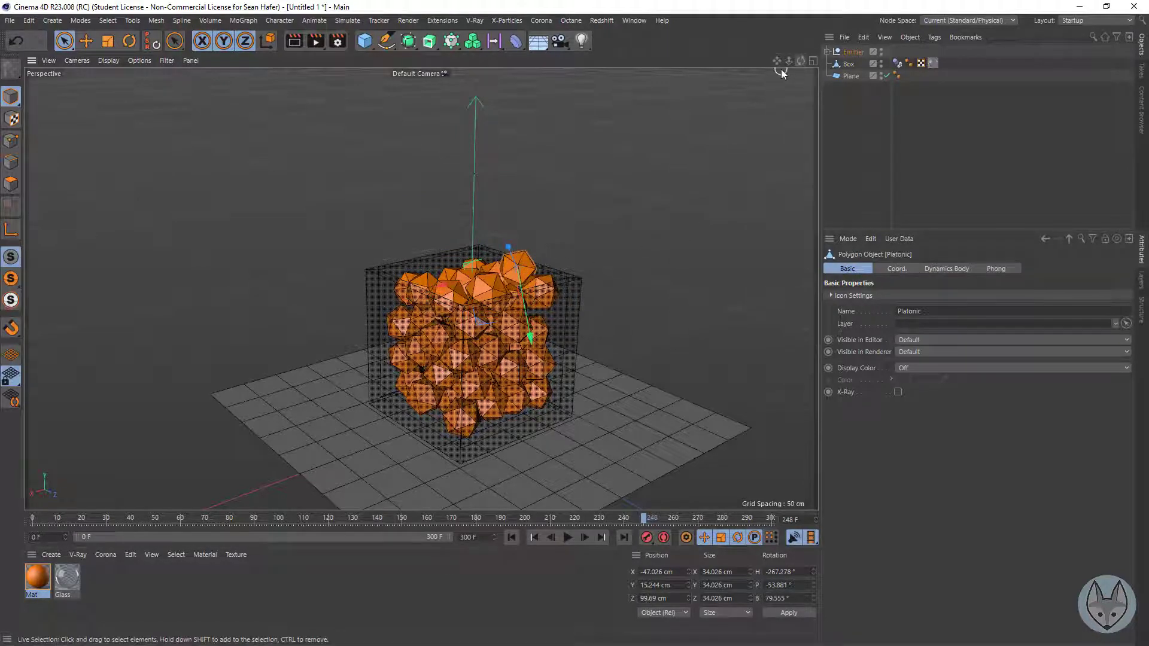
mouse_move(802, 63)
left_mouse_down()
mouse_move(754, 66)
mouse_move(814, 99)
mouse_move(772, 89)
mouse_move(813, 58)
left_mouse_up()
Expand the Emitter group, duplicate the orange material and set the copy's colour to green with a hue of 116°.
left_click(826, 52)
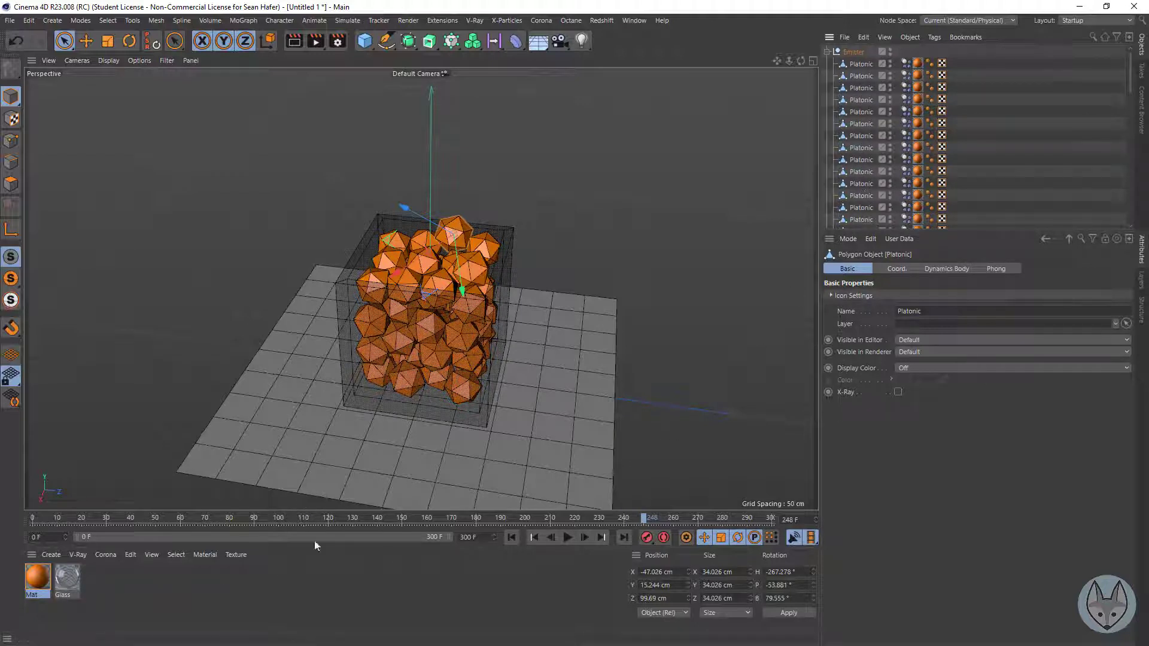
left_click_drag(41, 589, 95, 575, "ctrl")
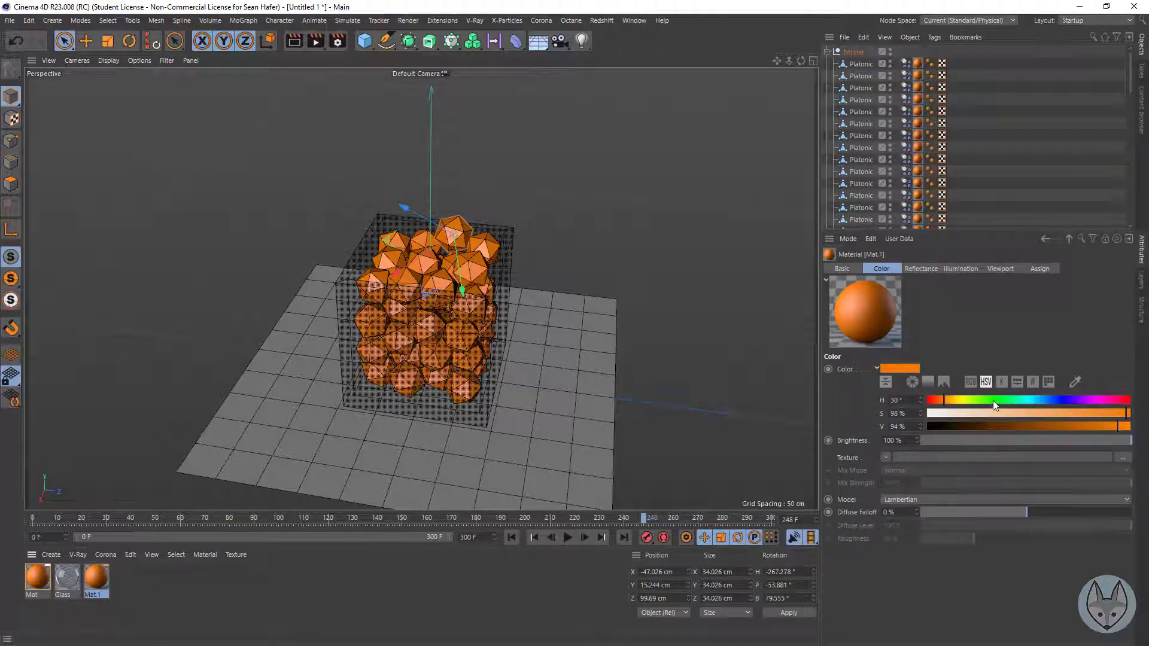
left_click(993, 400)
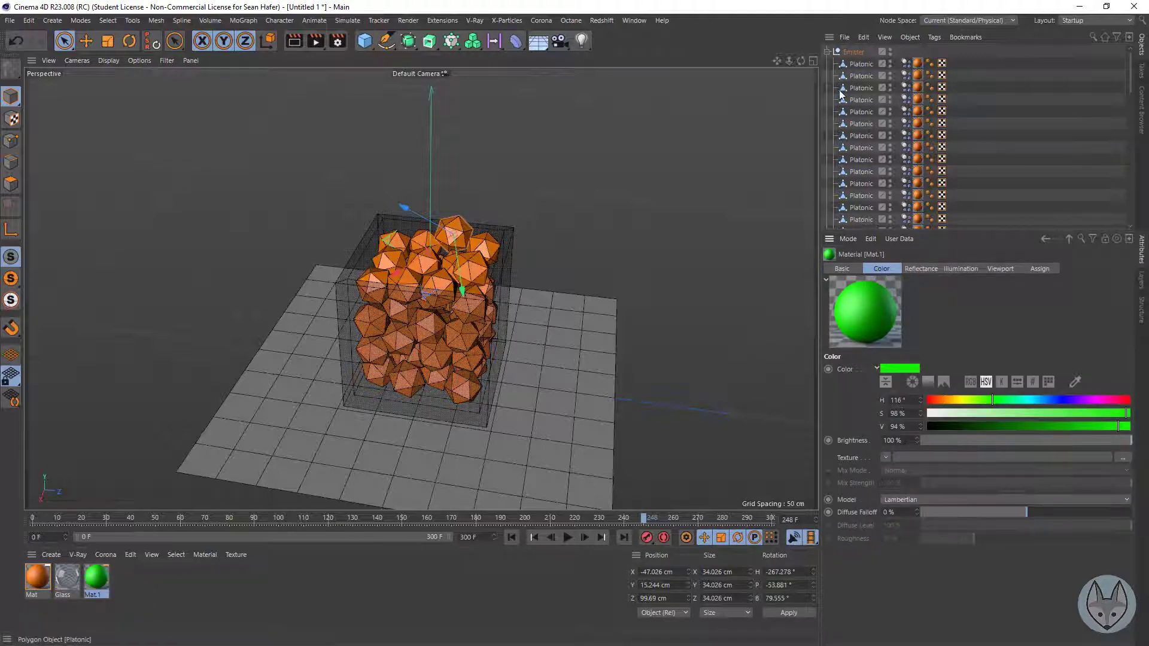
Select every second Platonic in the Emitter group, starting with the first one, until seven are selected.
left_click(854, 64)
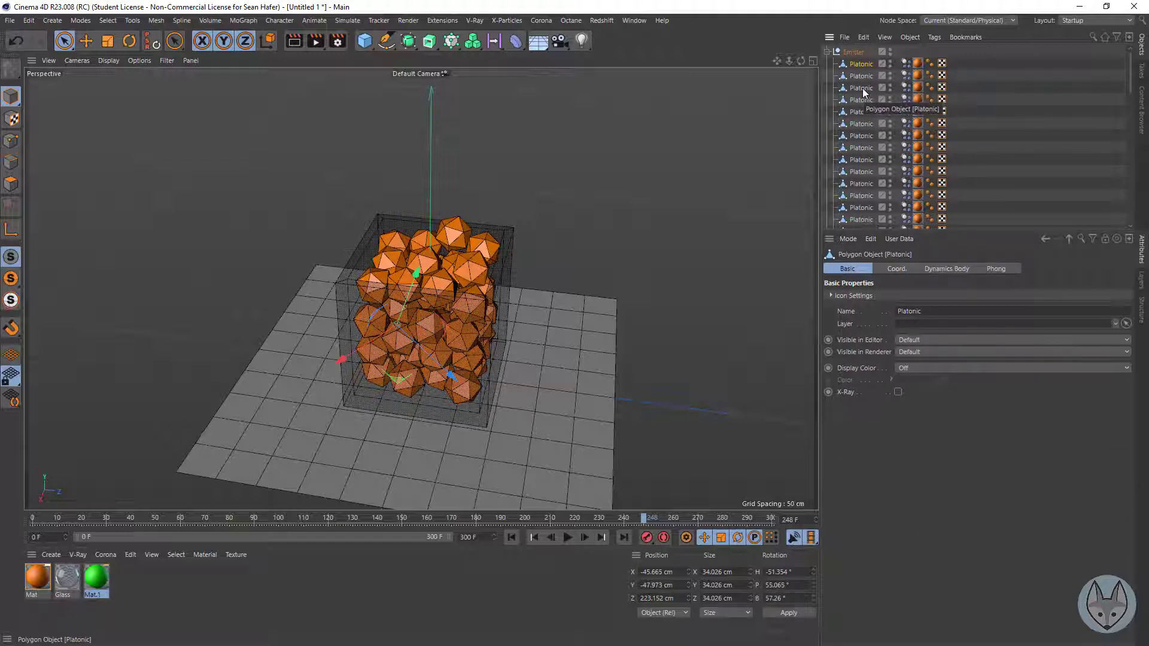
left_click(863, 88, "ctrl")
left_click(861, 112, "ctrl")
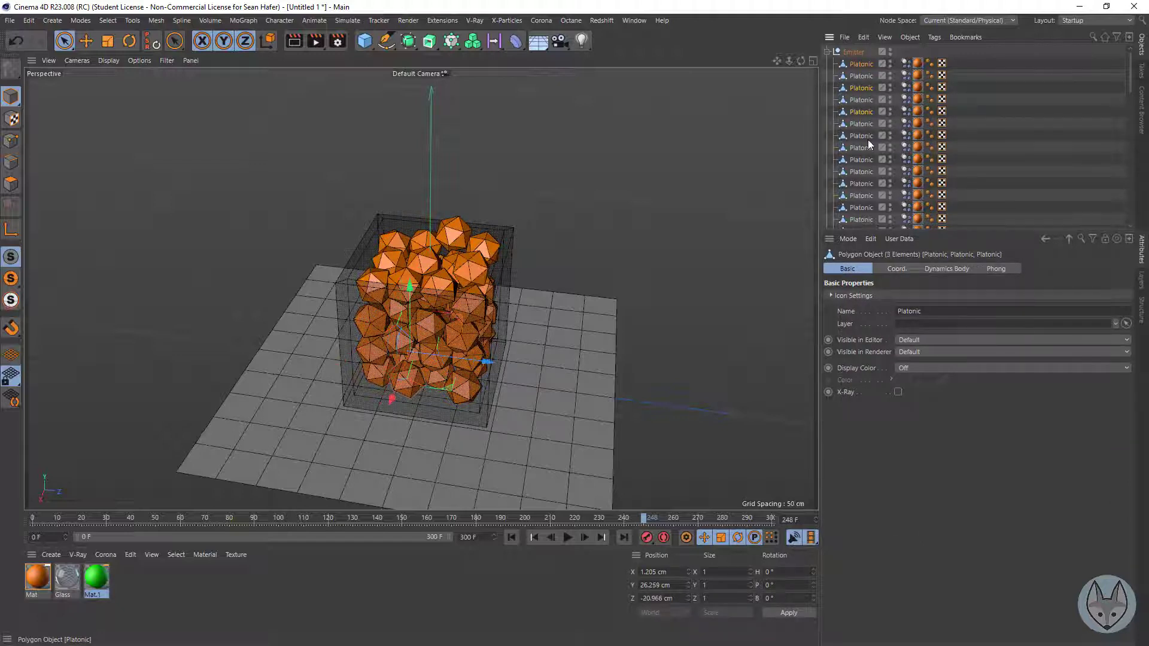
left_click(865, 134, "ctrl")
left_click(863, 159, "ctrl")
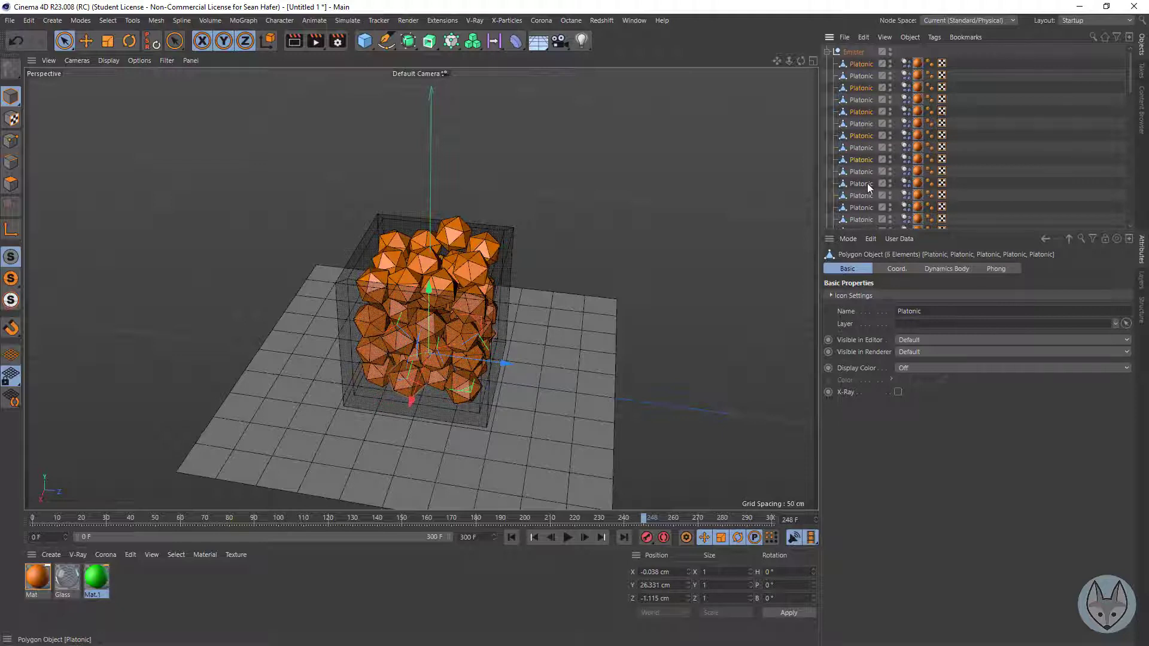
left_click(864, 184, "ctrl")
left_click(863, 207, "ctrl")
Add seven more alternating Platonics further down the Emitter group to the selection and apply the green Mat.1 material to all of them.
scroll(969, 174, "down", 4)
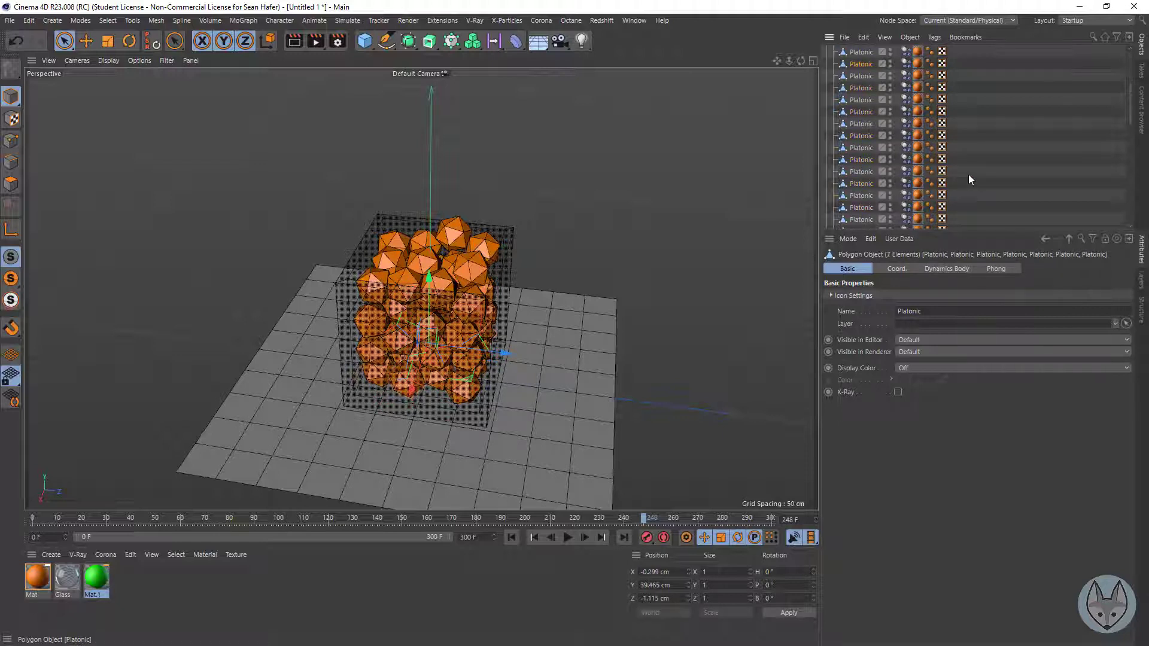
scroll(968, 174, "down", 2)
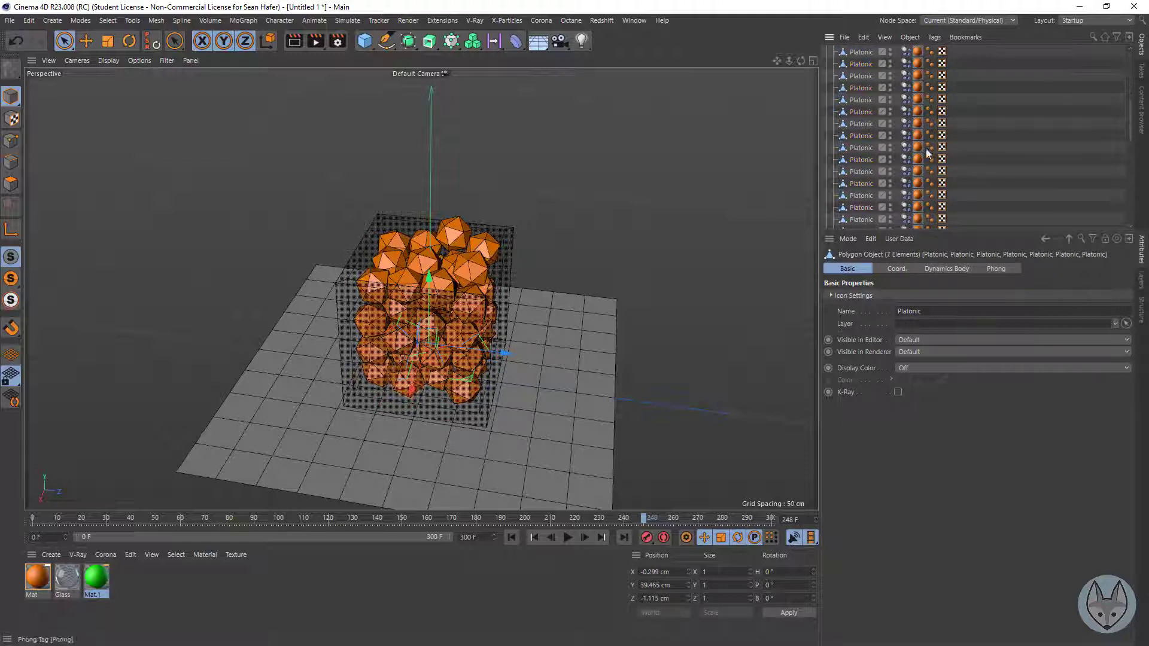
left_click(860, 63, "ctrl")
left_click(860, 88, "ctrl")
left_click(862, 112, "ctrl")
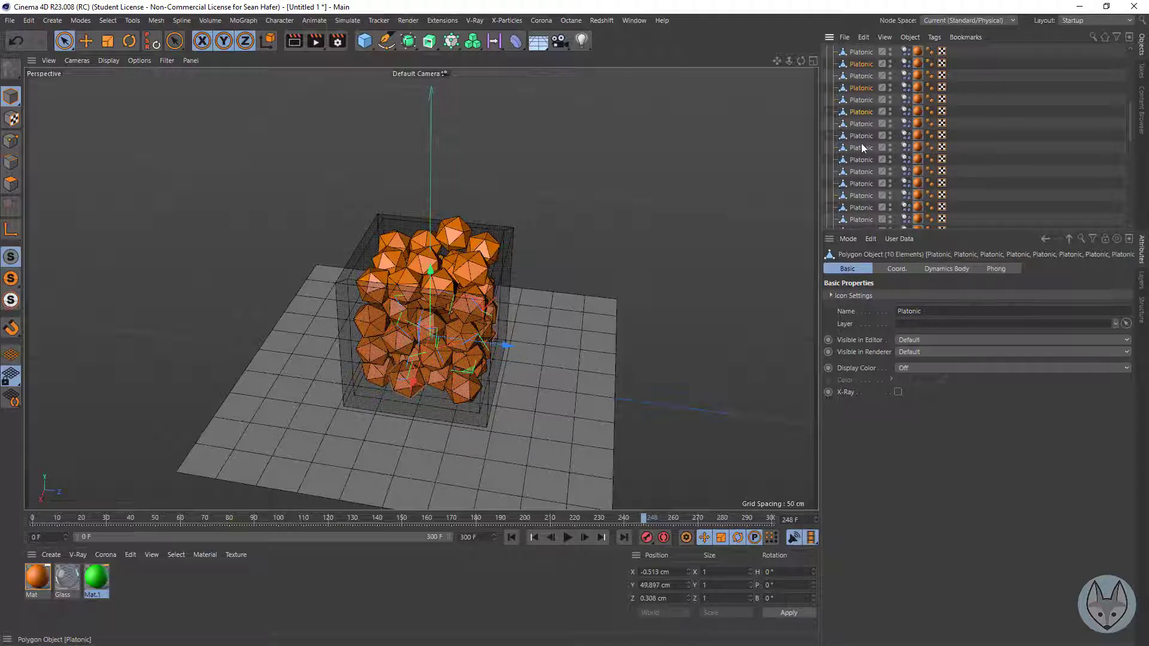
left_click(862, 137, "ctrl")
left_click(861, 160, "ctrl")
left_click(861, 183, "ctrl")
left_click(856, 207, "ctrl")
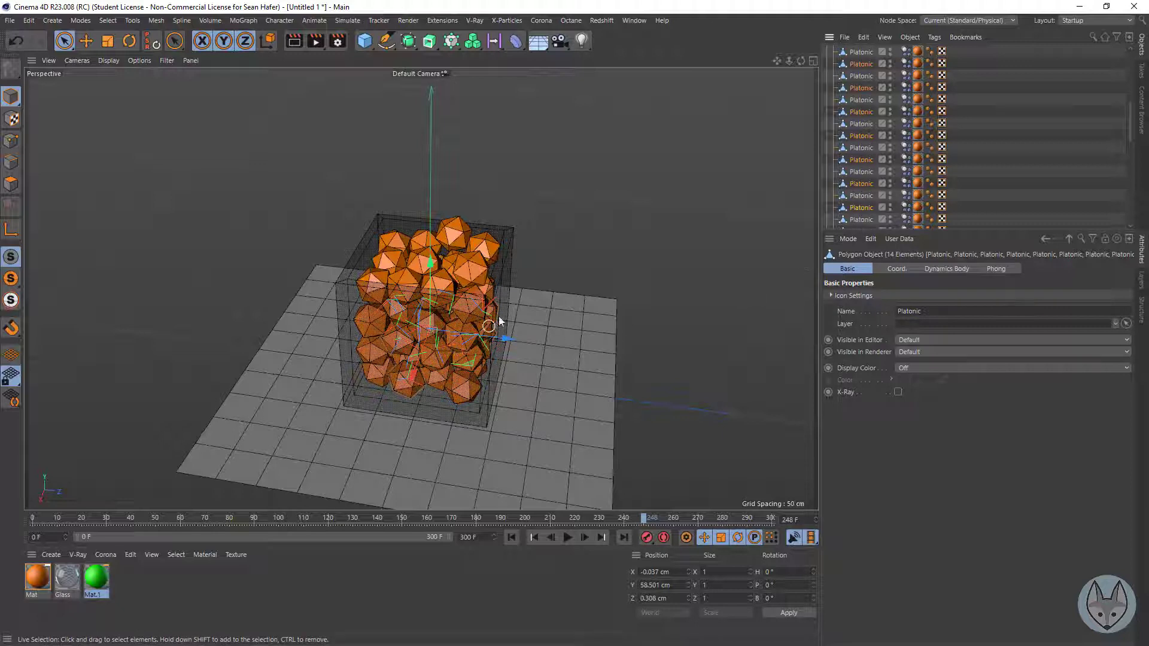
right_click(99, 581)
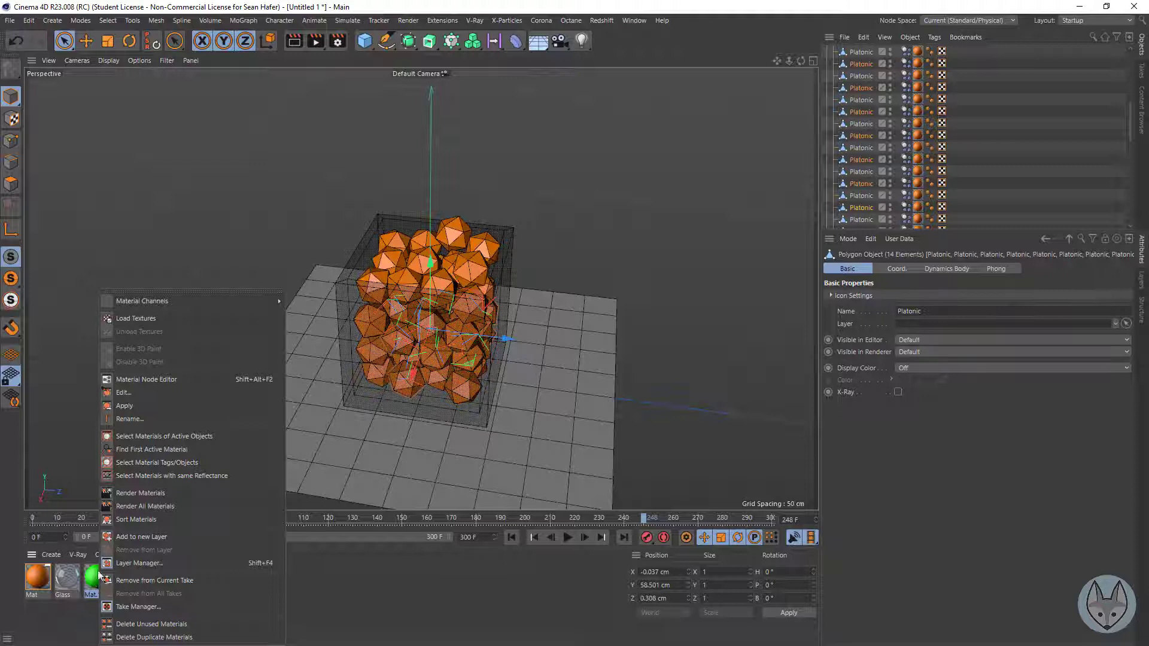
left_click(156, 407)
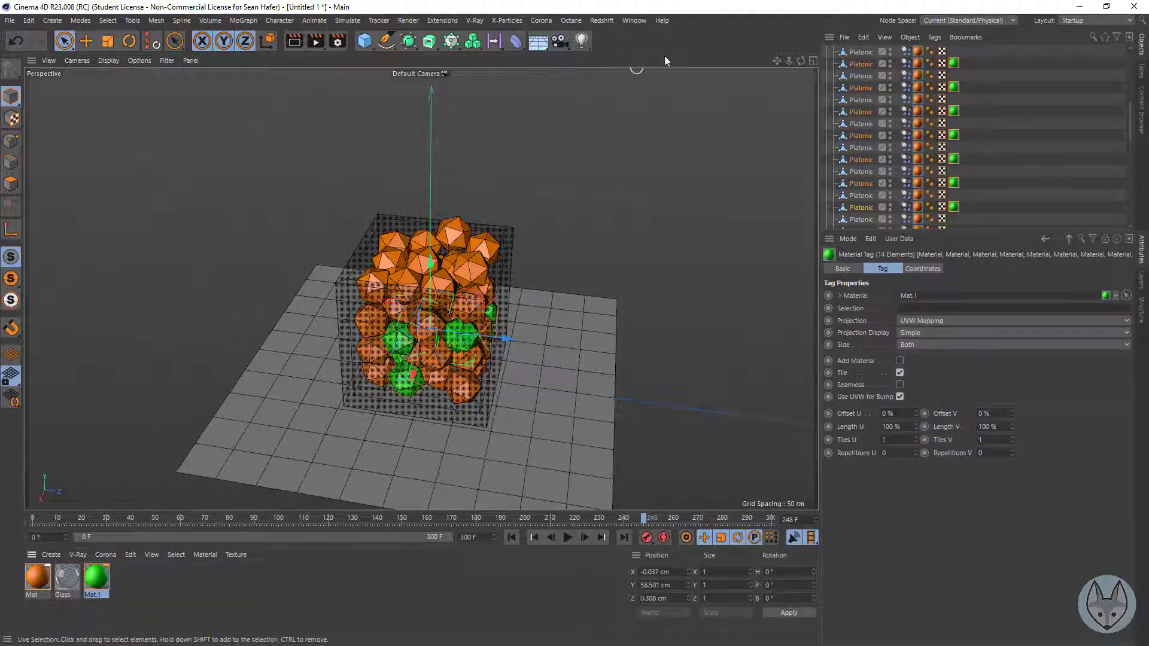
Render the perspective view to check the two-coloured platonics, then orbit to a lower corner view of the glass box and render again.
left_click(294, 41)
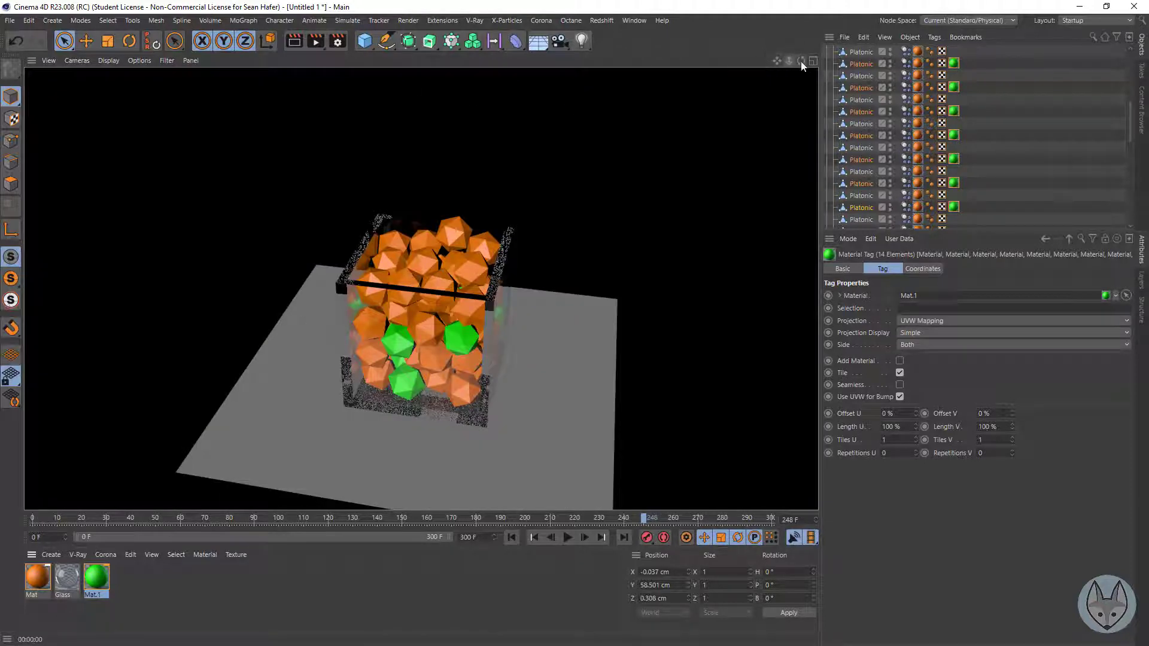
left_click_drag(801, 62, 745, 37)
left_click(294, 40)
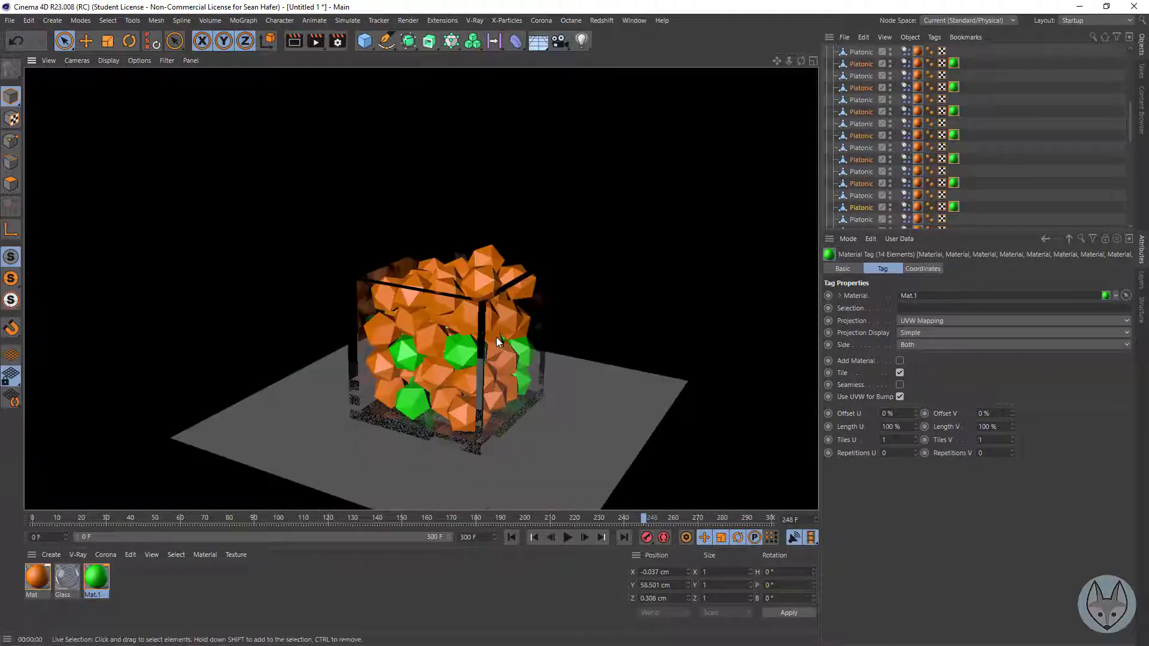